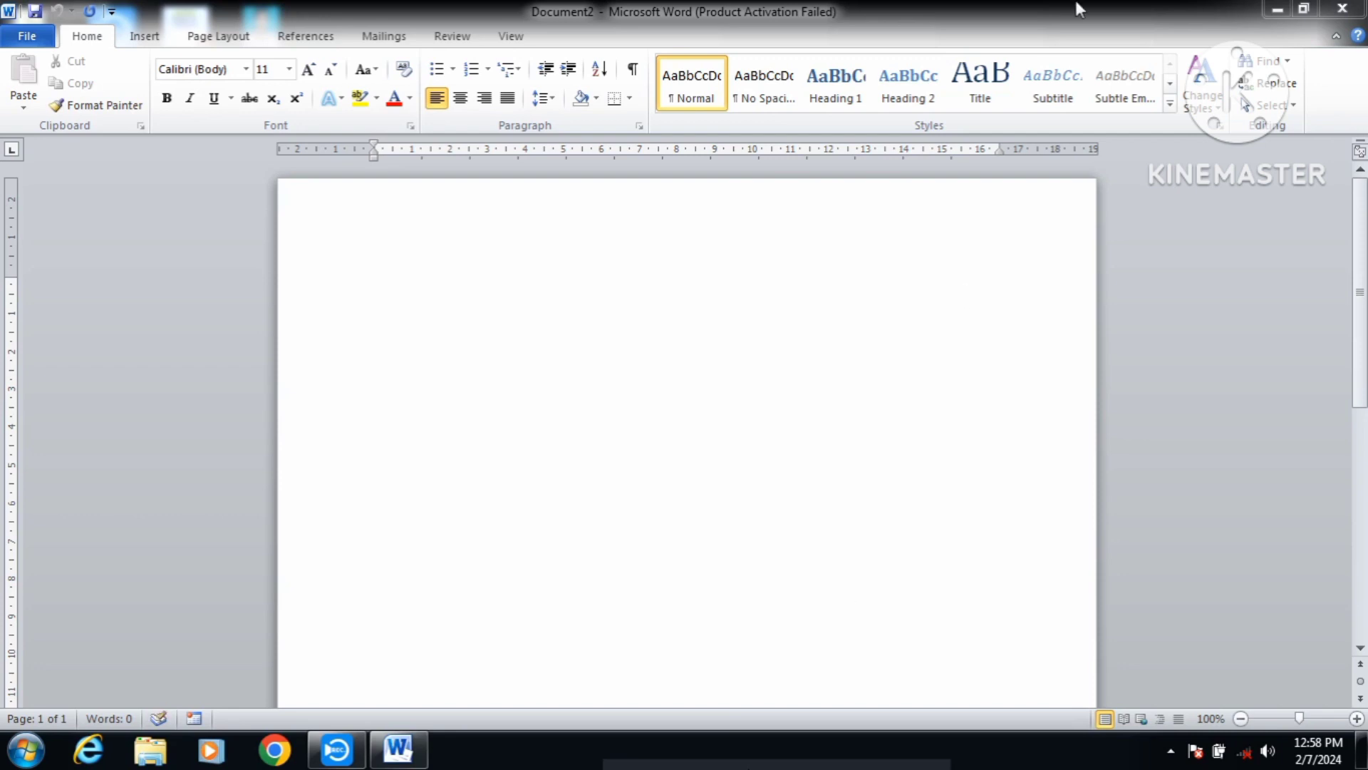
# Step: Give the blank page Narrow 1.27 cm margins and A4 paper size
pyautogui.click(397, 251)
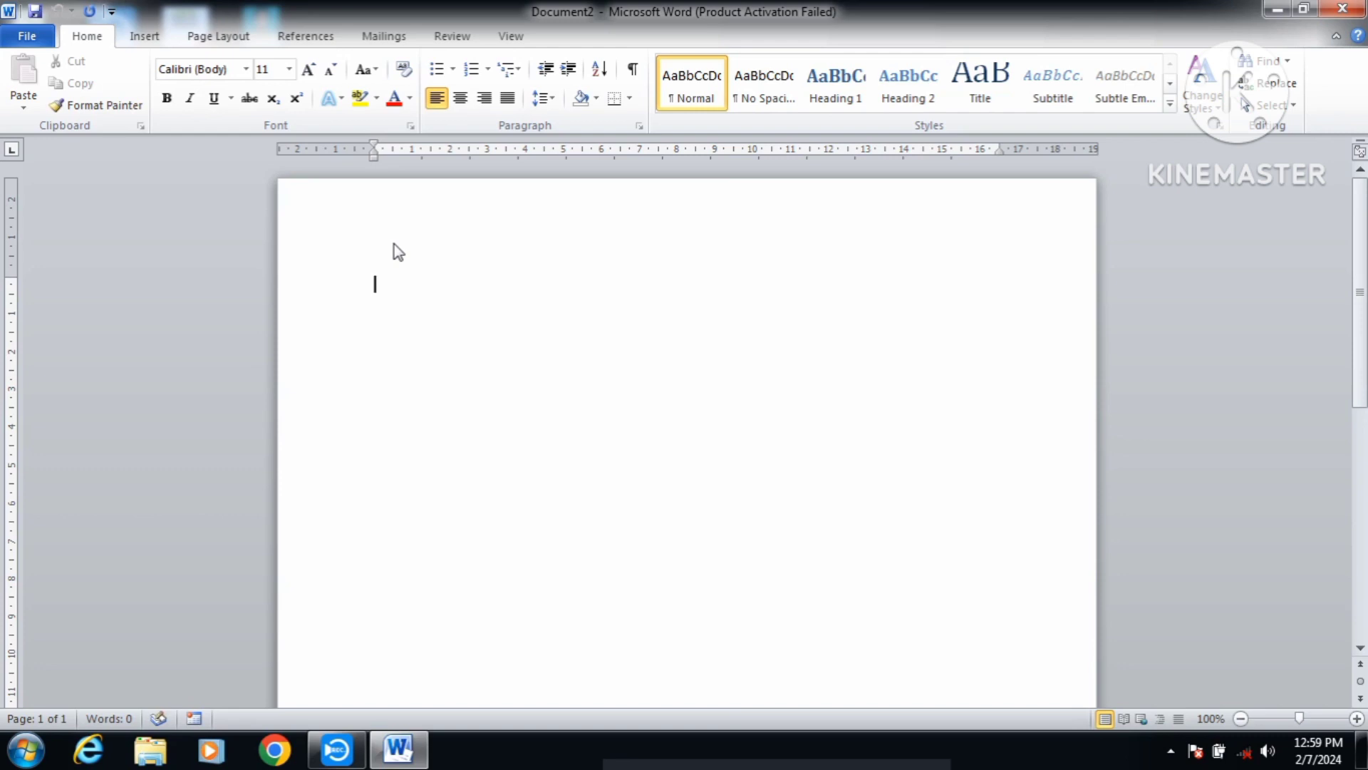
pyautogui.click(214, 39)
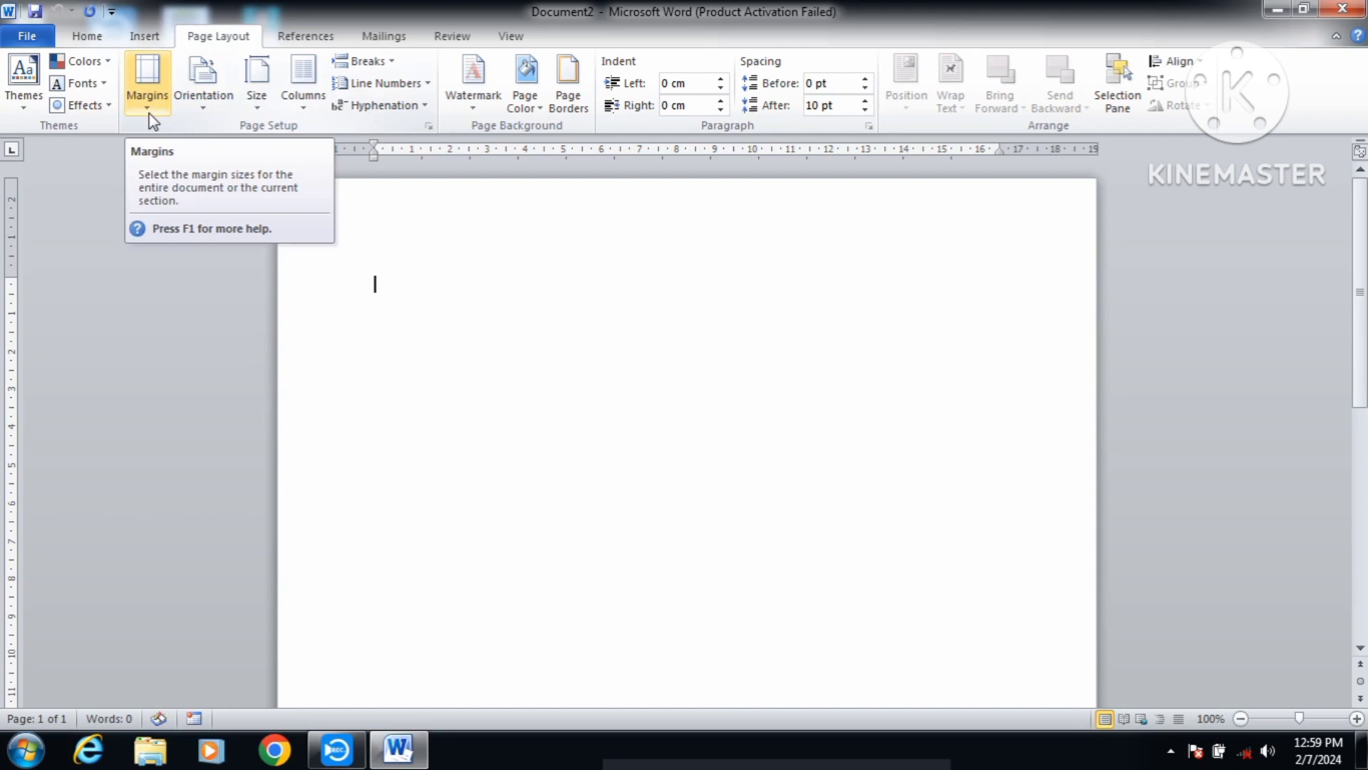
pyautogui.click(147, 93)
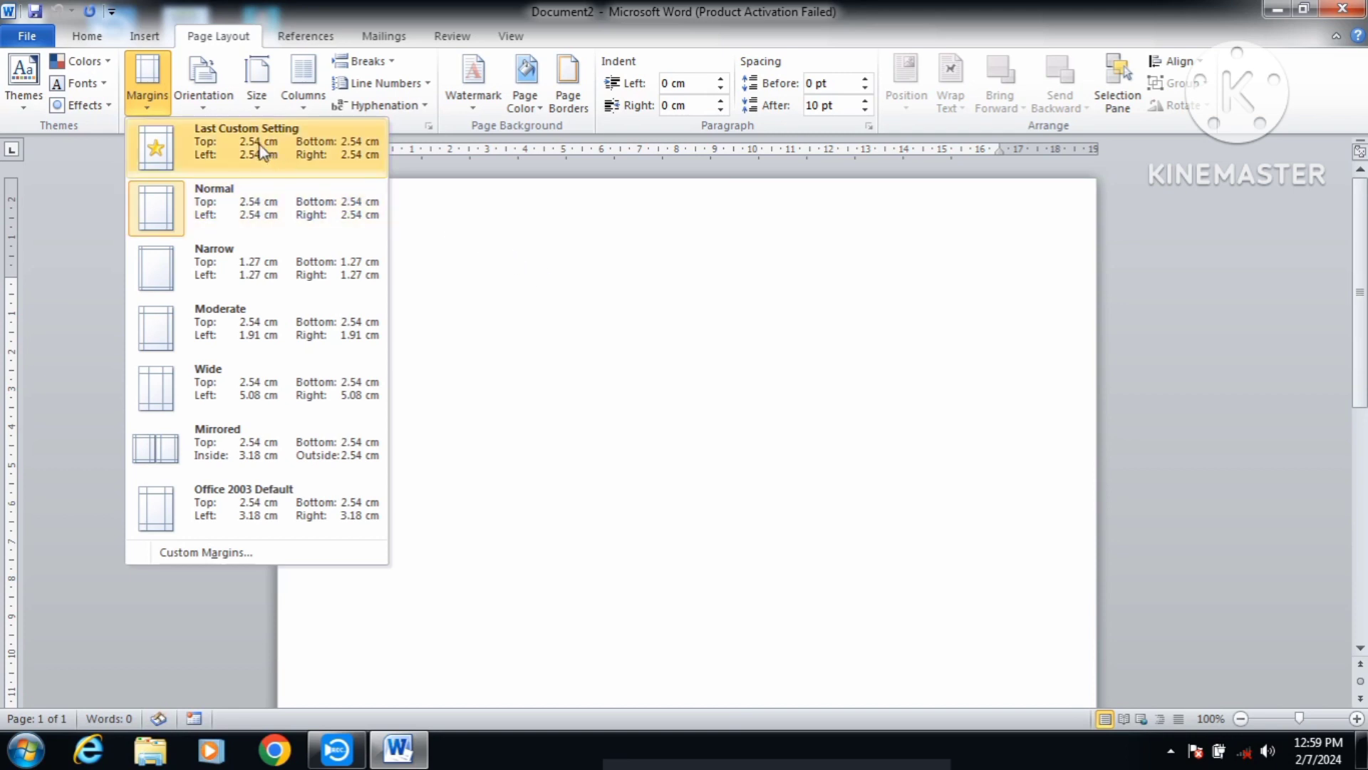
pyautogui.click(205, 279)
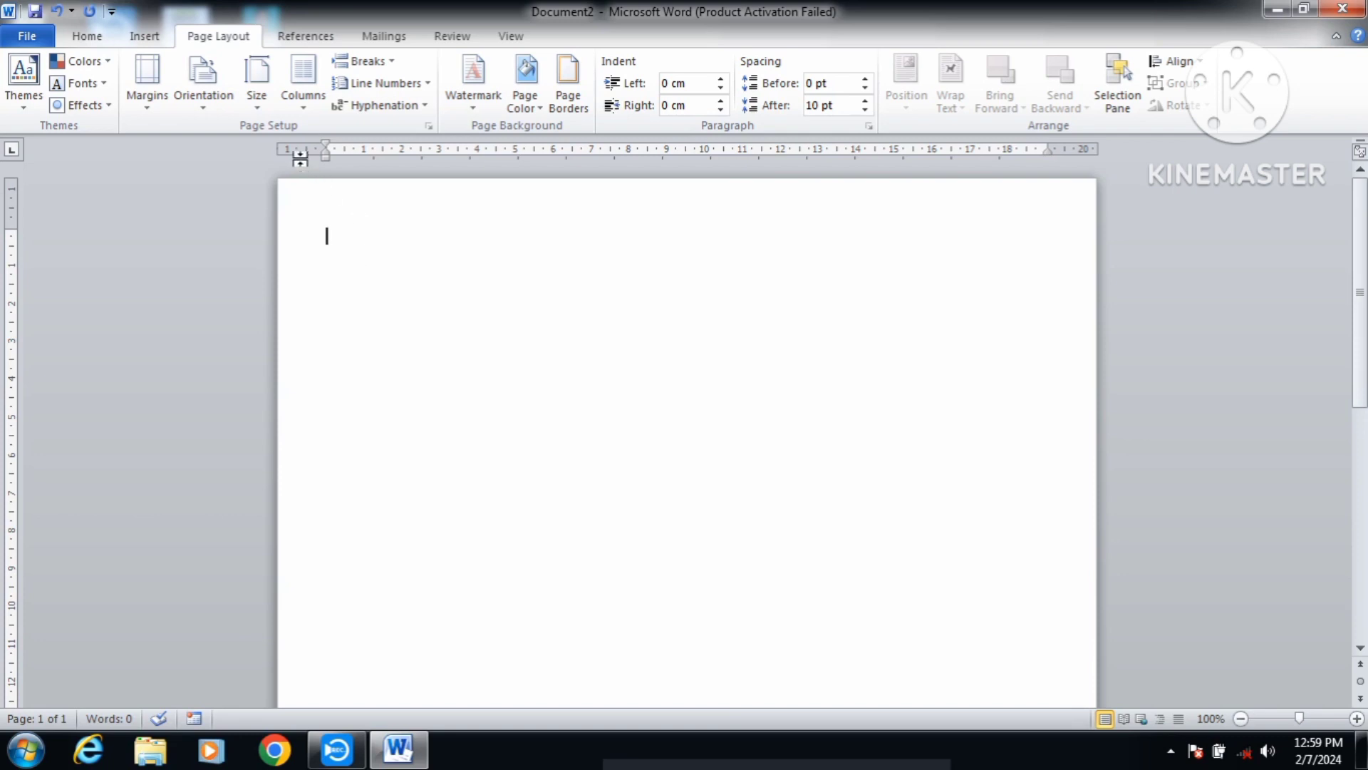
pyautogui.click(267, 112)
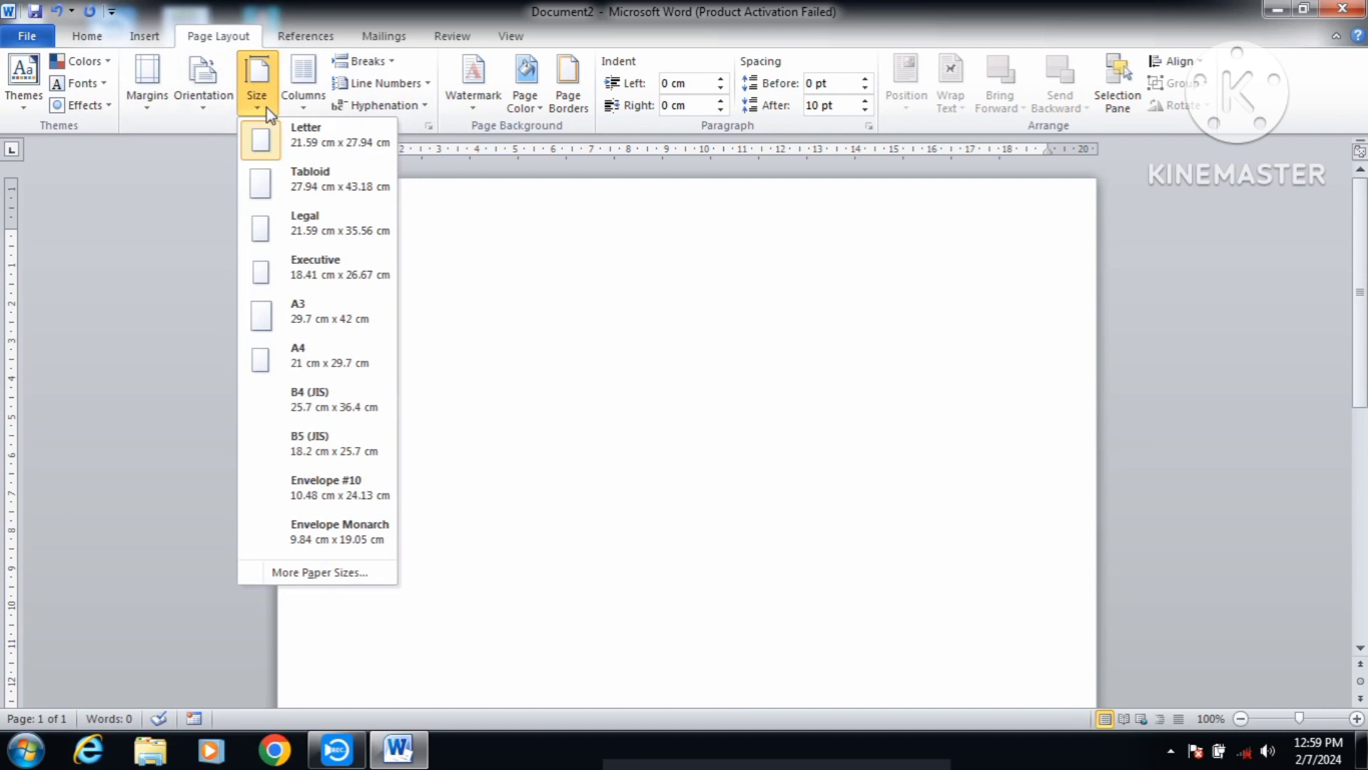
pyautogui.click(314, 357)
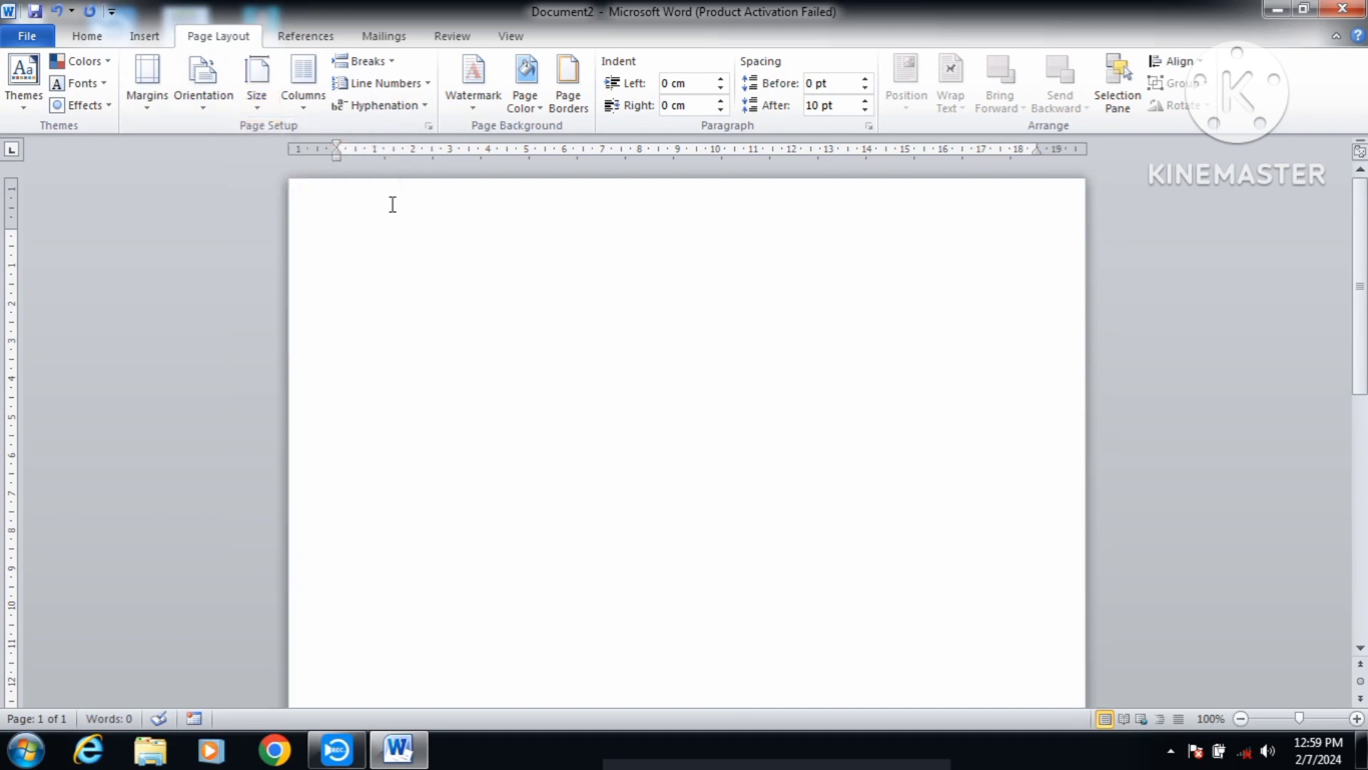
pyautogui.click(97, 40)
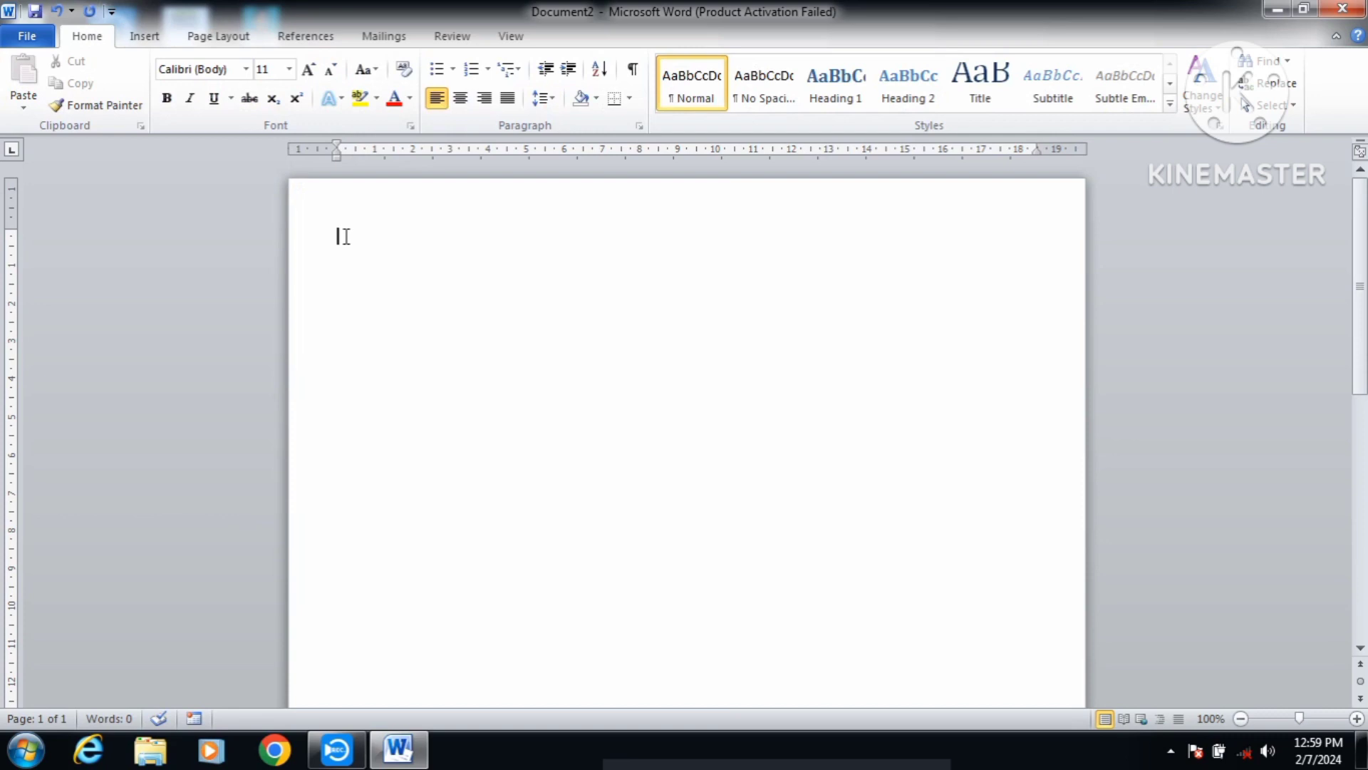
# Step: Type the title 'BIO DATA', fixing the typos along the way
pyautogui.write('b')
pyautogui.press('BackSpace')
pyautogui.write('BIO d')
pyautogui.press('BackSpace')
pyautogui.write('DATA')
# Step: Format the title as 20 pt Times New Roman, bold, underlined and centred, then start a new line
pyautogui.moveTo(398, 235); pyautogui.dragTo(335, 235)
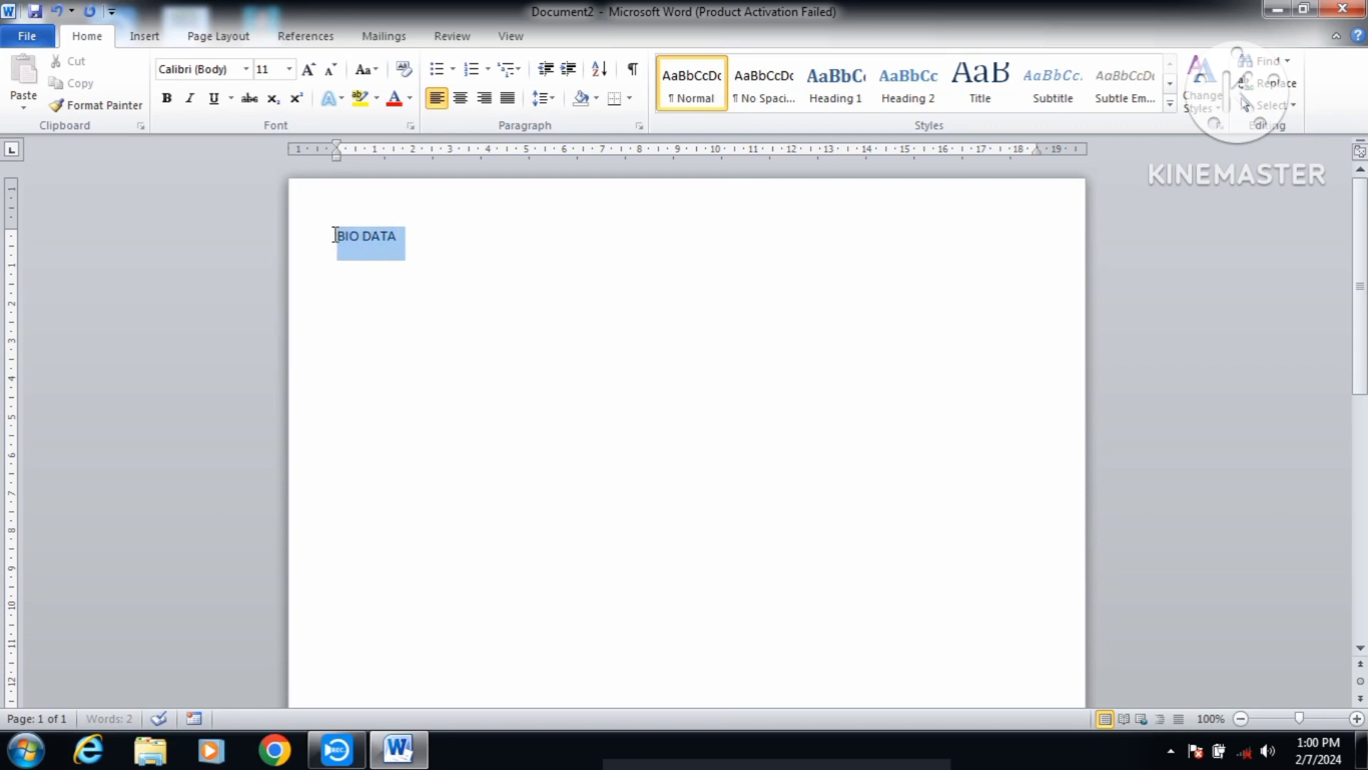
pyautogui.click(289, 72)
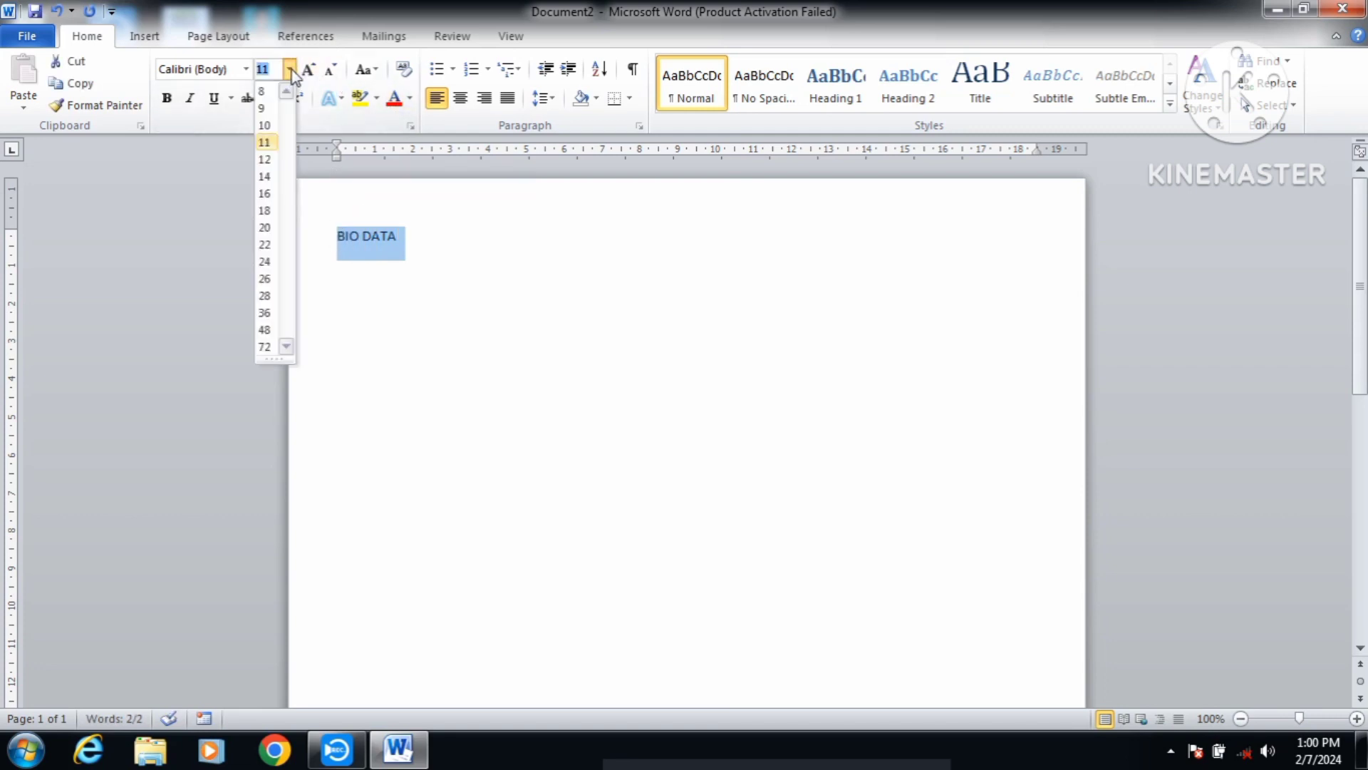
pyautogui.click(265, 229)
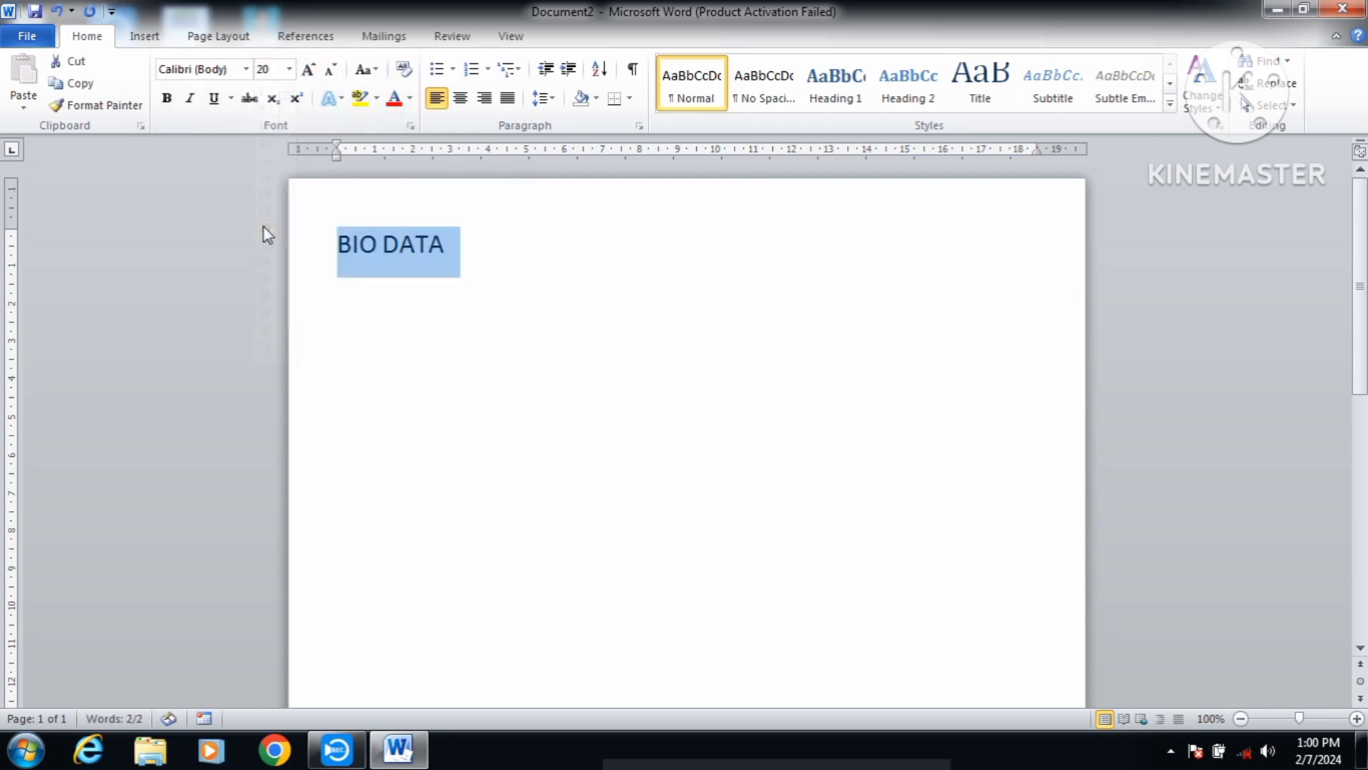
pyautogui.click(246, 69)
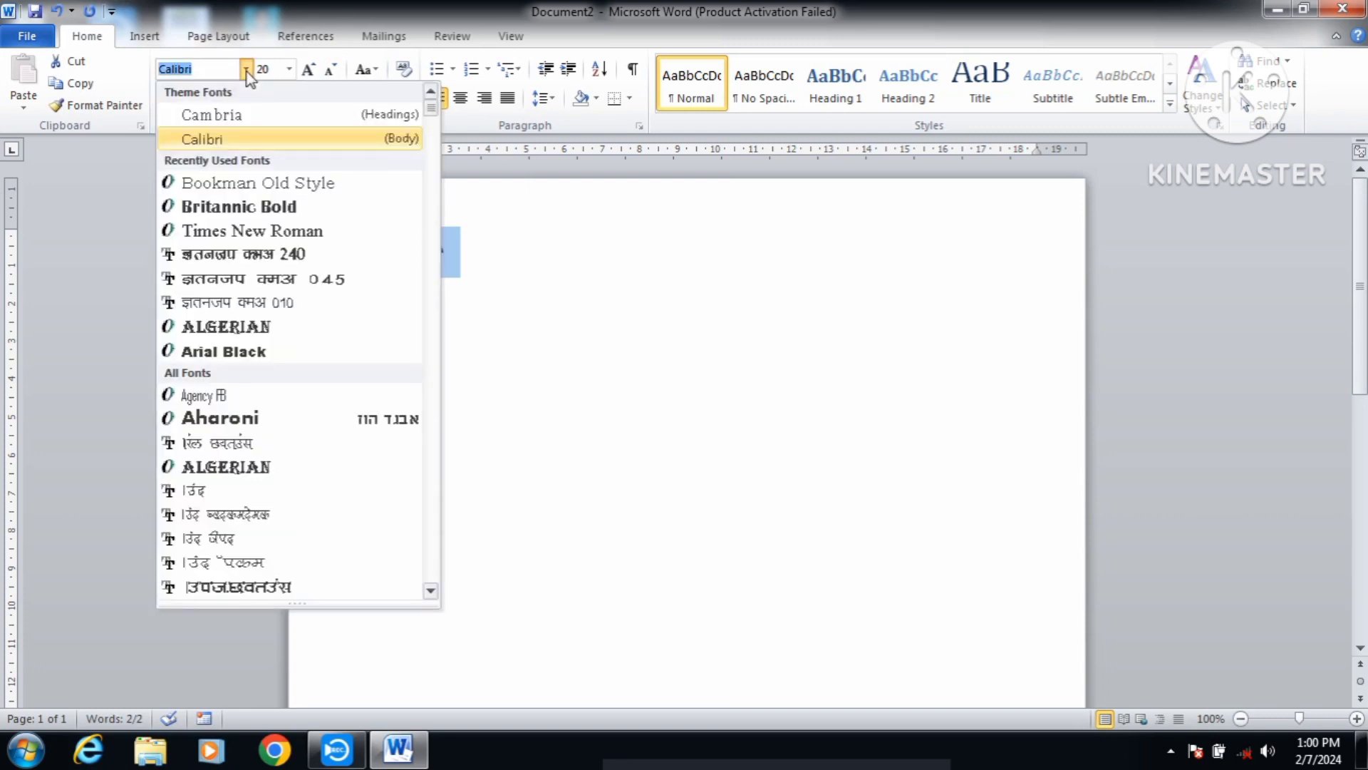
pyautogui.click(276, 232)
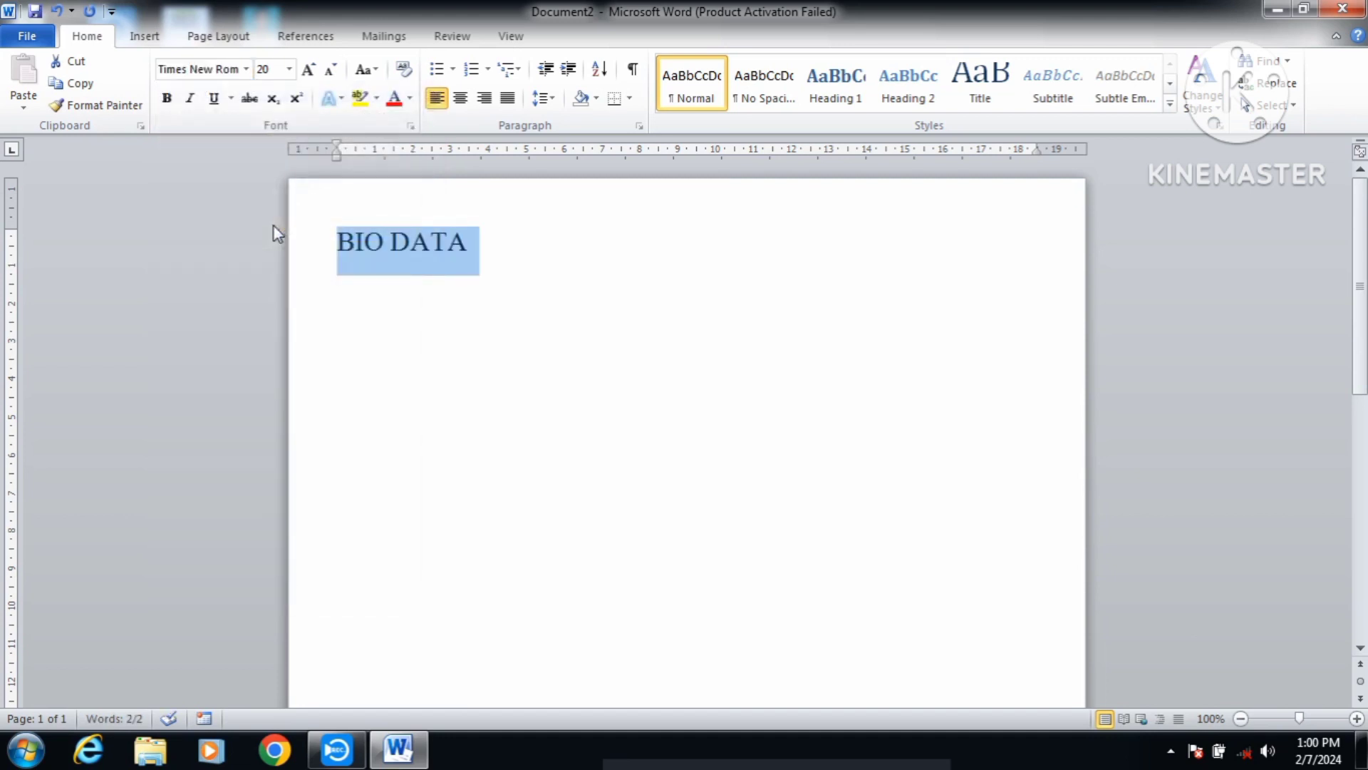
pyautogui.click(171, 104)
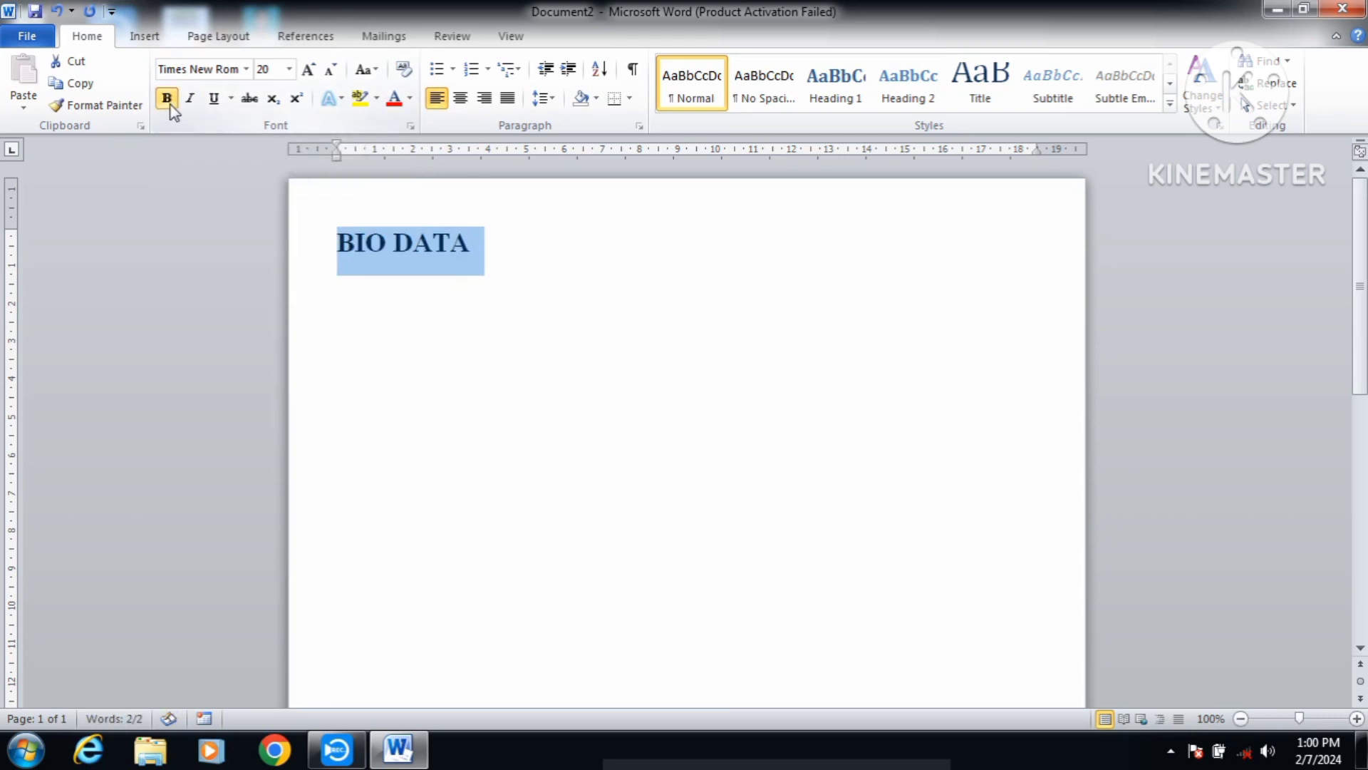
pyautogui.click(213, 100)
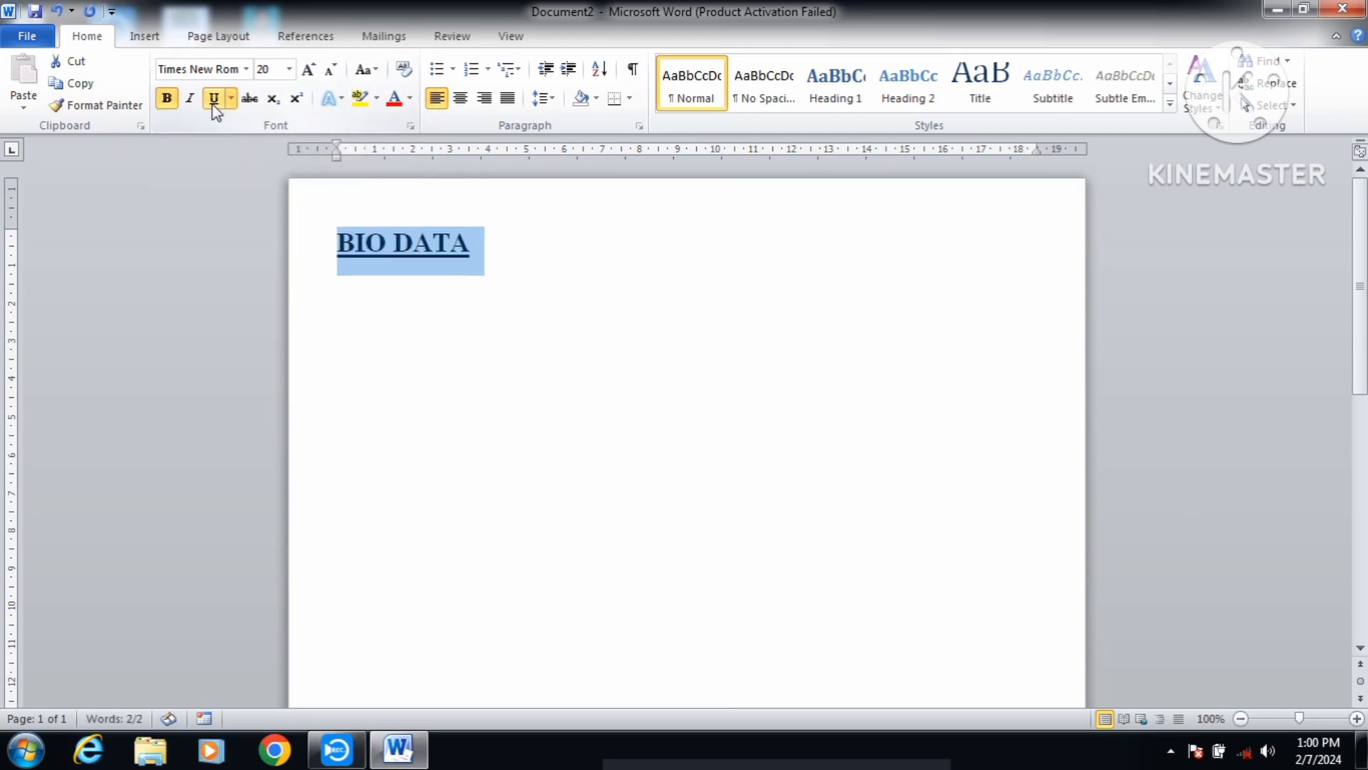
pyautogui.click(464, 105)
pyautogui.click(787, 243)
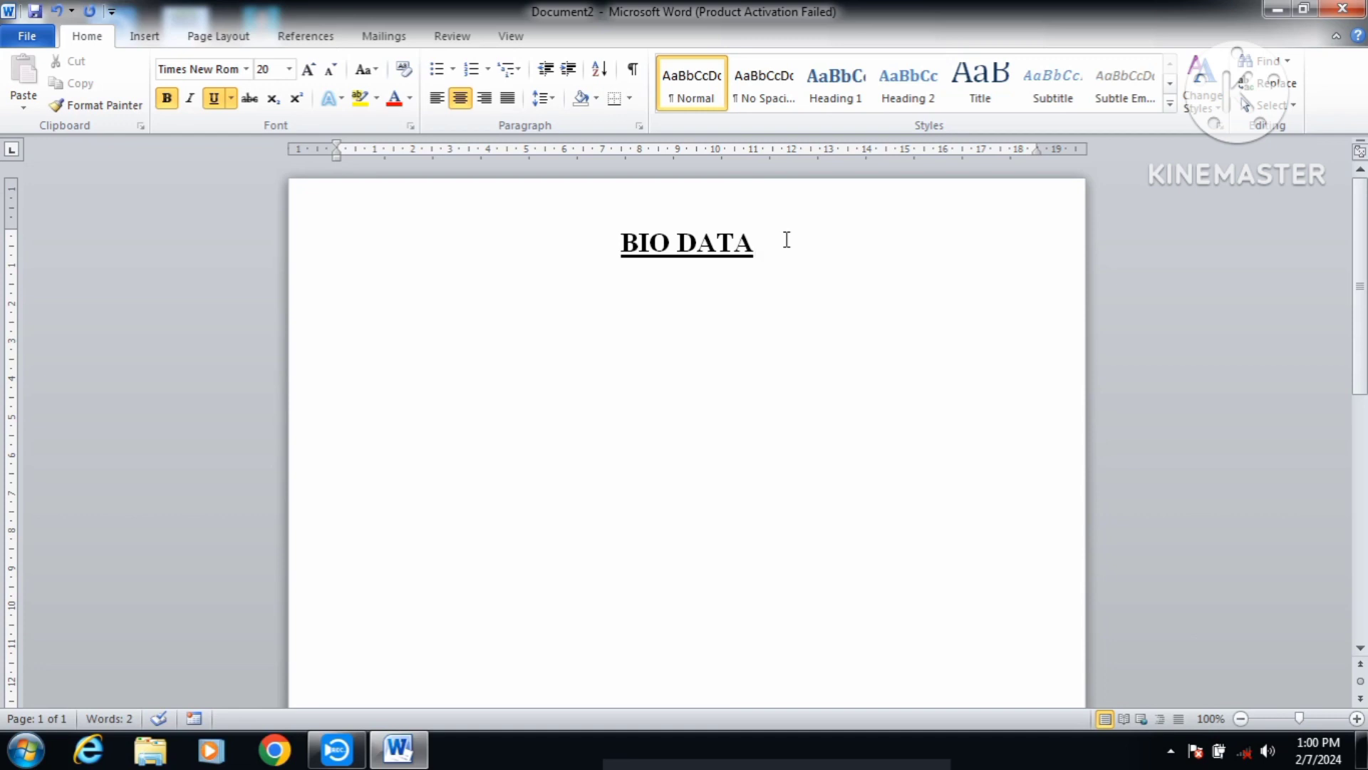
pyautogui.press('Return')
# Step: Clear the test text and make the new line left-aligned, not bold, not underlined, 14 pt
pyautogui.write('JKKK')
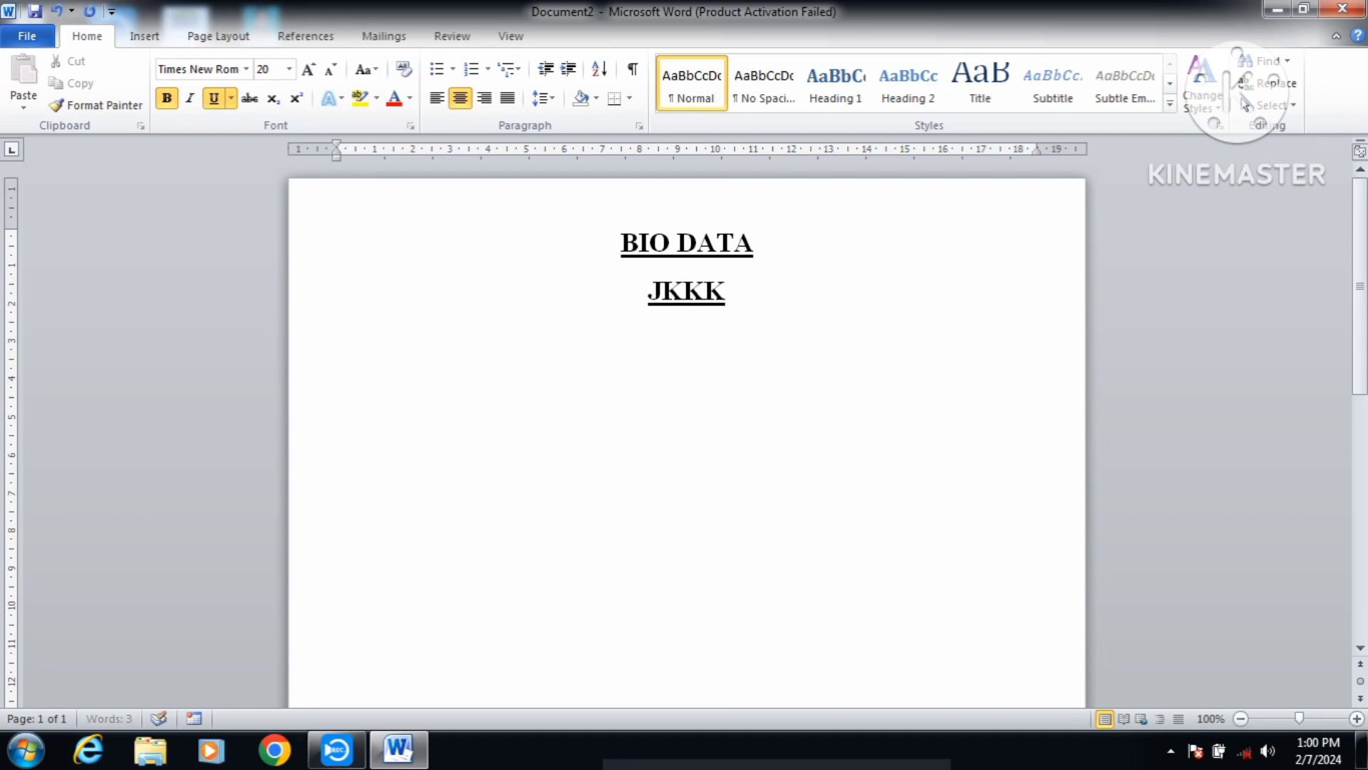
pyautogui.write('K')
pyautogui.press('BackSpace')
pyautogui.press('BackSpace')
pyautogui.press('BackSpace')
pyautogui.press('BackSpace')
pyautogui.press('BackSpace')
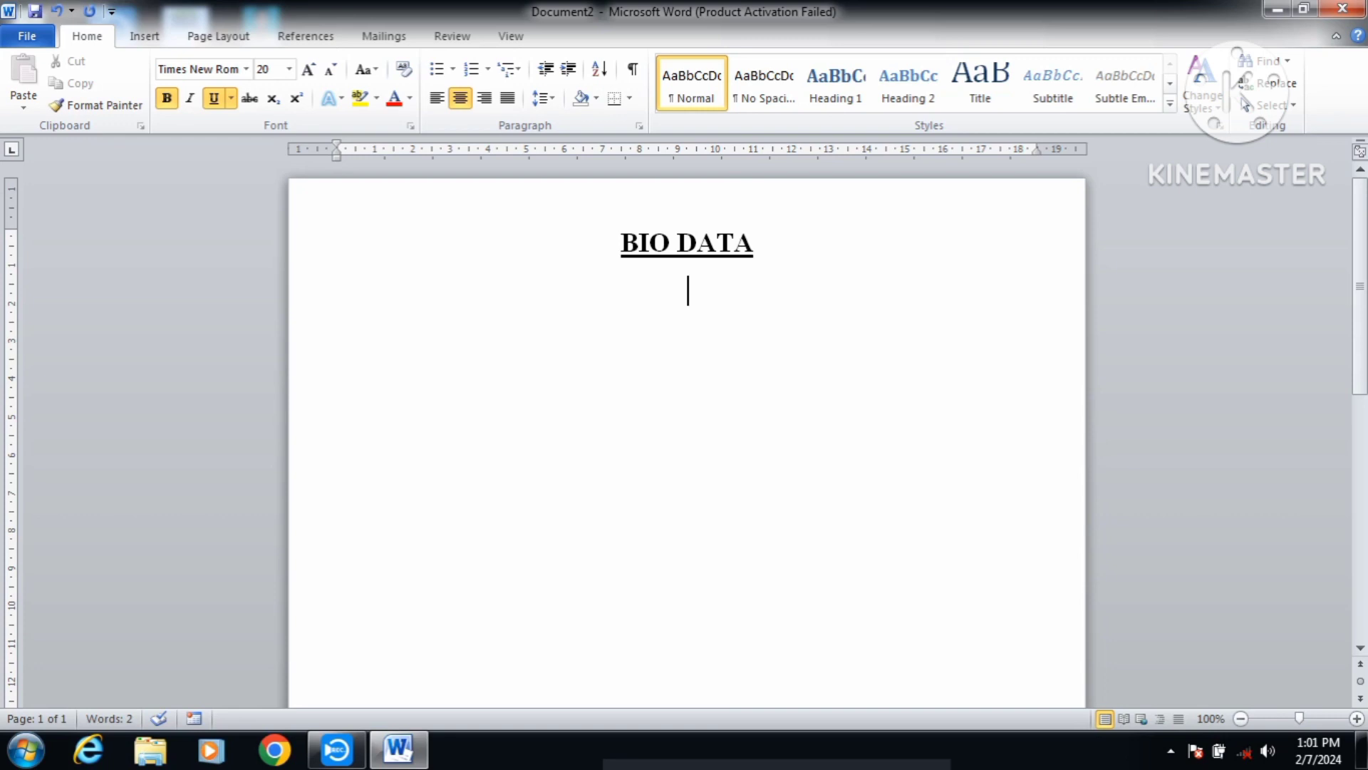
pyautogui.click(462, 102)
pyautogui.click(215, 98)
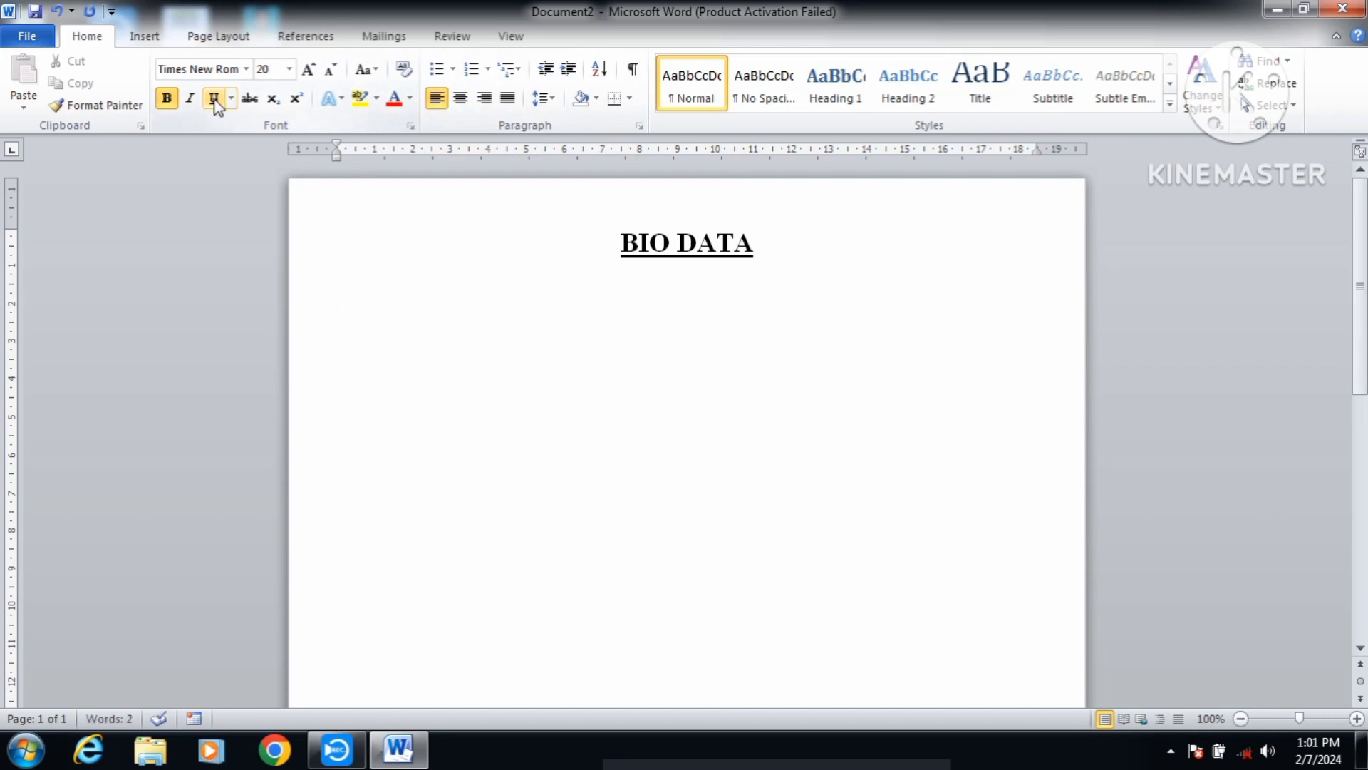
pyautogui.click(171, 102)
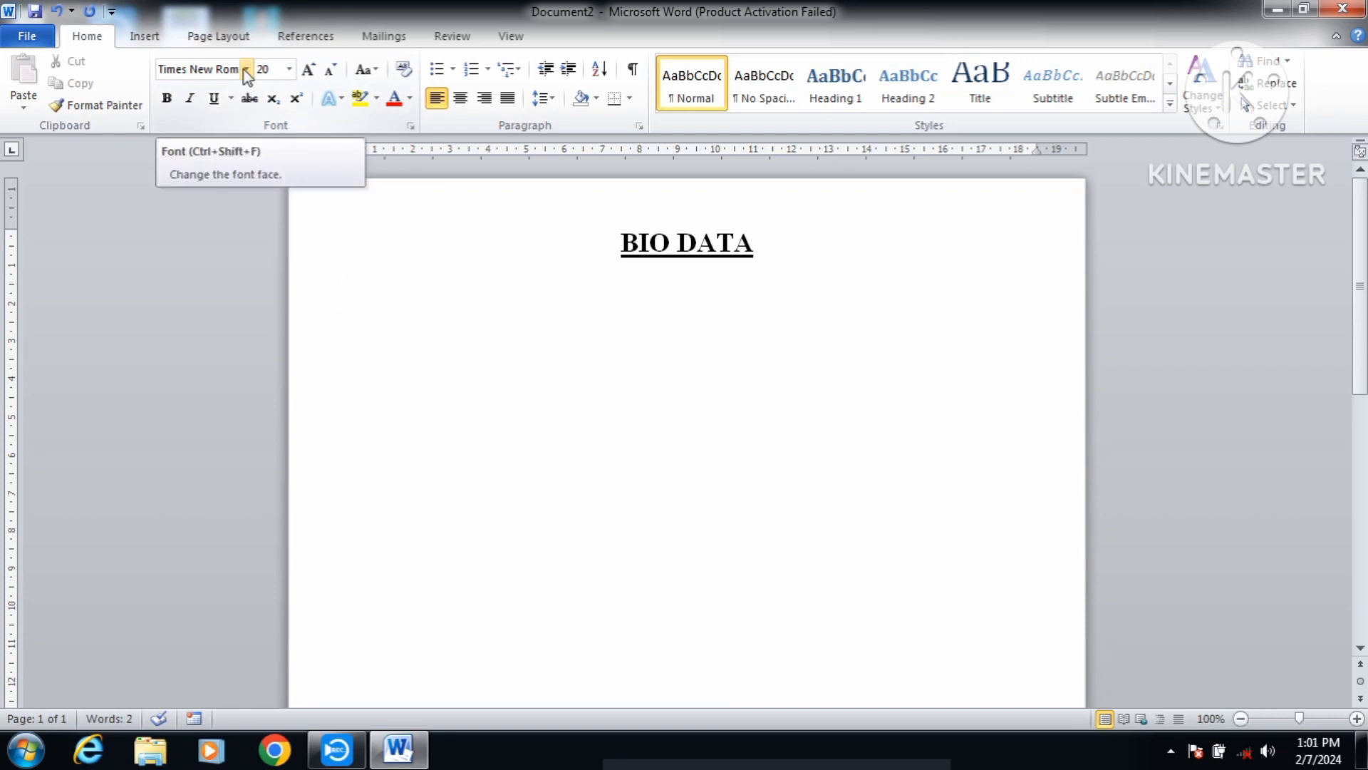
pyautogui.click(289, 69)
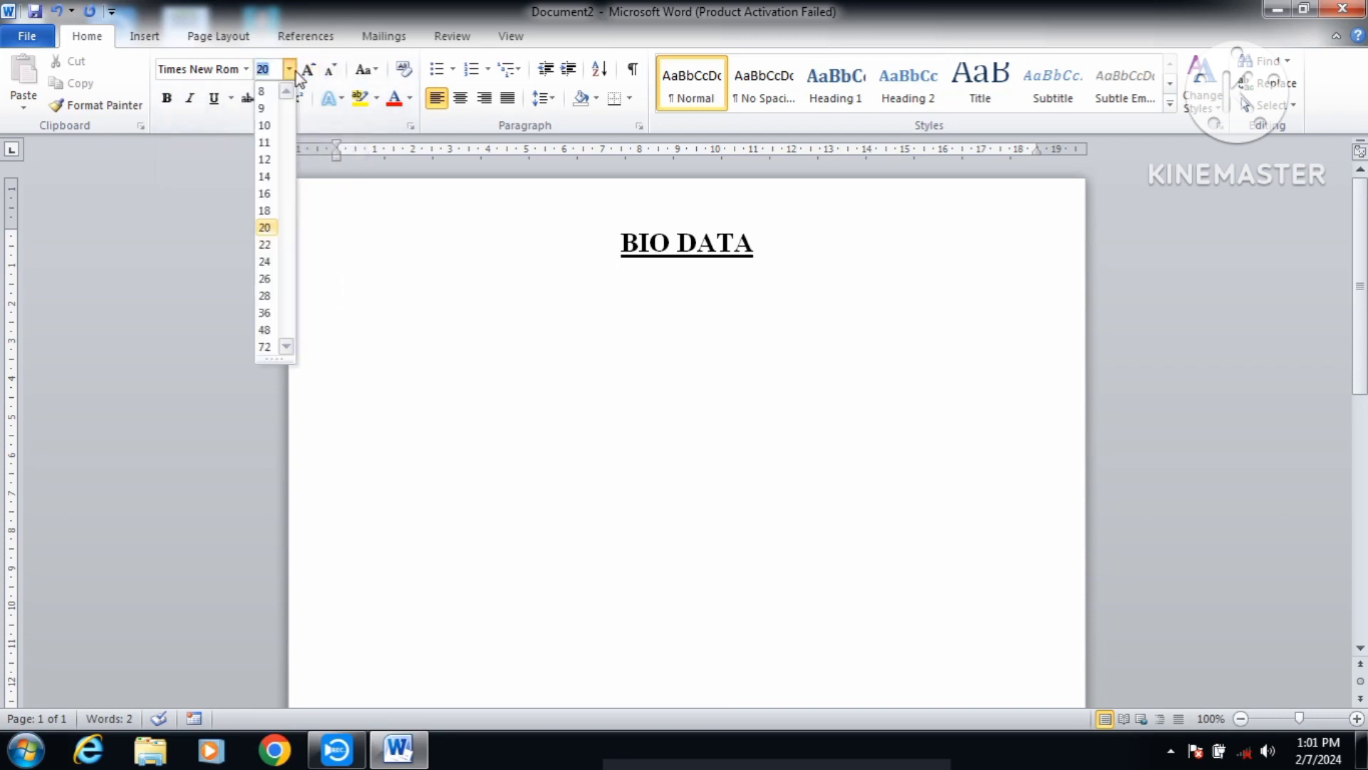
pyautogui.click(265, 176)
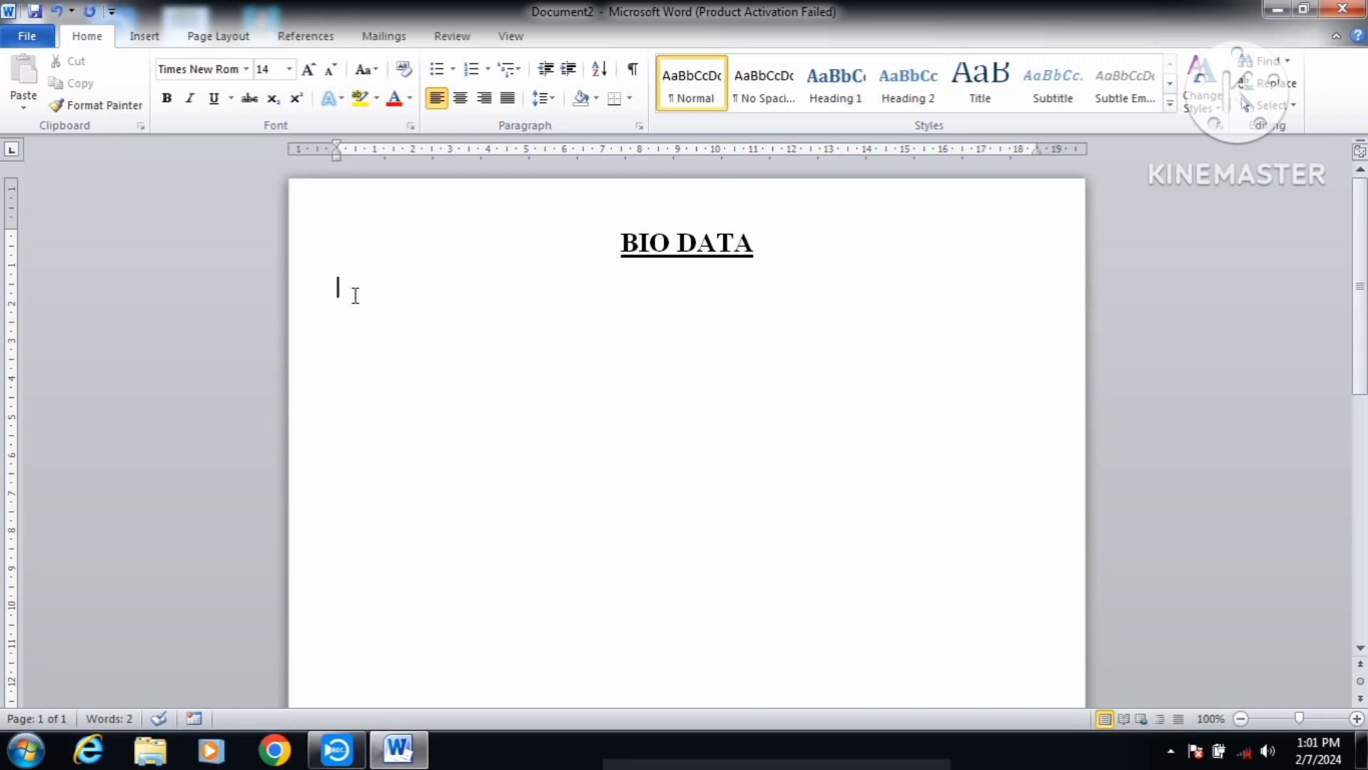
# Step: Add the Name row with a tab-aligned colon followed by the person's name
pyautogui.write('Name')
pyautogui.press('Tab')
pyautogui.press('Tab')
pyautogui.press('Tab')
pyautogui.write(':')
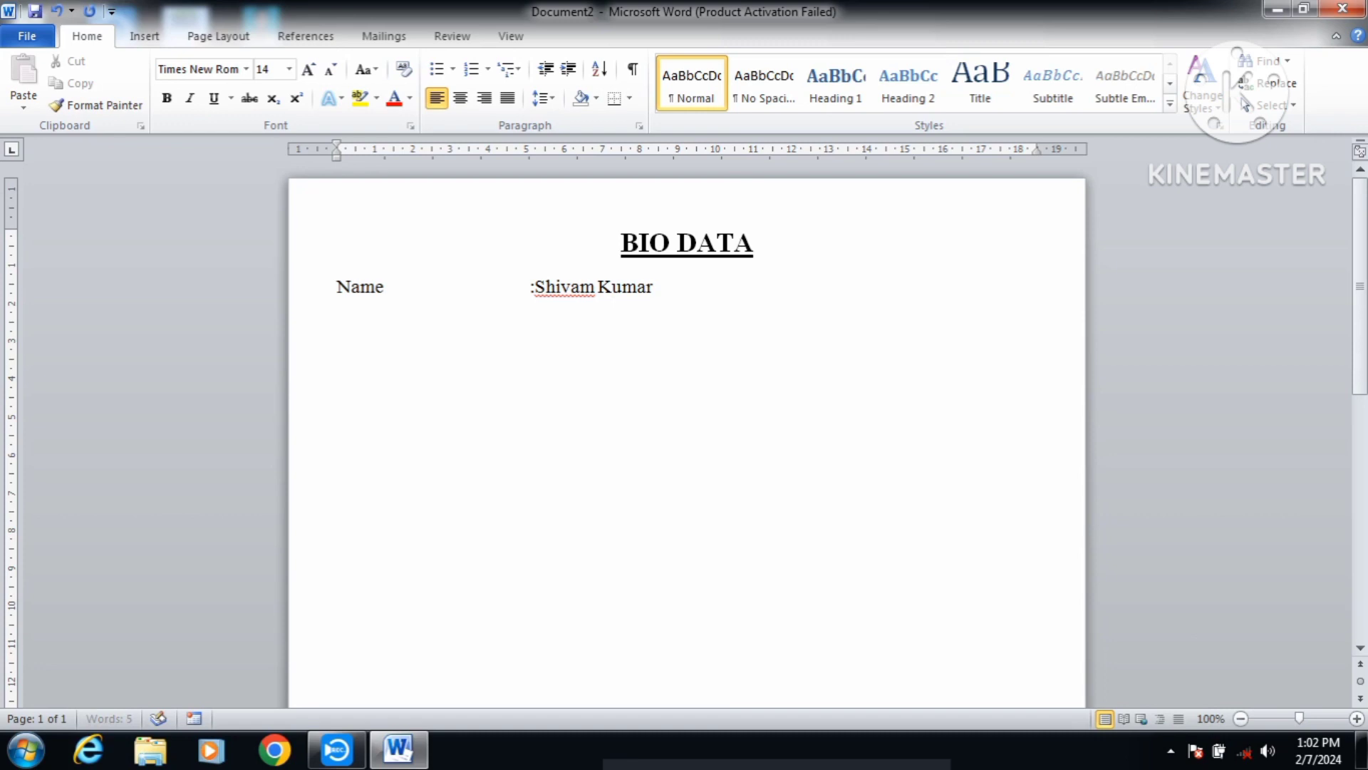
# Step: Add the Father's Name row with its tab-aligned value and begin the Date of Birth label
pyautogui.press('Return')
pyautogui.write("Father's")
pyautogui.write(' Name')
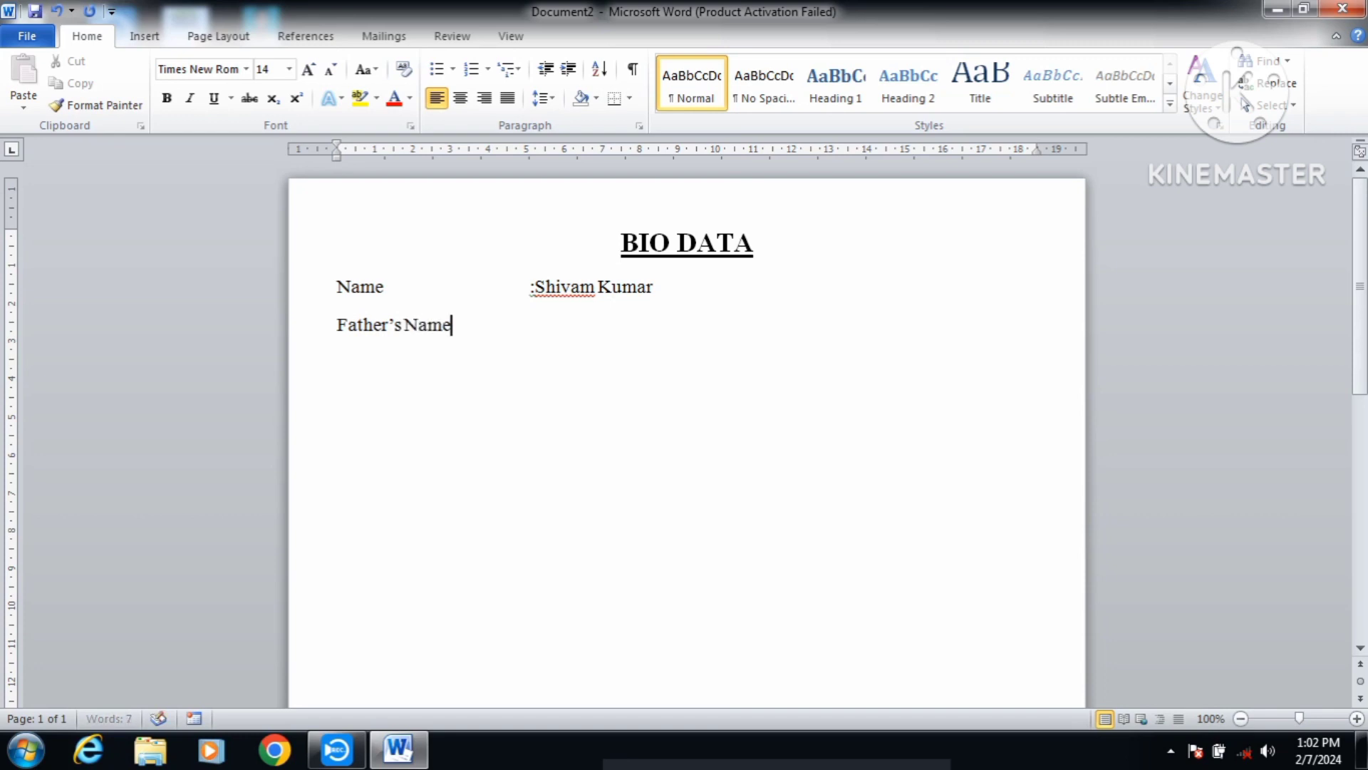
pyautogui.press('Tab')
pyautogui.press('Tab')
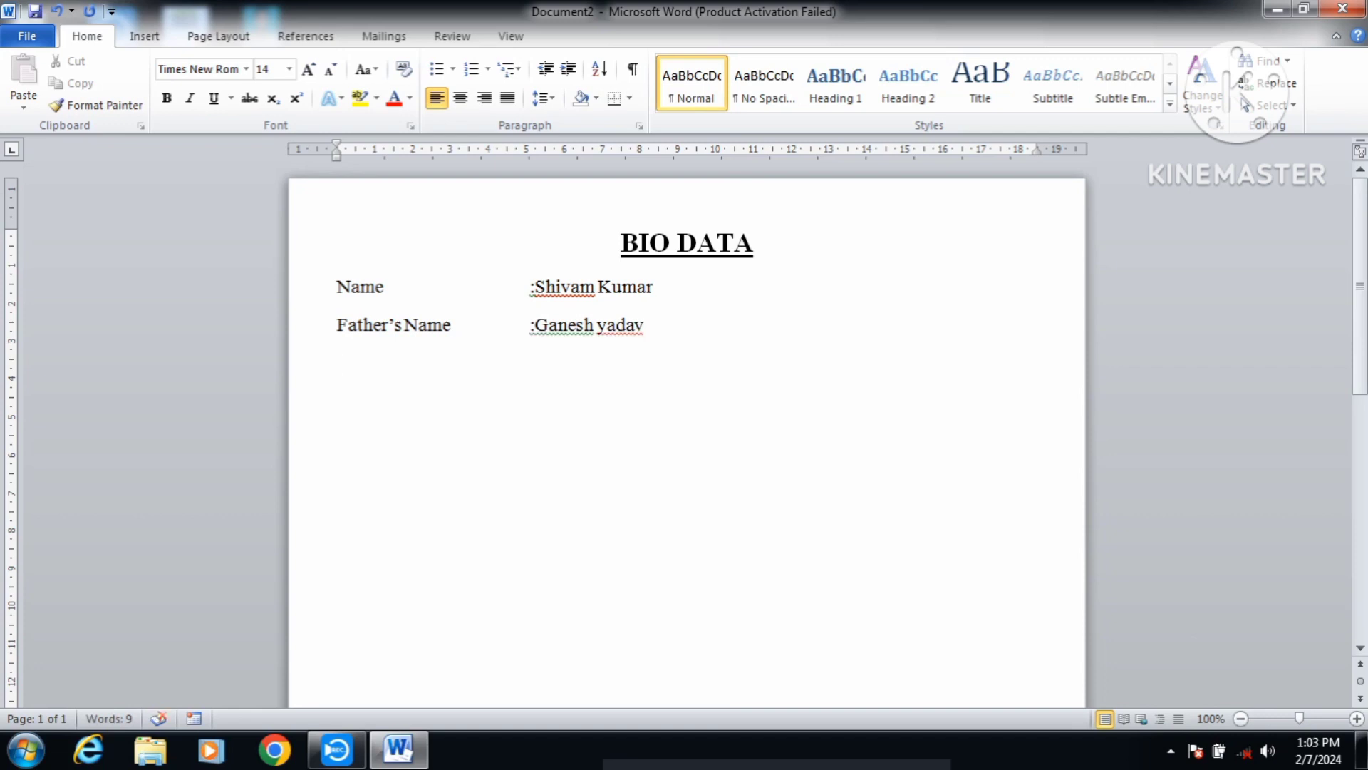
pyautogui.write('Date')
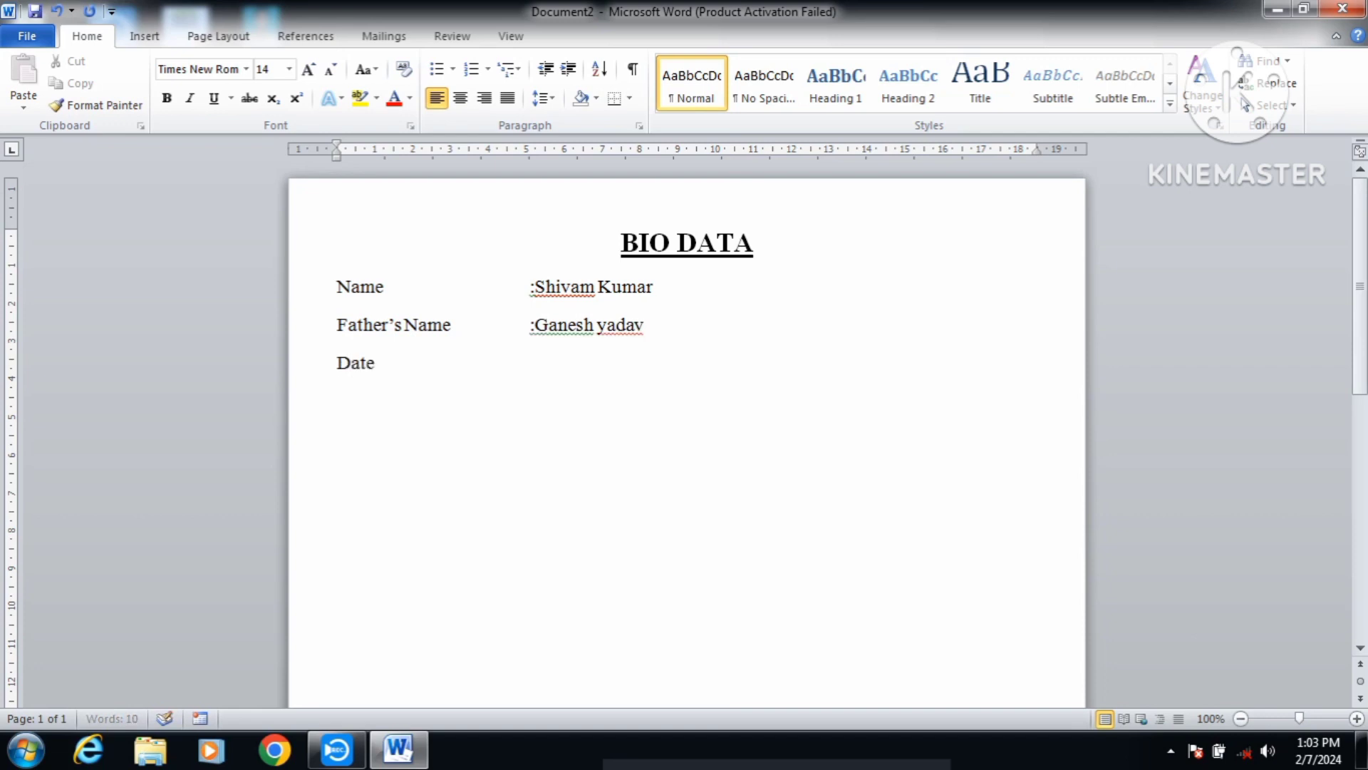
pyautogui.write(' of Birth')
# Step: Enter the date of birth value and start the Address row with its tab-aligned colon
pyautogui.press('Tab')
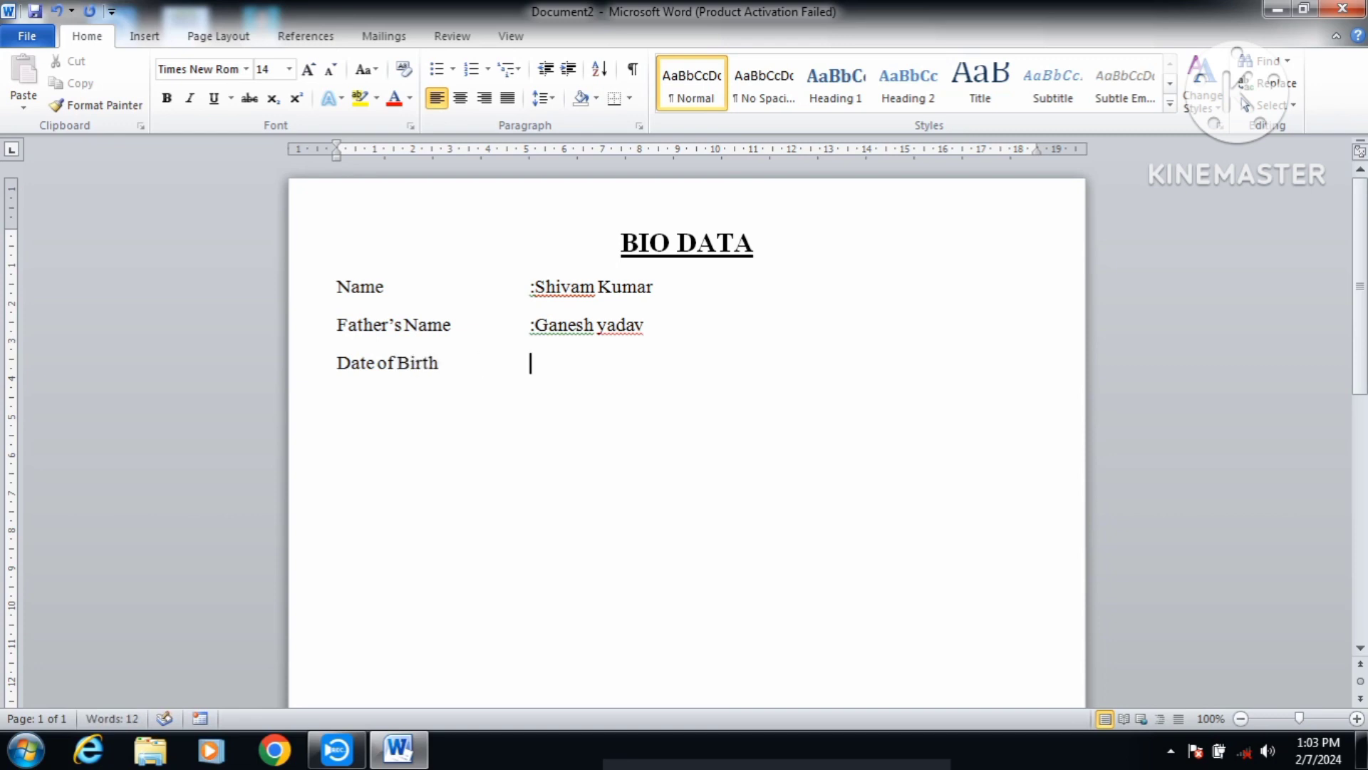
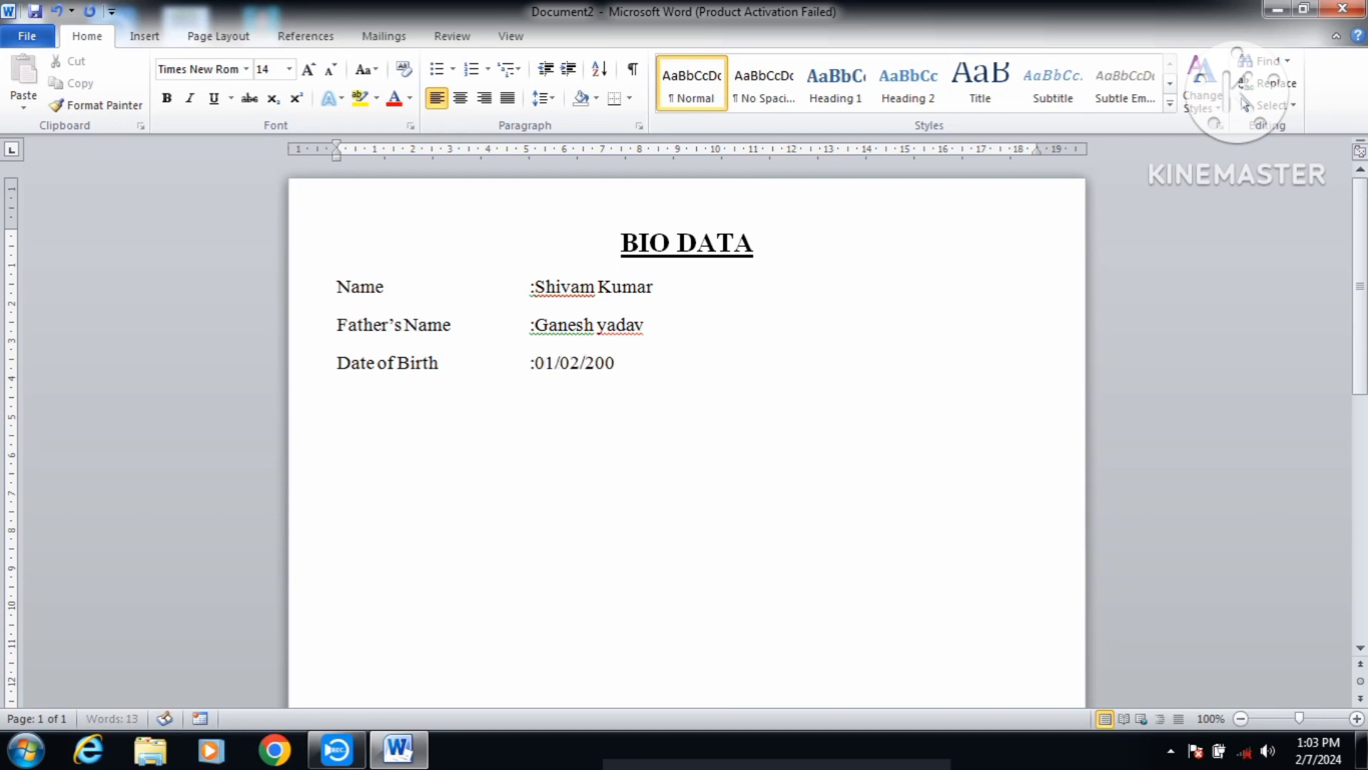
pyautogui.press('Return')
pyautogui.write('Address')
pyautogui.press('Tab')
pyautogui.press('Tab')
pyautogui.press('Tab')
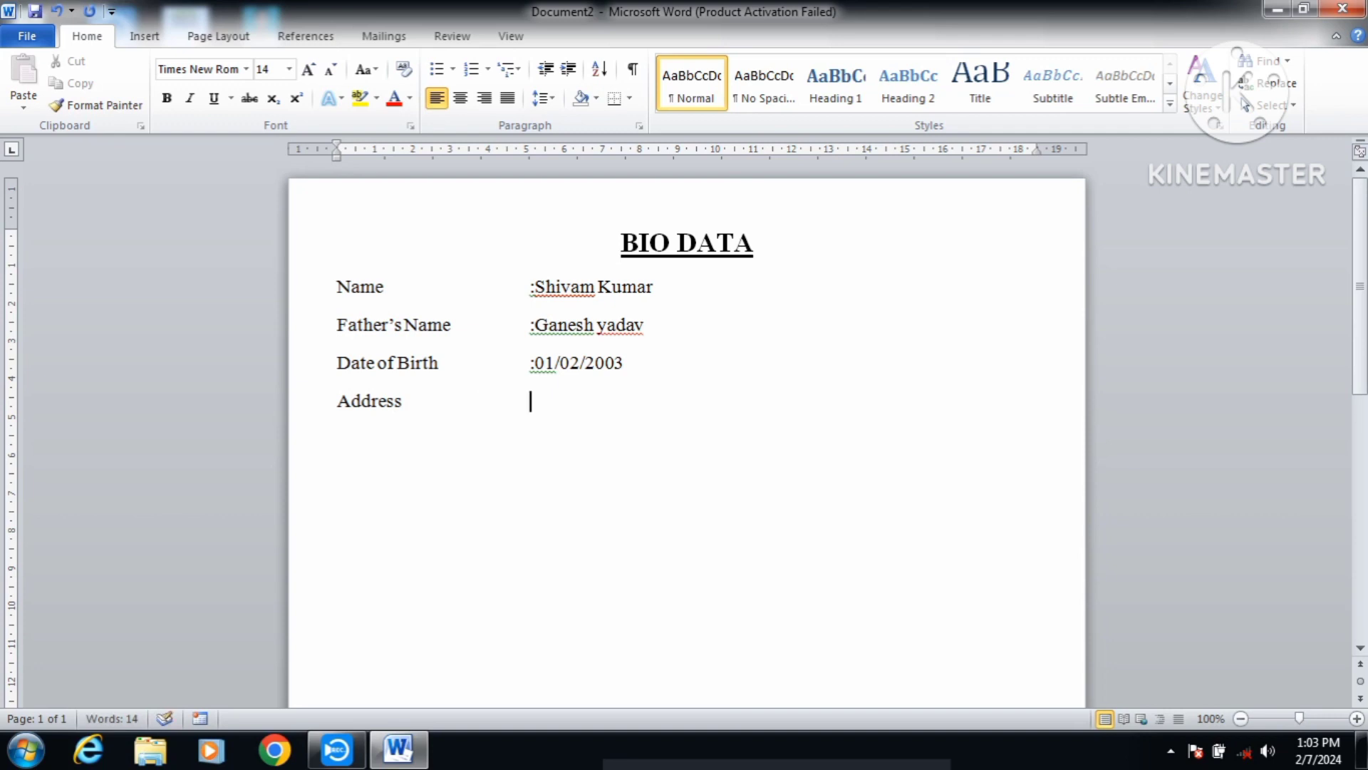
pyautogui.write(':')
# Step: Type the first address line with village, police station and post office
pyautogui.write('b')
pyautogui.press('BackSpace')
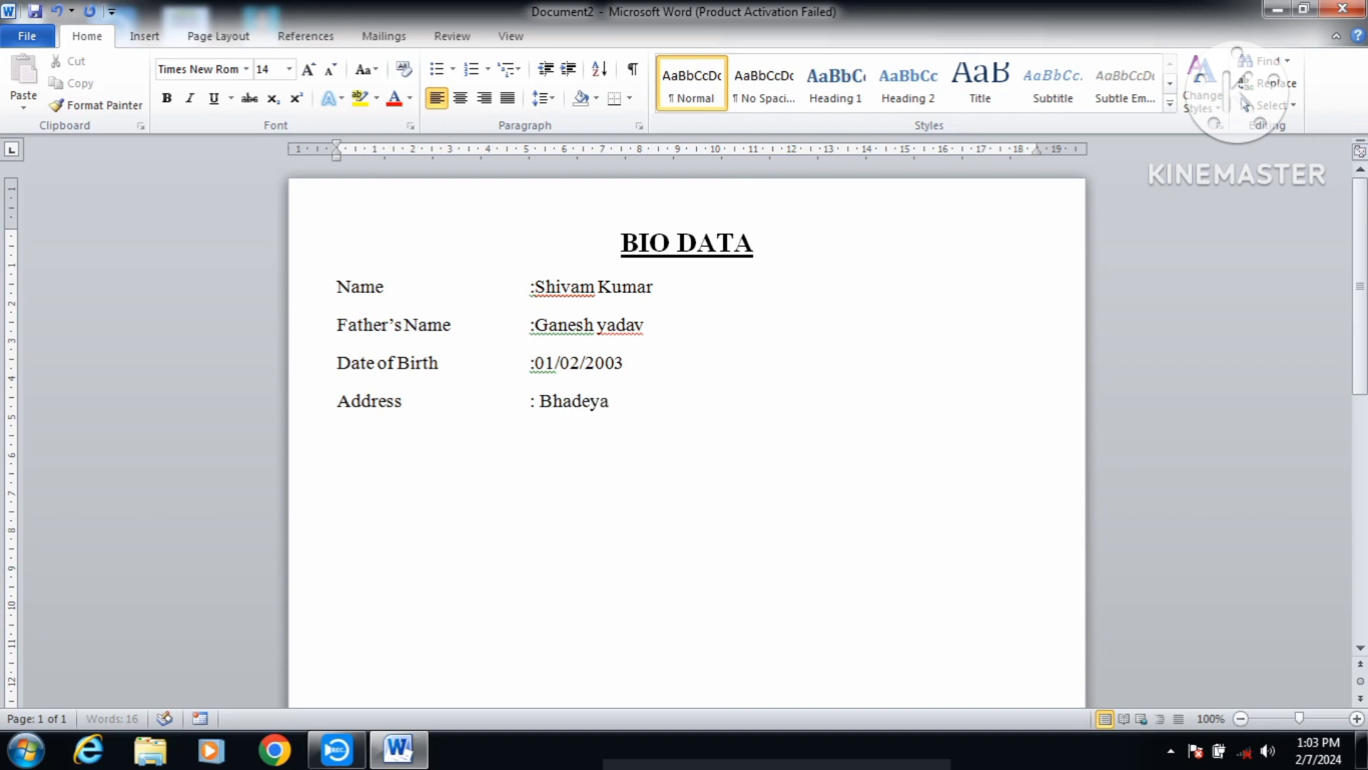
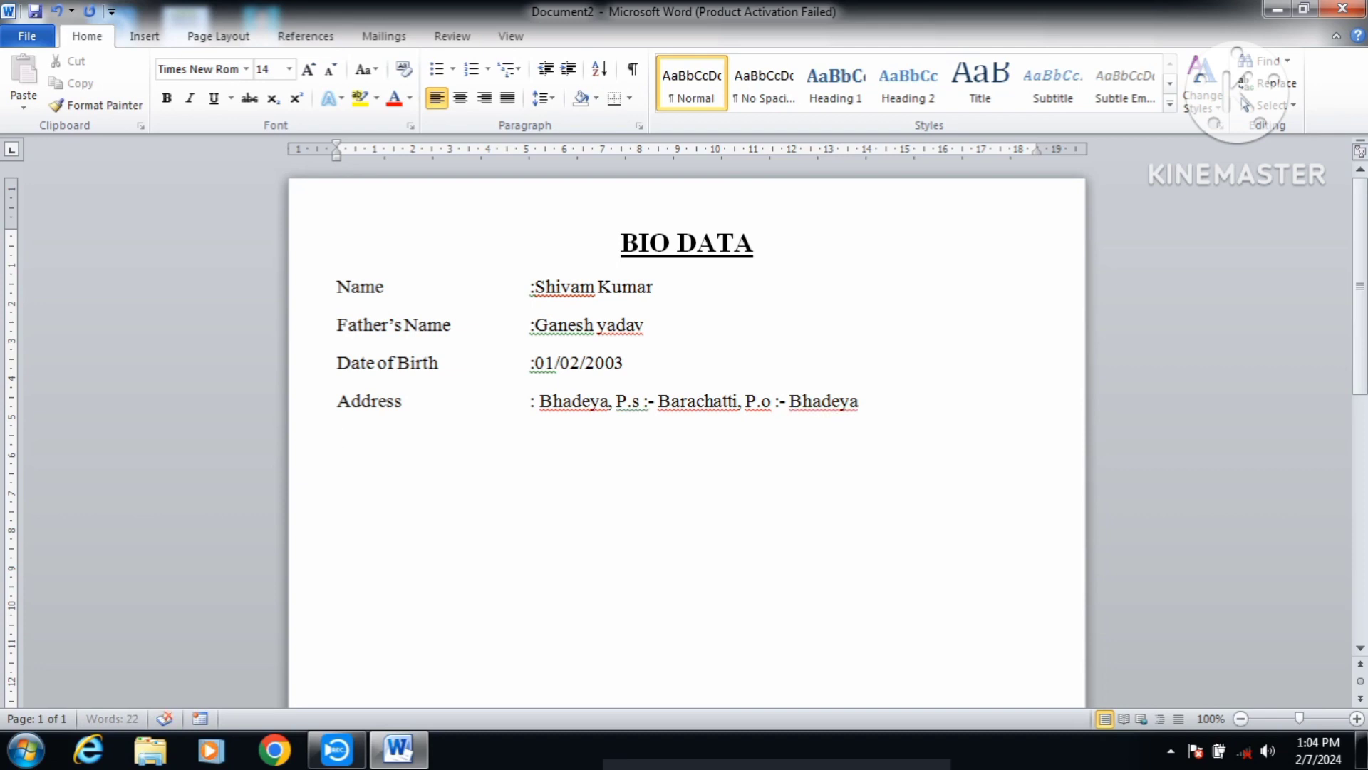
# Step: Add a tab-aligned second address line with district and pincode, then begin Mobile No
pyautogui.press('Tab')
pyautogui.press('Tab')
pyautogui.press('Tab')
pyautogui.press('Tab')
pyautogui.write('District :- Gaya,')
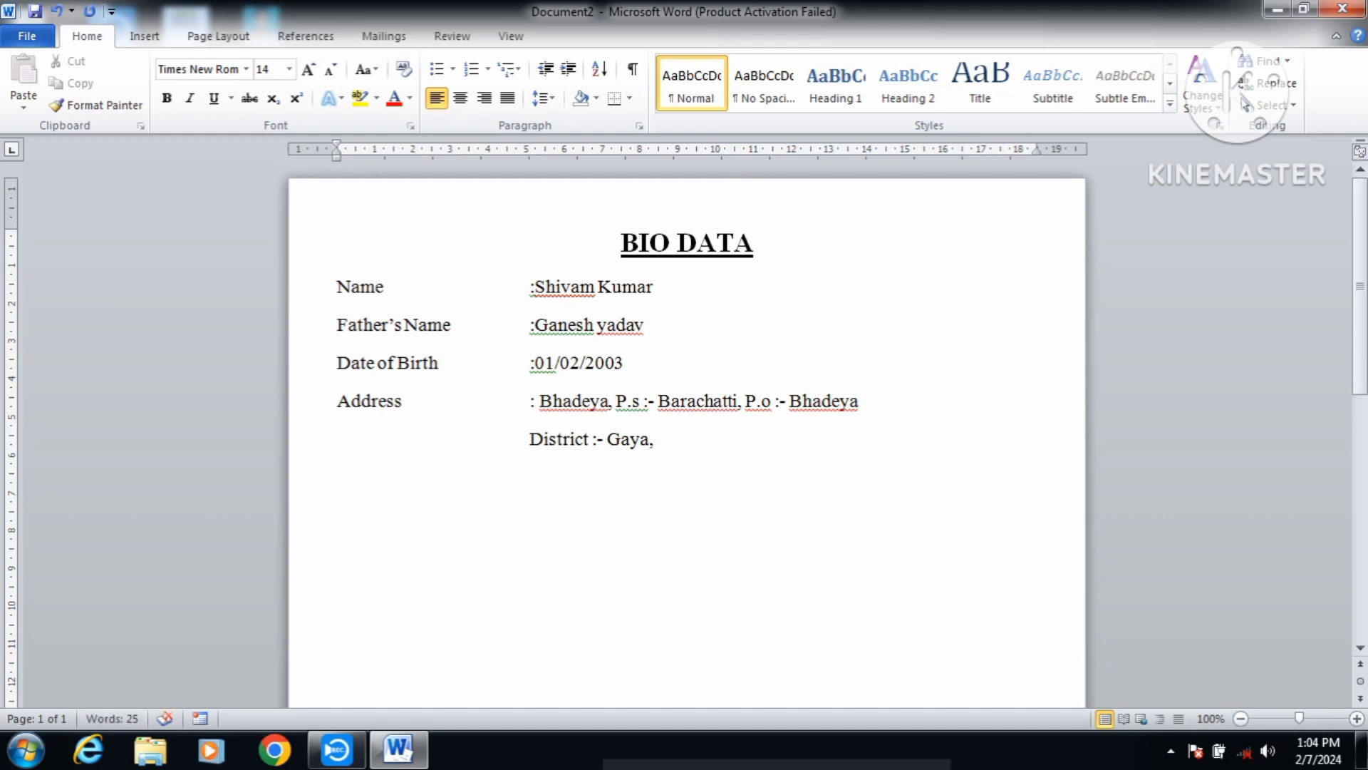
pyautogui.write(' Pincode :-')
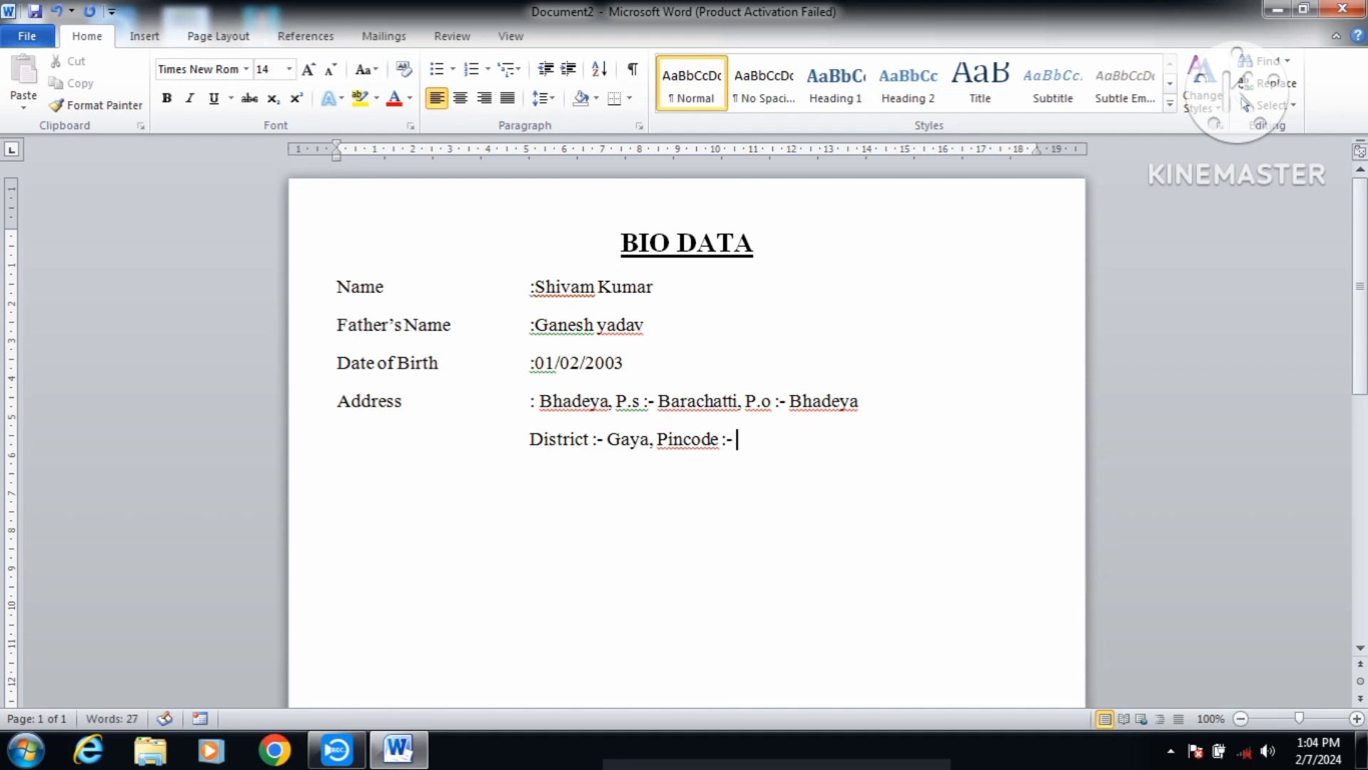
pyautogui.write(' 824220')
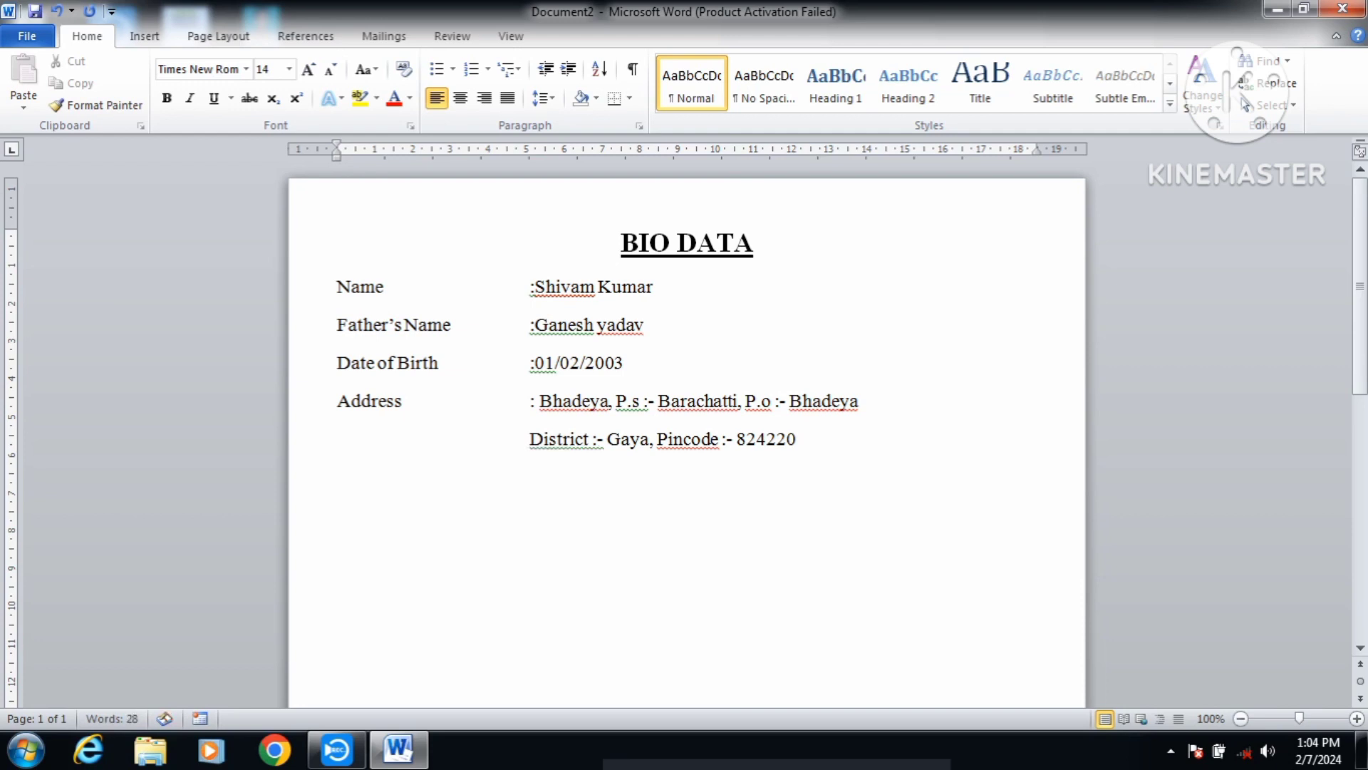
pyautogui.click(528, 441)
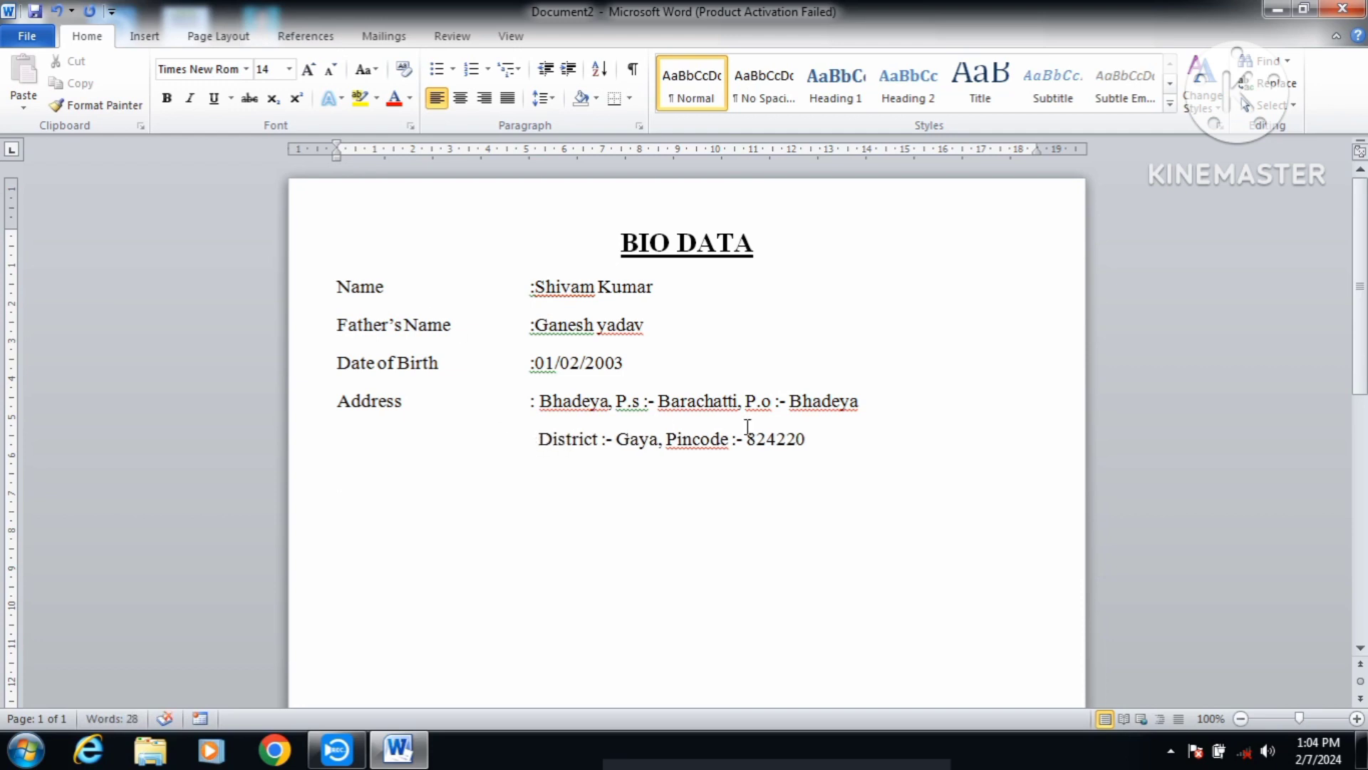
pyautogui.click(852, 437)
pyautogui.press('Return')
pyautogui.write('Mobi')
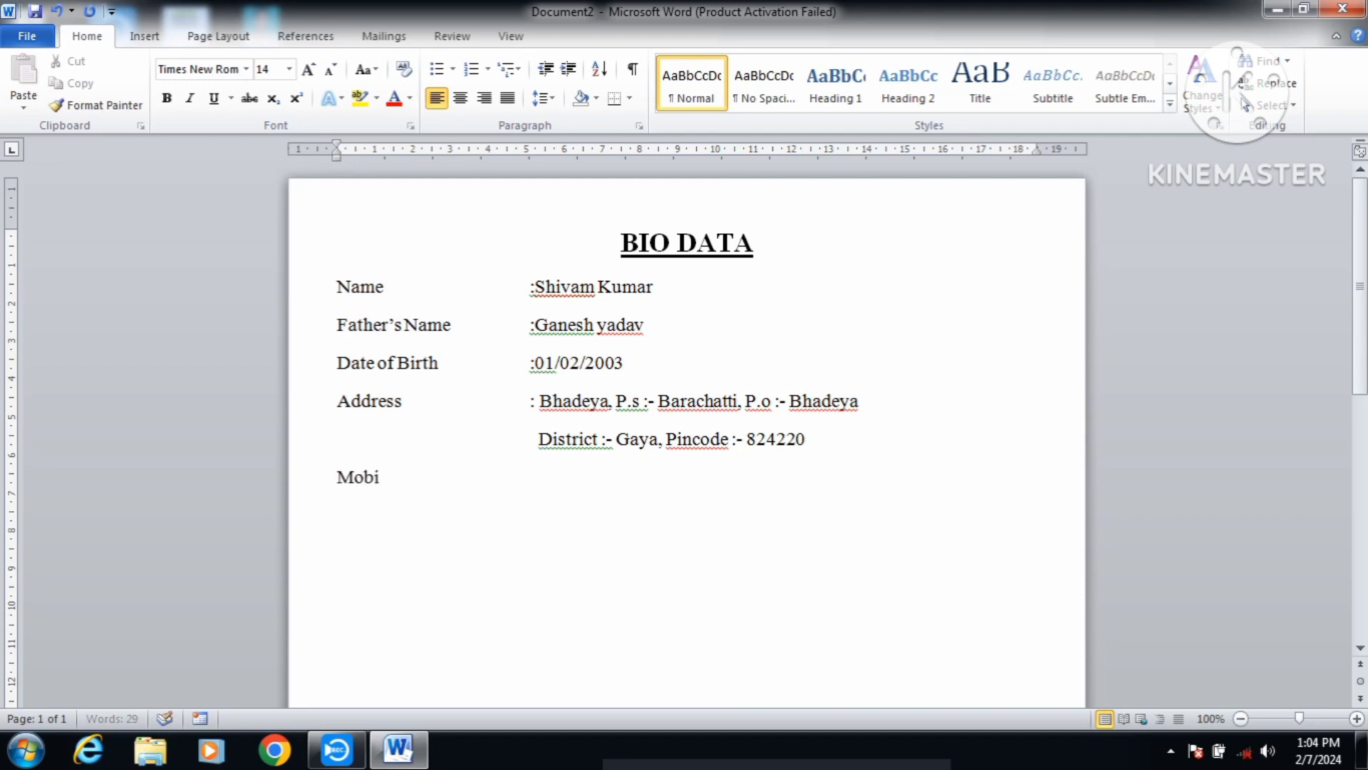
pyautogui.write('le No.')
# Step: Fill in the mobile number and add the Email Id row with the e-mail address
pyautogui.press('Tab')
pyautogui.press('Tab')
pyautogui.press('Tab')
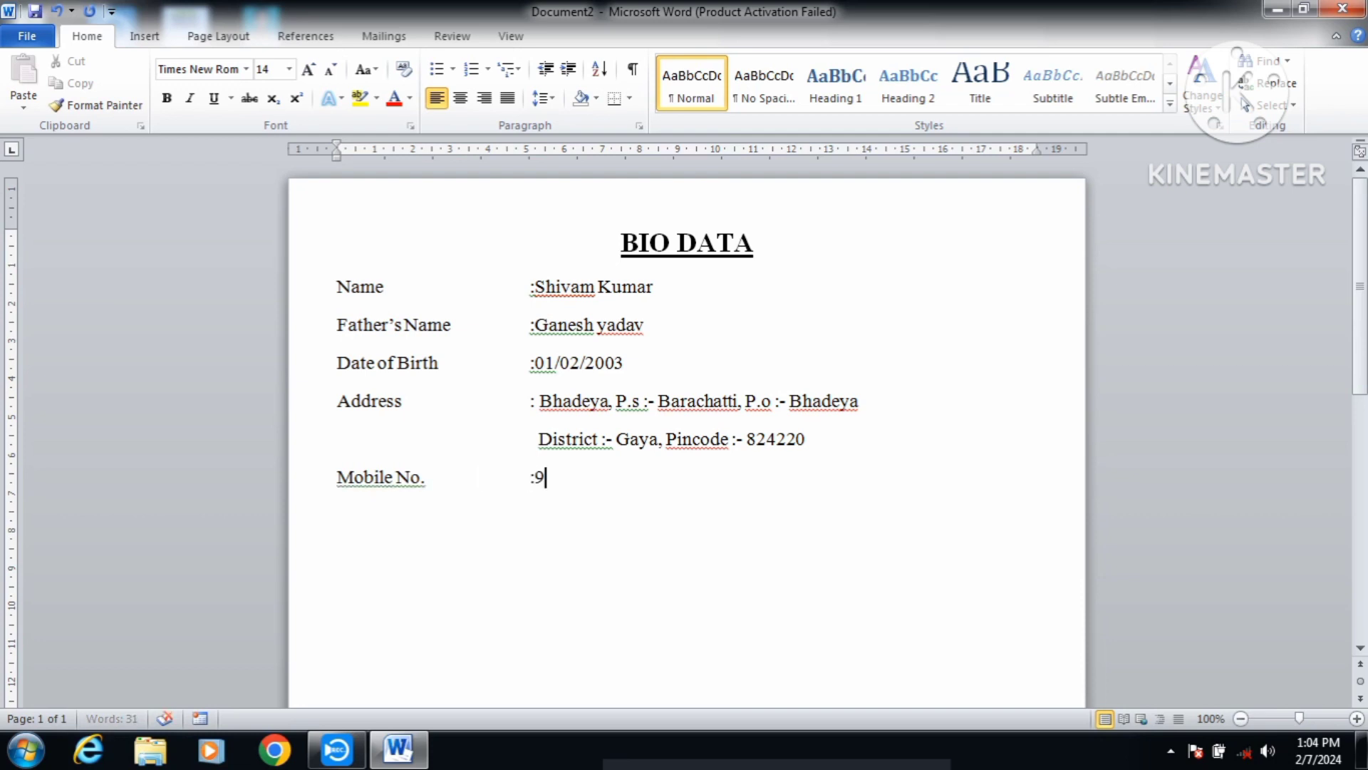
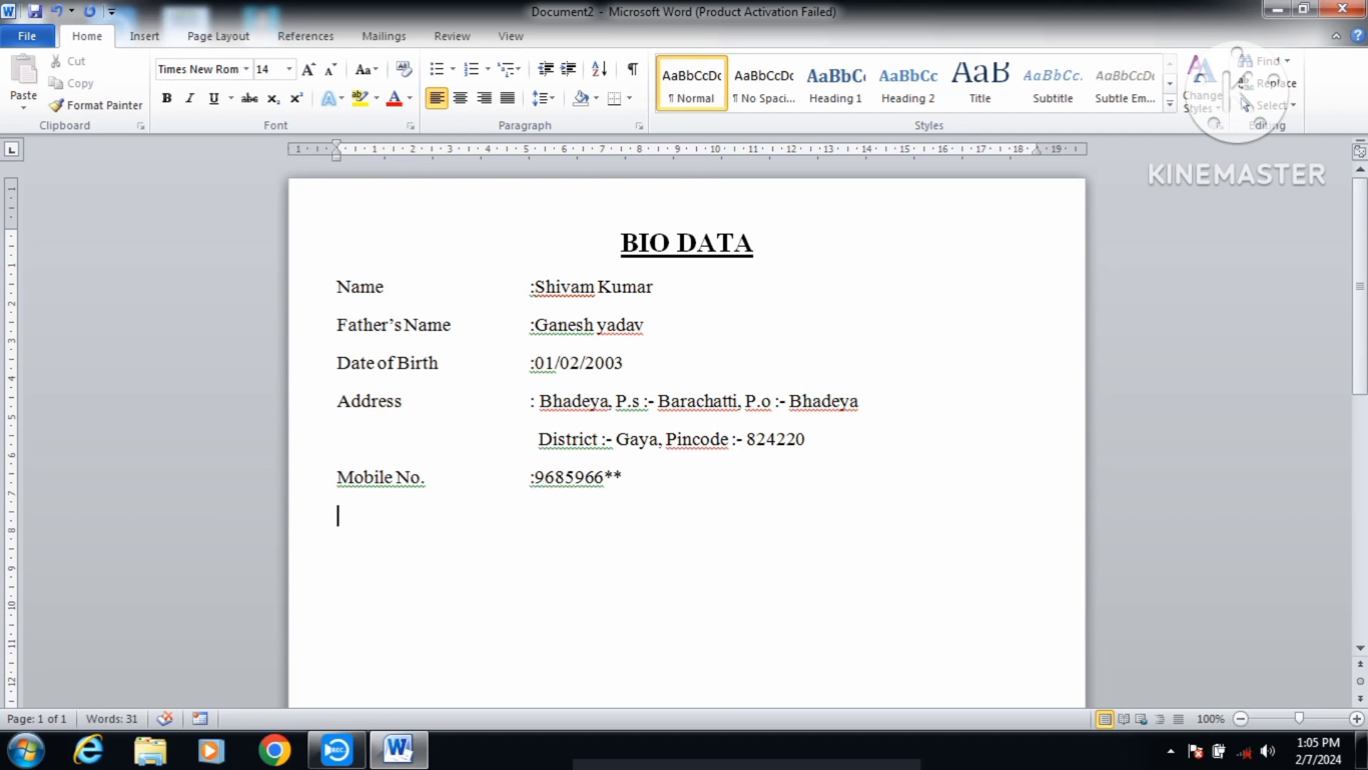
pyautogui.press('Tab')
pyautogui.press('Tab')
pyautogui.press('Tab')
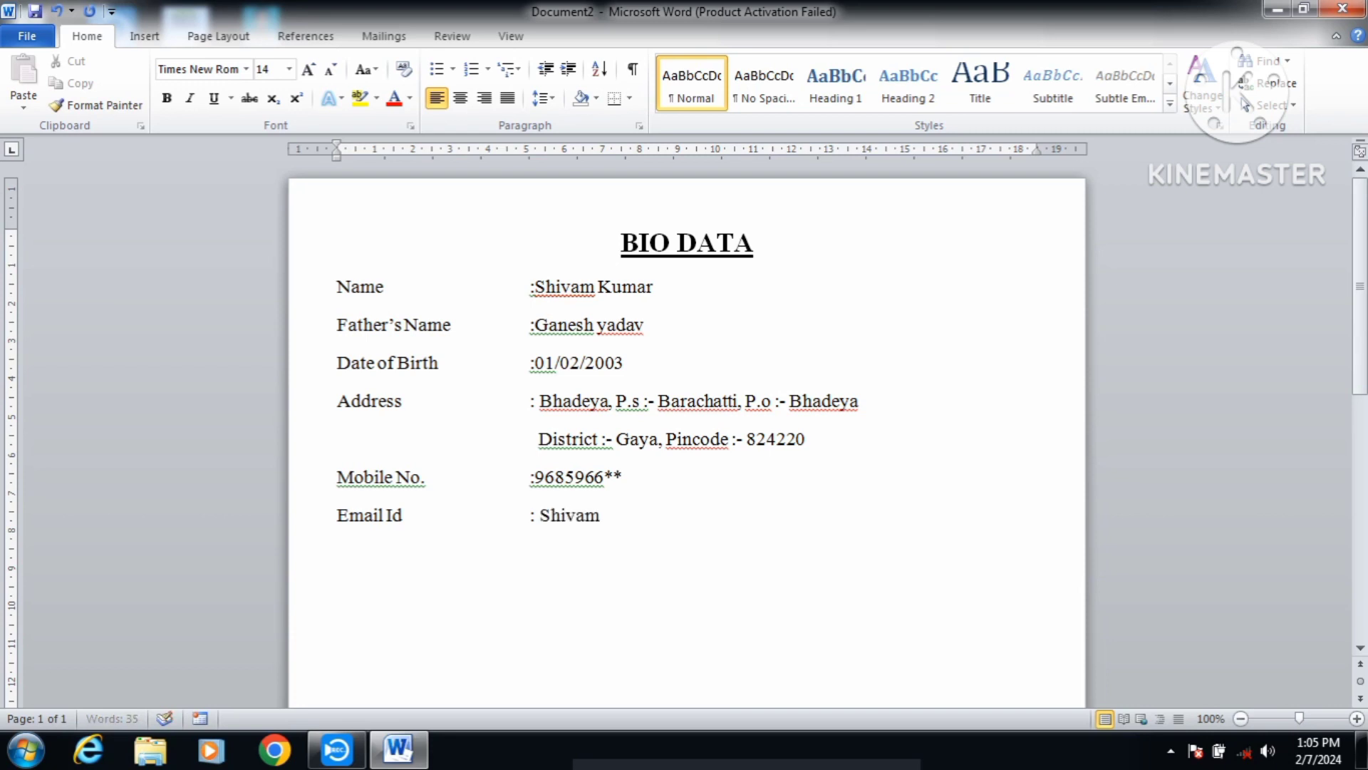
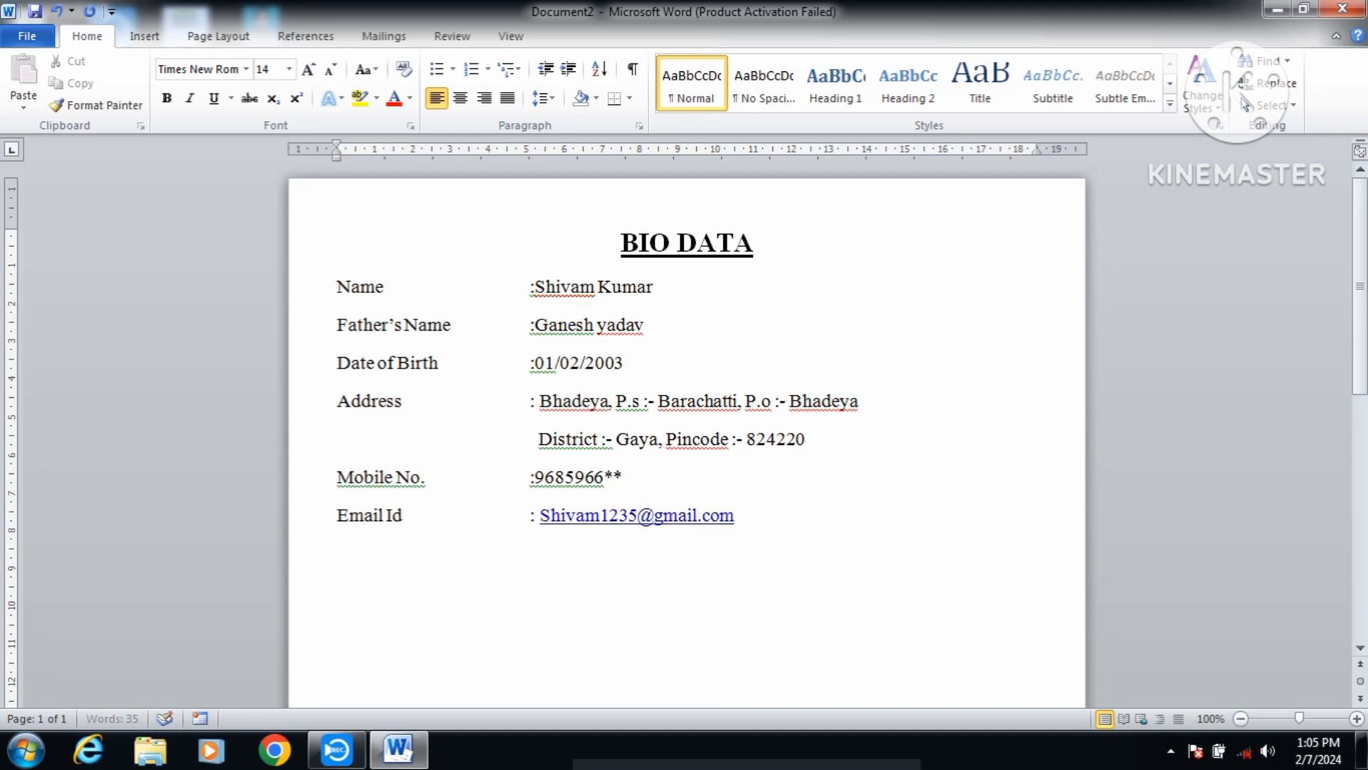
# Step: Undo the automatic hyperlink so the e-mail address shows as plain text
pyautogui.press('Return')
pyautogui.click(734, 517)
pyautogui.moveTo(735, 517); pyautogui.dragTo(551, 511)
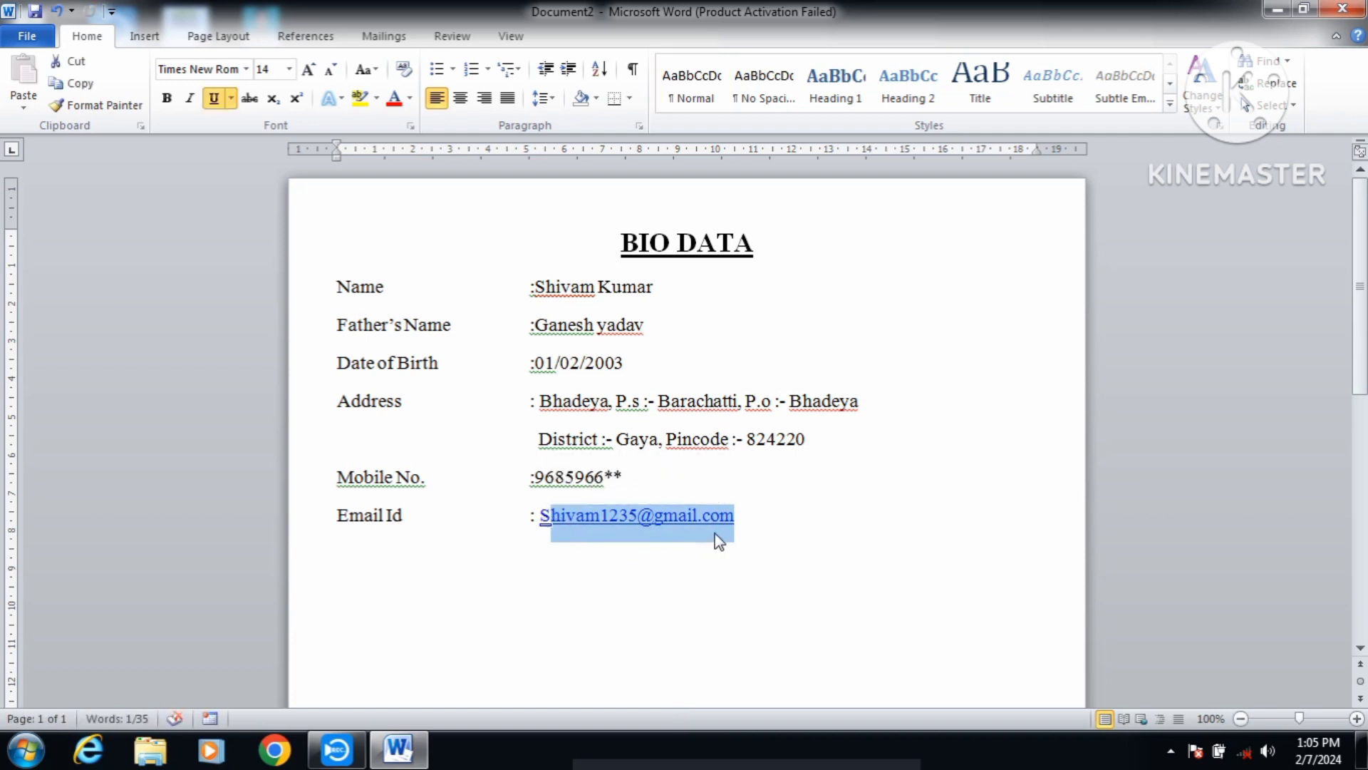
pyautogui.click(736, 520)
pyautogui.hotkey('ctrl', 'z')
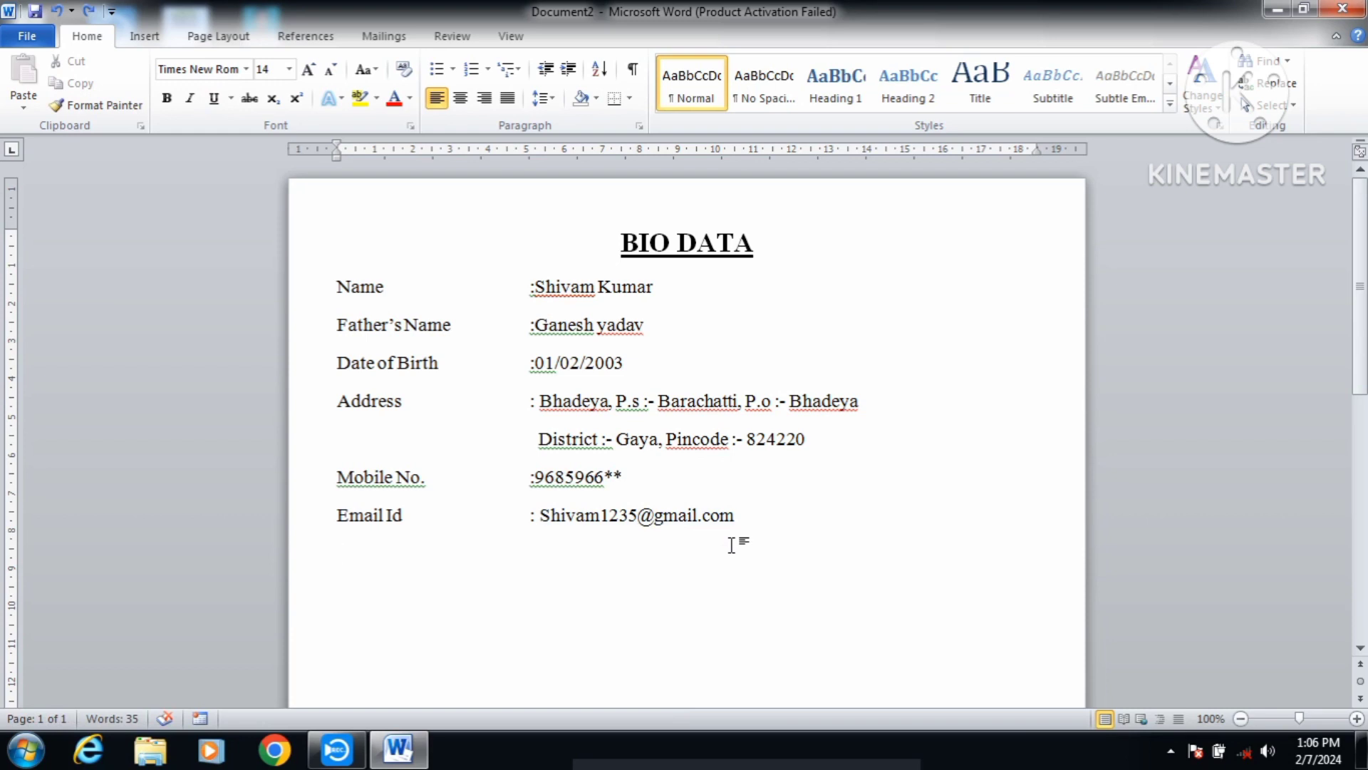
# Step: Add the Gender : Male, Marital Status : Unmarried, Category : General and Religion : Hindu rows
pyautogui.write('Gender')
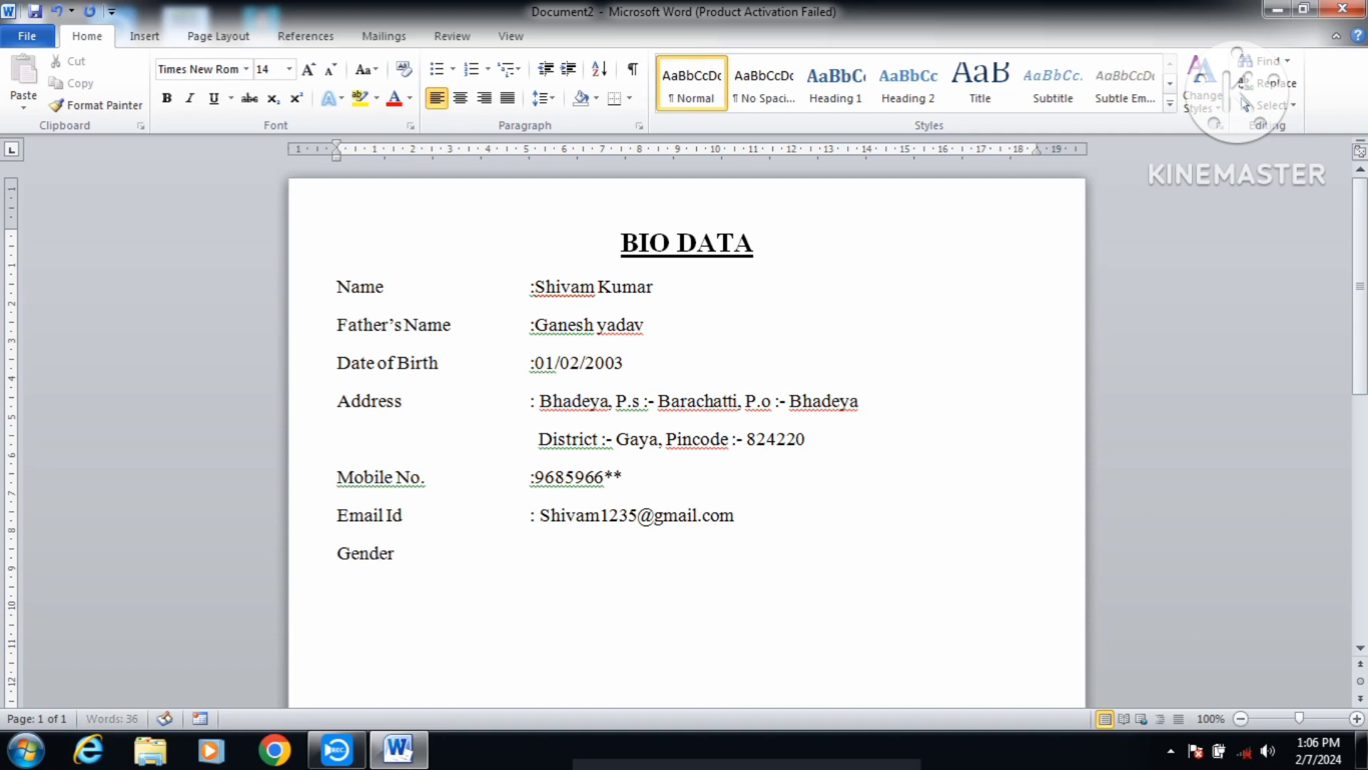
pyautogui.press('Tab')
pyautogui.press('Tab')
pyautogui.press('Tab')
pyautogui.write(': Male M')
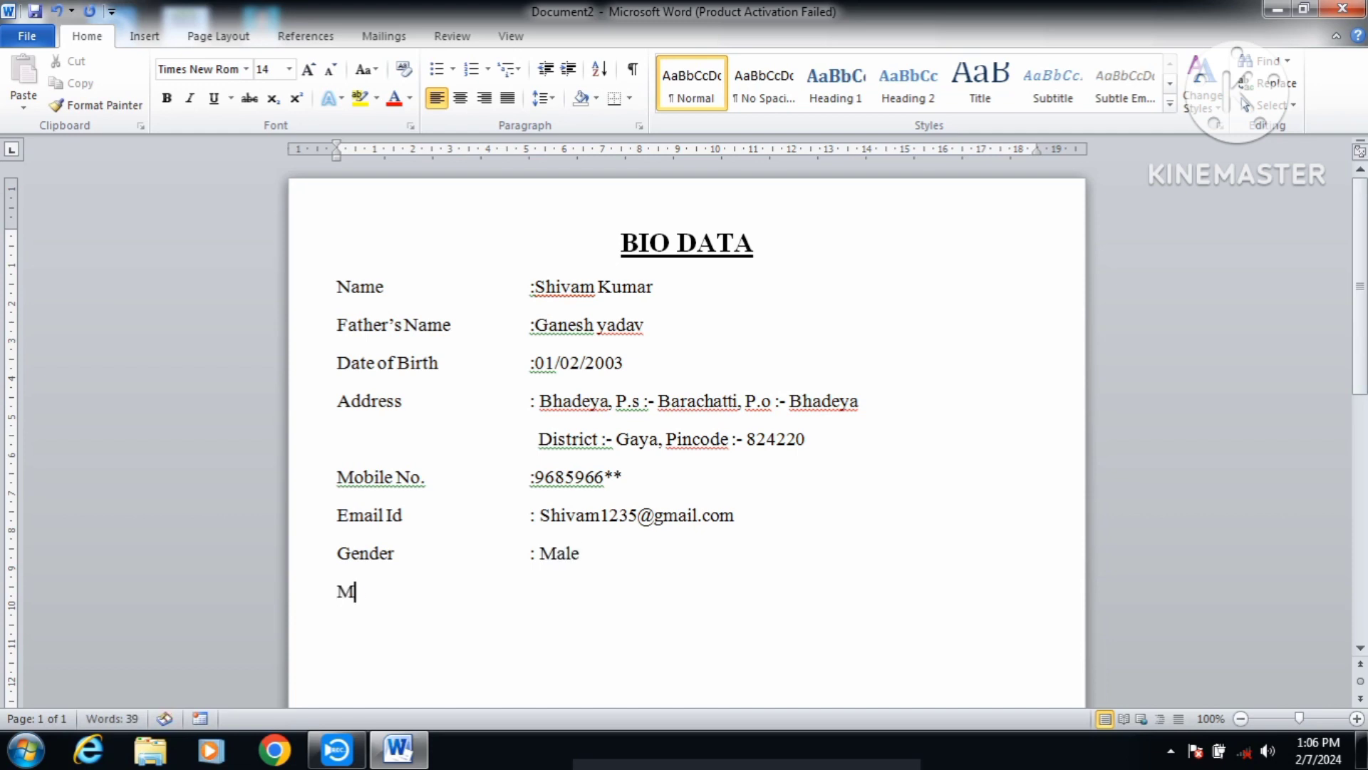
pyautogui.write('arital Status')
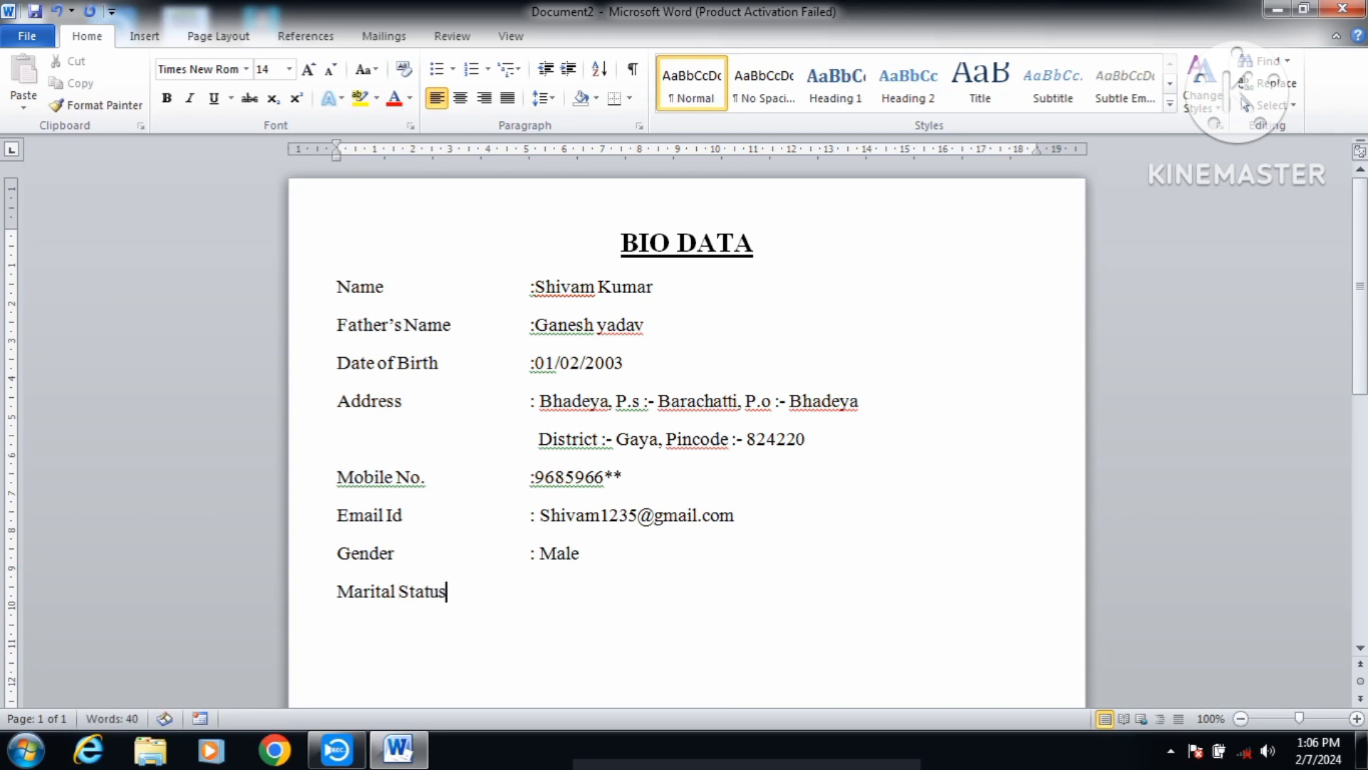
pyautogui.press('Tab')
pyautogui.press('Tab')
pyautogui.write(': Unm')
pyautogui.press('Return')
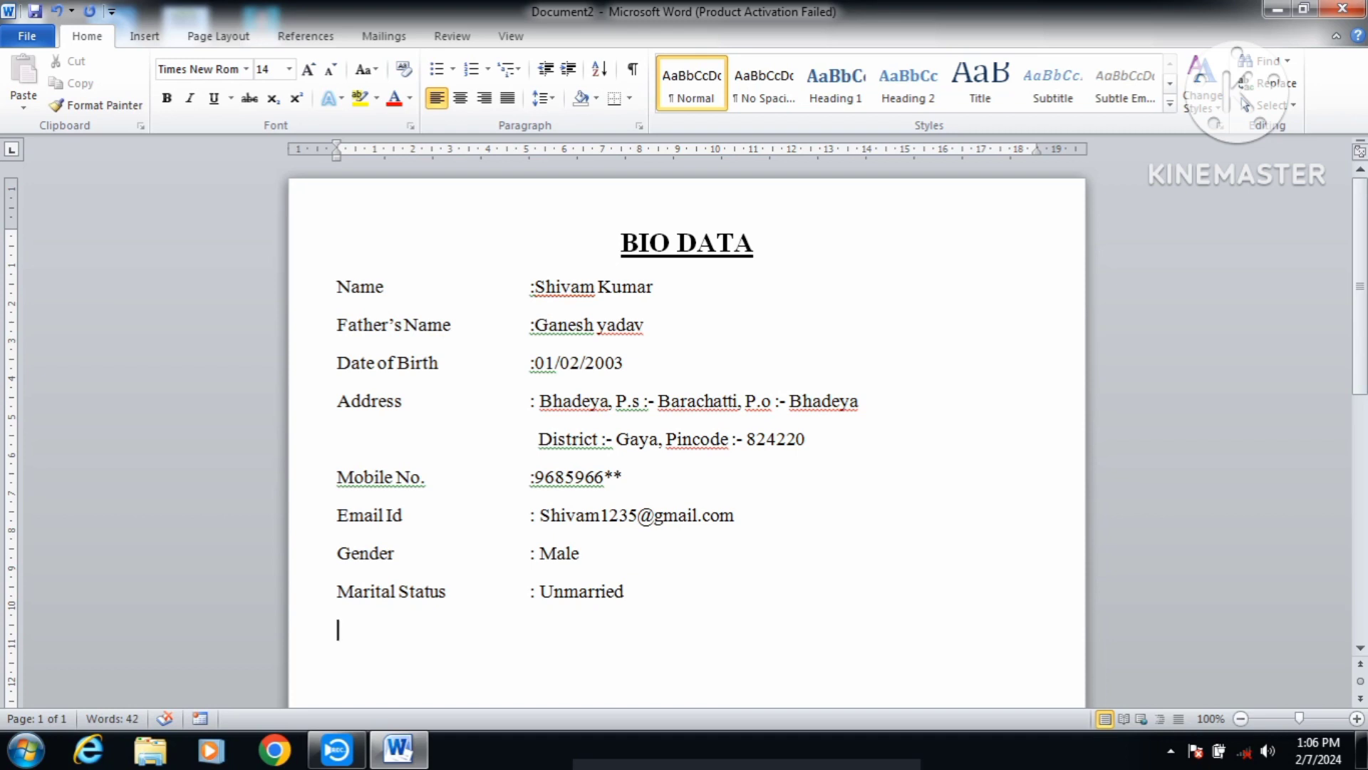
pyautogui.write('Category')
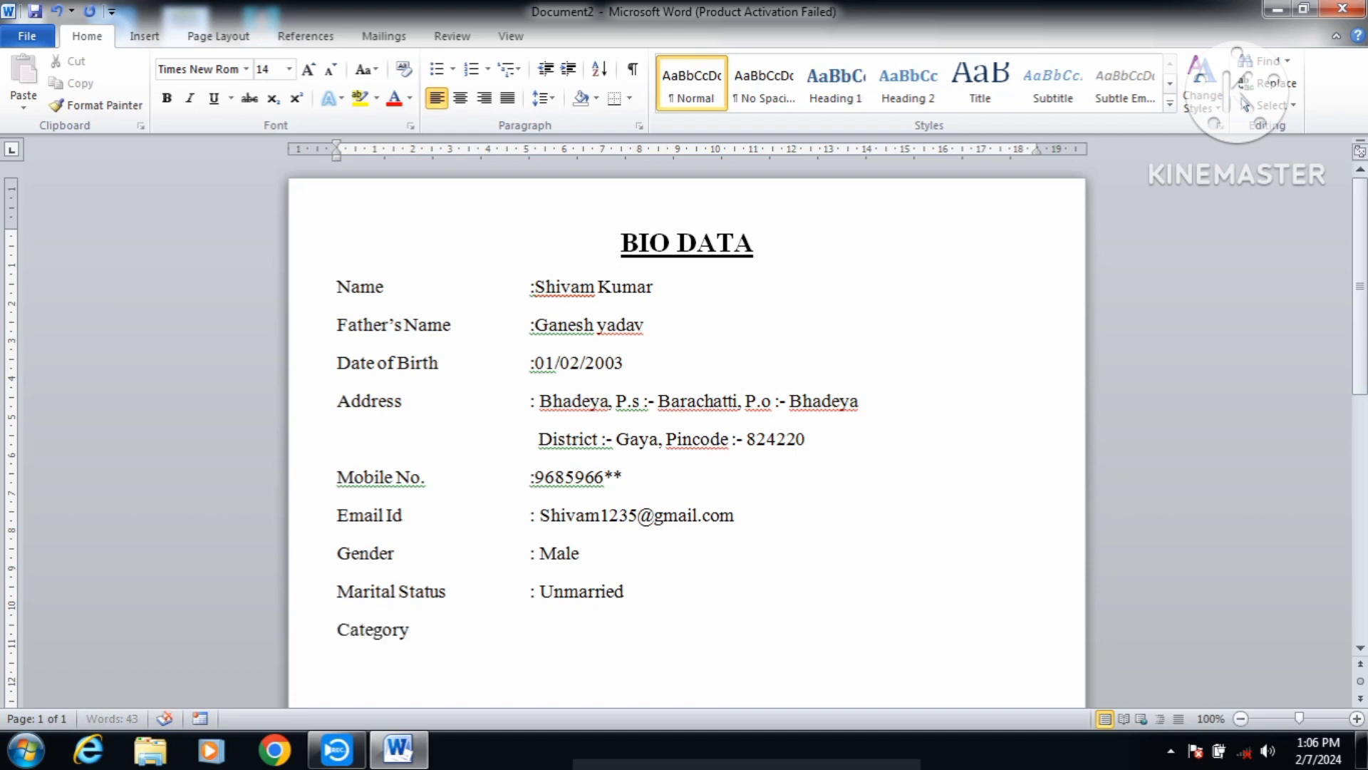
pyautogui.press('Tab')
pyautogui.press('Tab')
pyautogui.write(': General ')
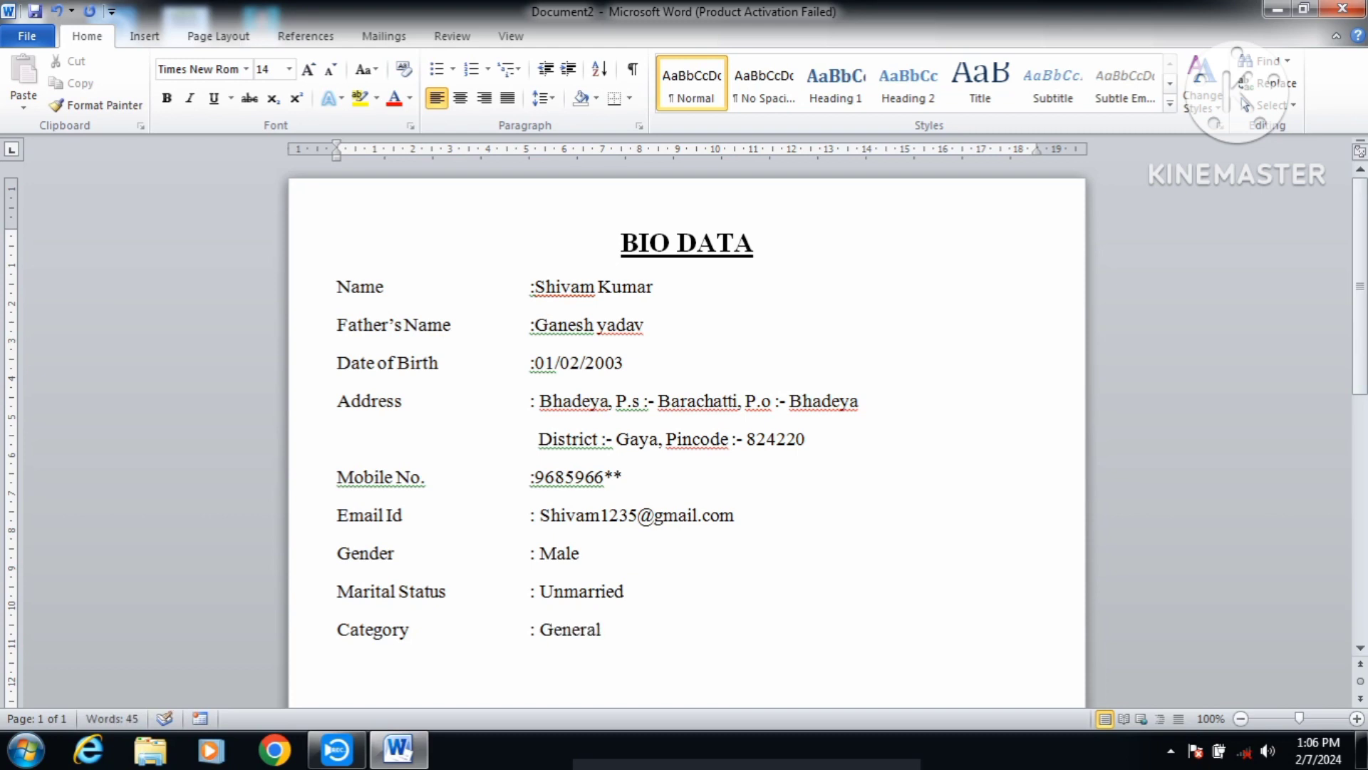
pyautogui.write('Religion\t: Hindu')
# Step: Add the Nationality : Indian and Language Known : English&Hindi rows with tab-aligned values
pyautogui.press('Return')
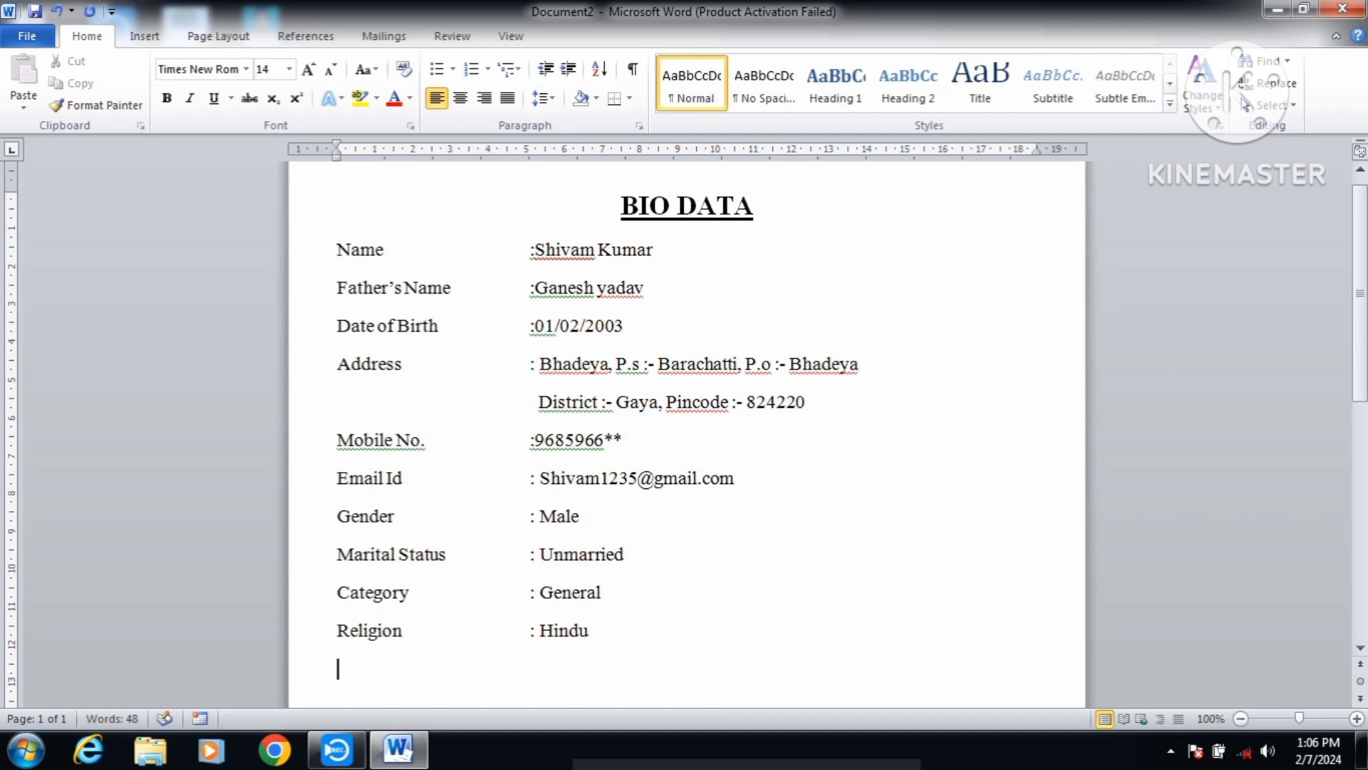
pyautogui.write('Nationali')
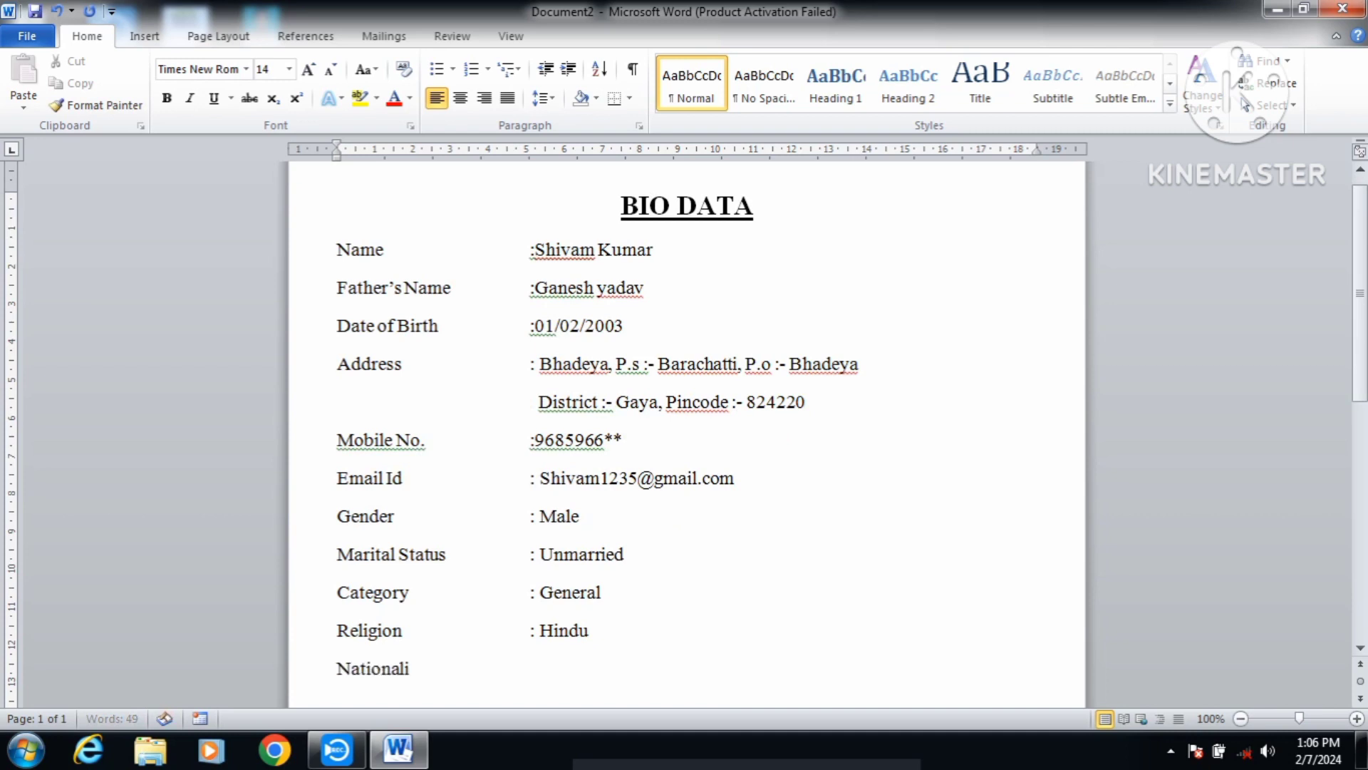
pyautogui.write('ty')
pyautogui.press('Tab')
pyautogui.press('Tab')
pyautogui.press('Tab')
pyautogui.write(': Indian')
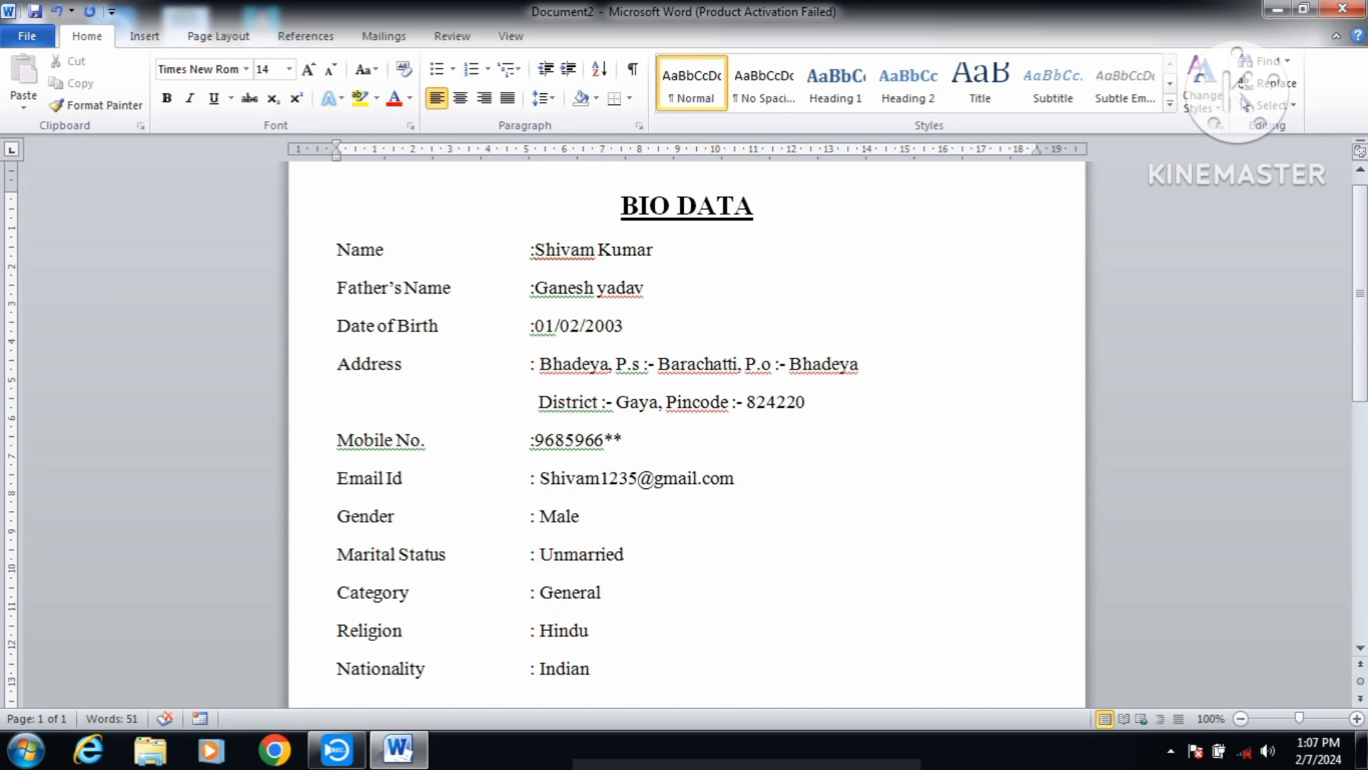
pyautogui.press('Return')
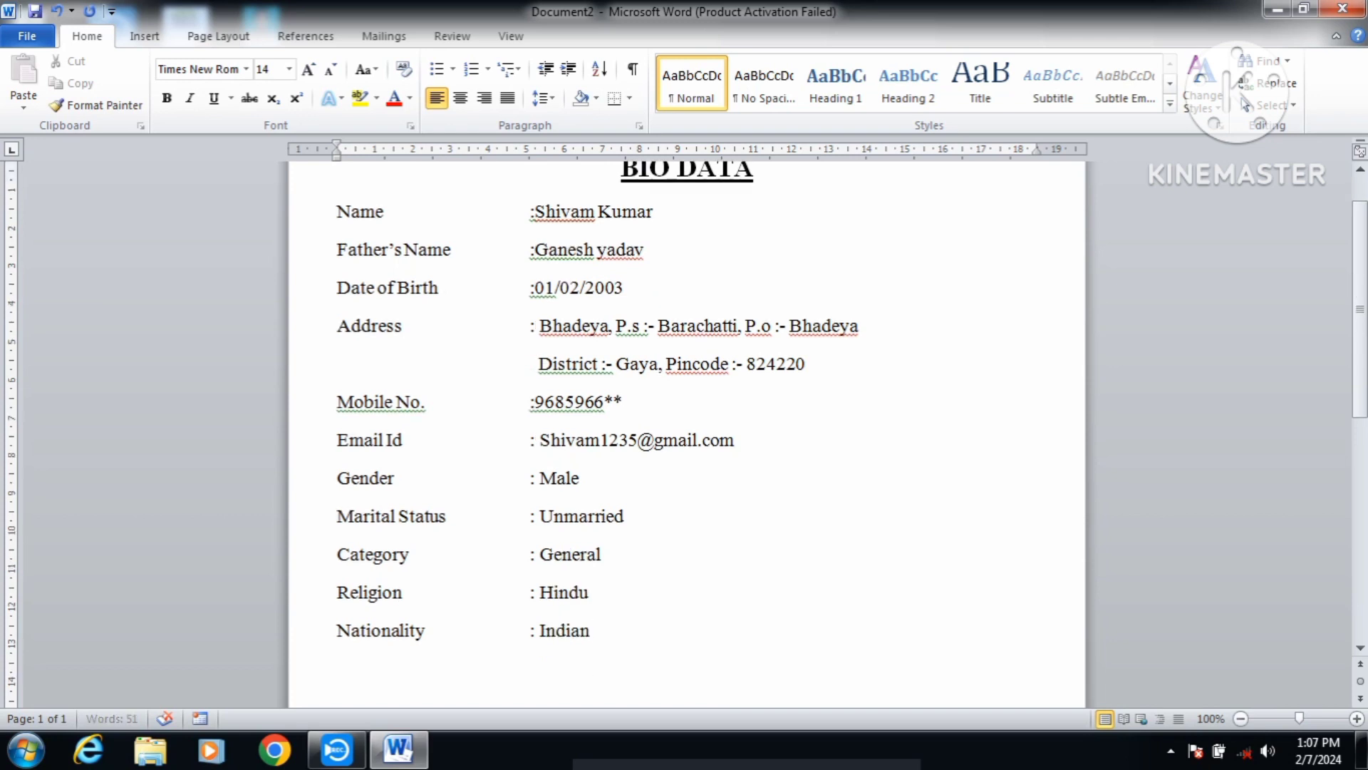
pyautogui.write('Language Known')
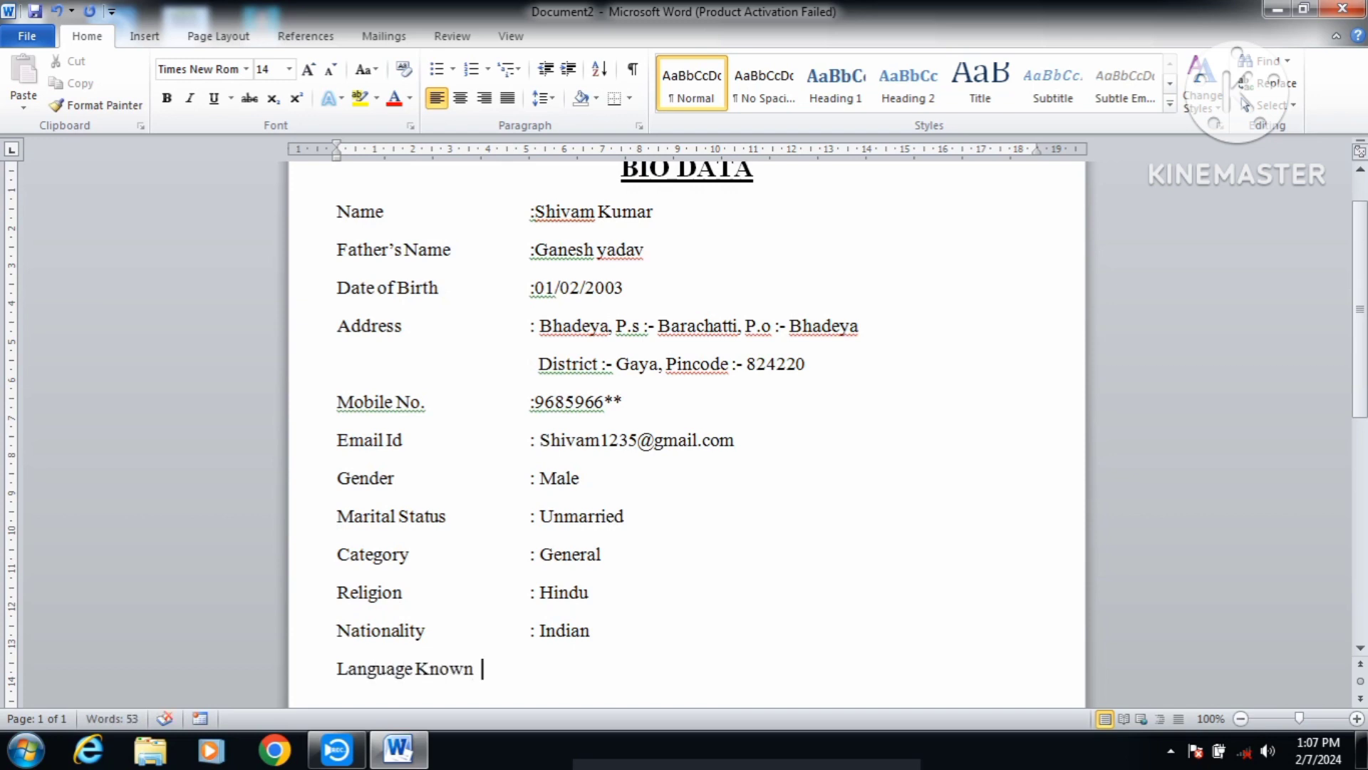
pyautogui.press('Tab')
pyautogui.write(': Englis')
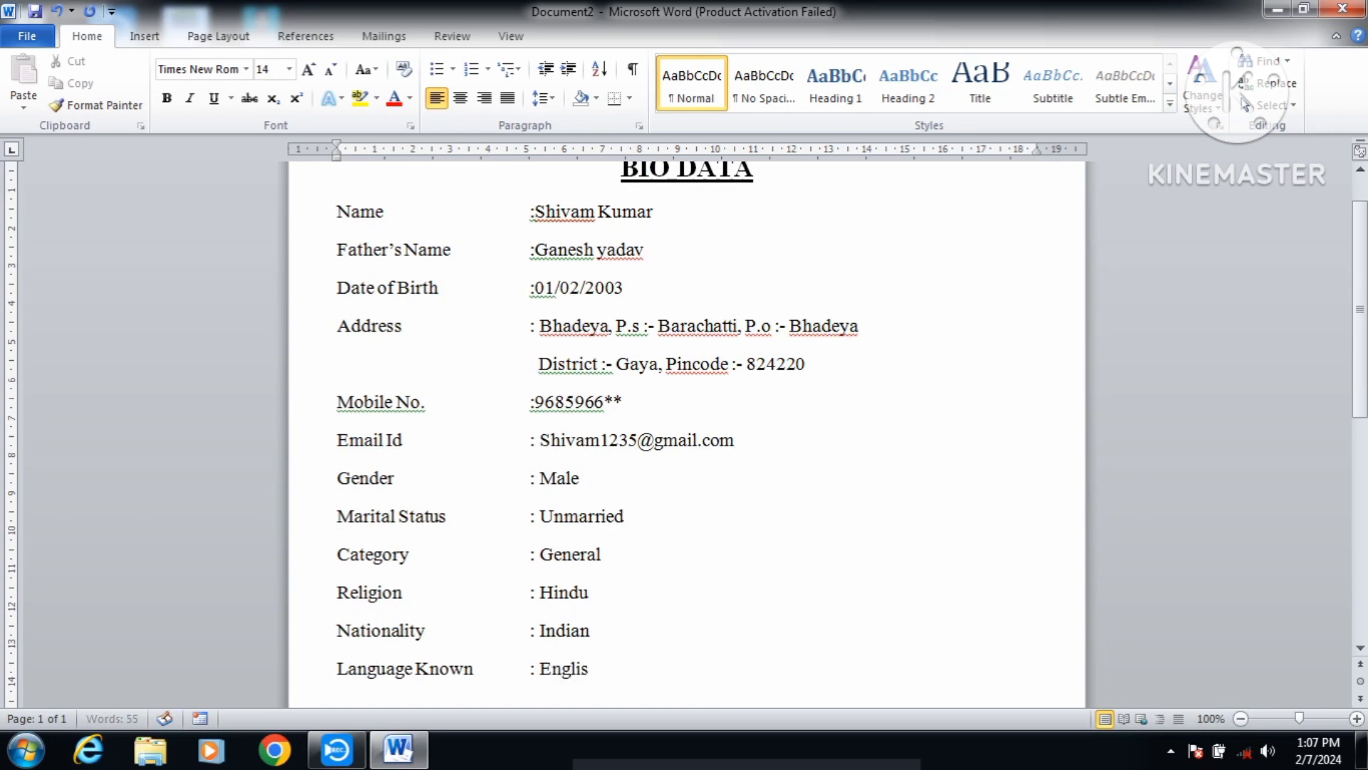
pyautogui.write('h')
pyautogui.write('&Hind')
pyautogui.write('i')
# Step: Type the 'Education Qualification' heading on a new line, correcting the typo
pyautogui.press('Return')
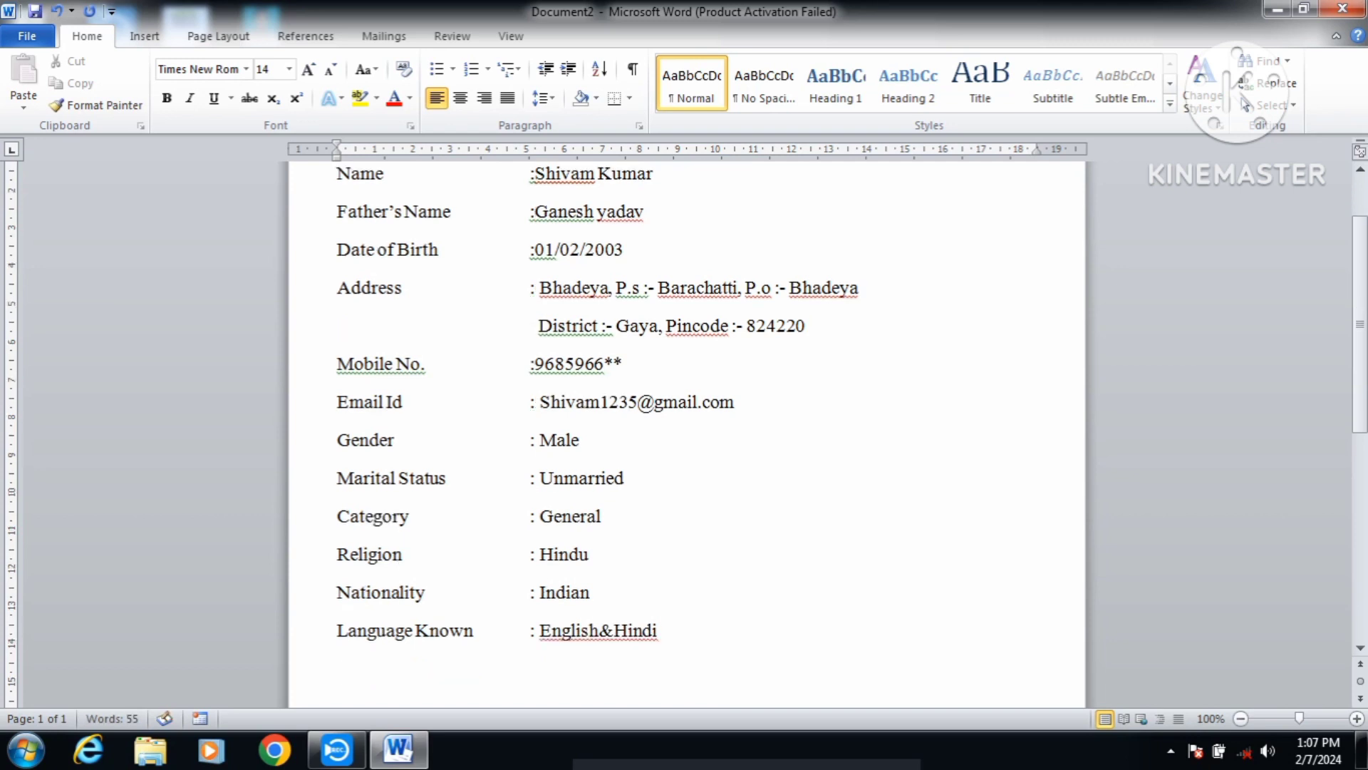
pyautogui.write('Education')
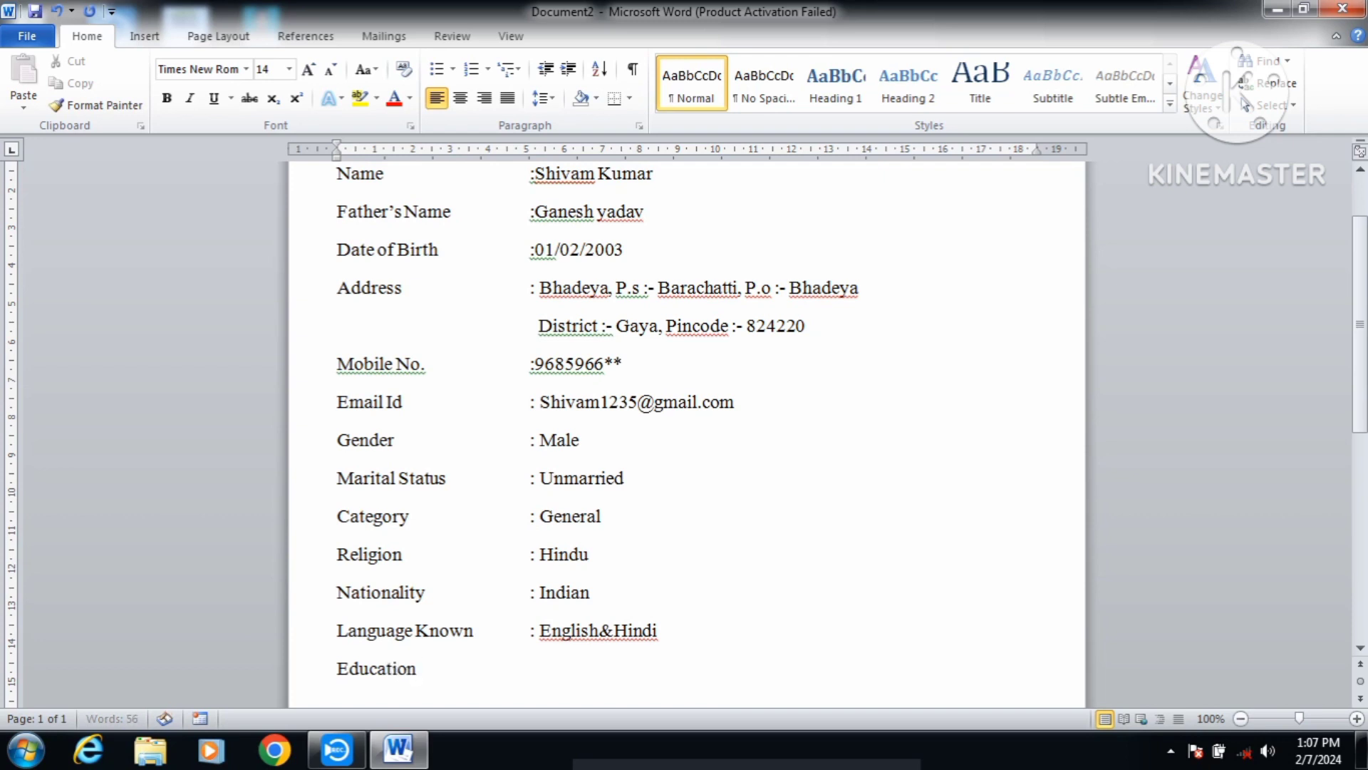
pyautogui.press('Tab')
pyautogui.write('Qualificatin')
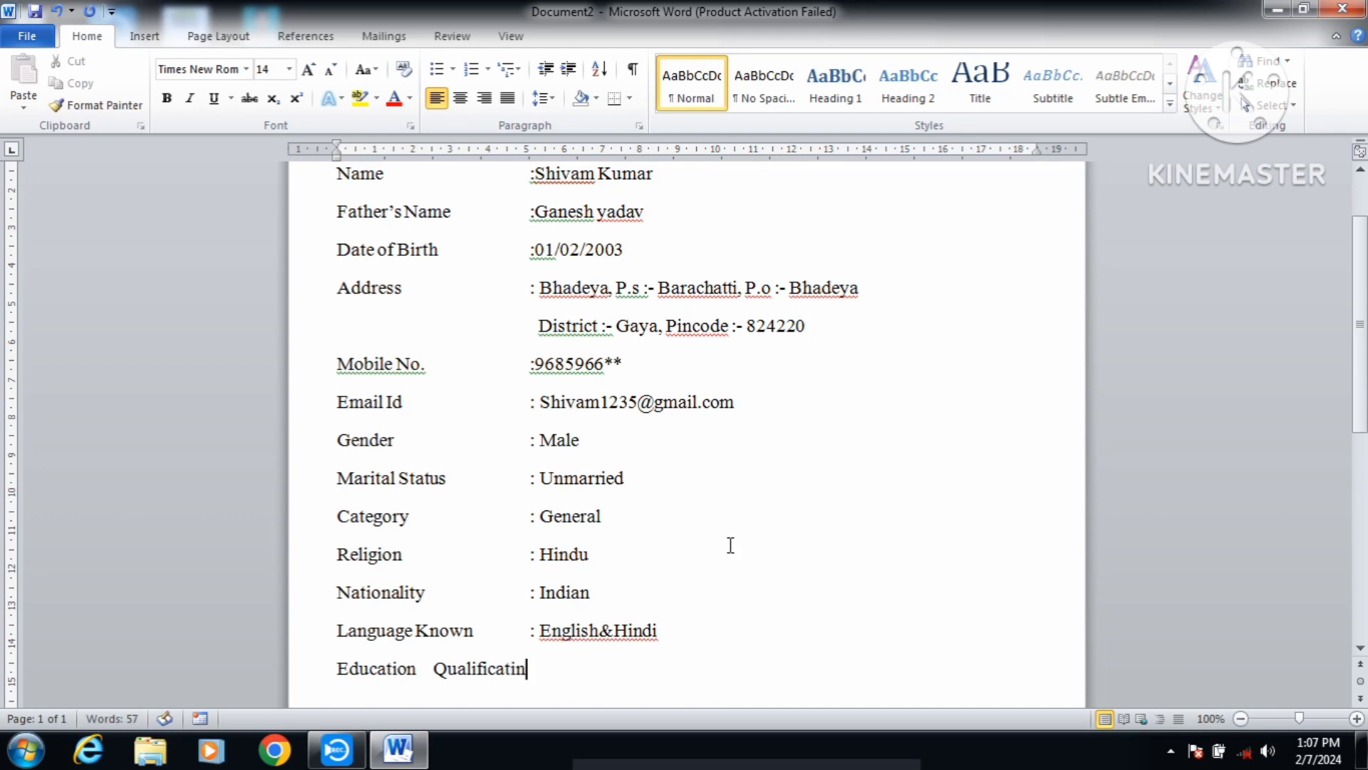
pyautogui.press('BackSpace')
pyautogui.write('on')
# Step: Insert a 5-column, 4-row table on a new line below the heading
pyautogui.press('Return')
pyautogui.click(144, 36)
pyautogui.click(158, 103)
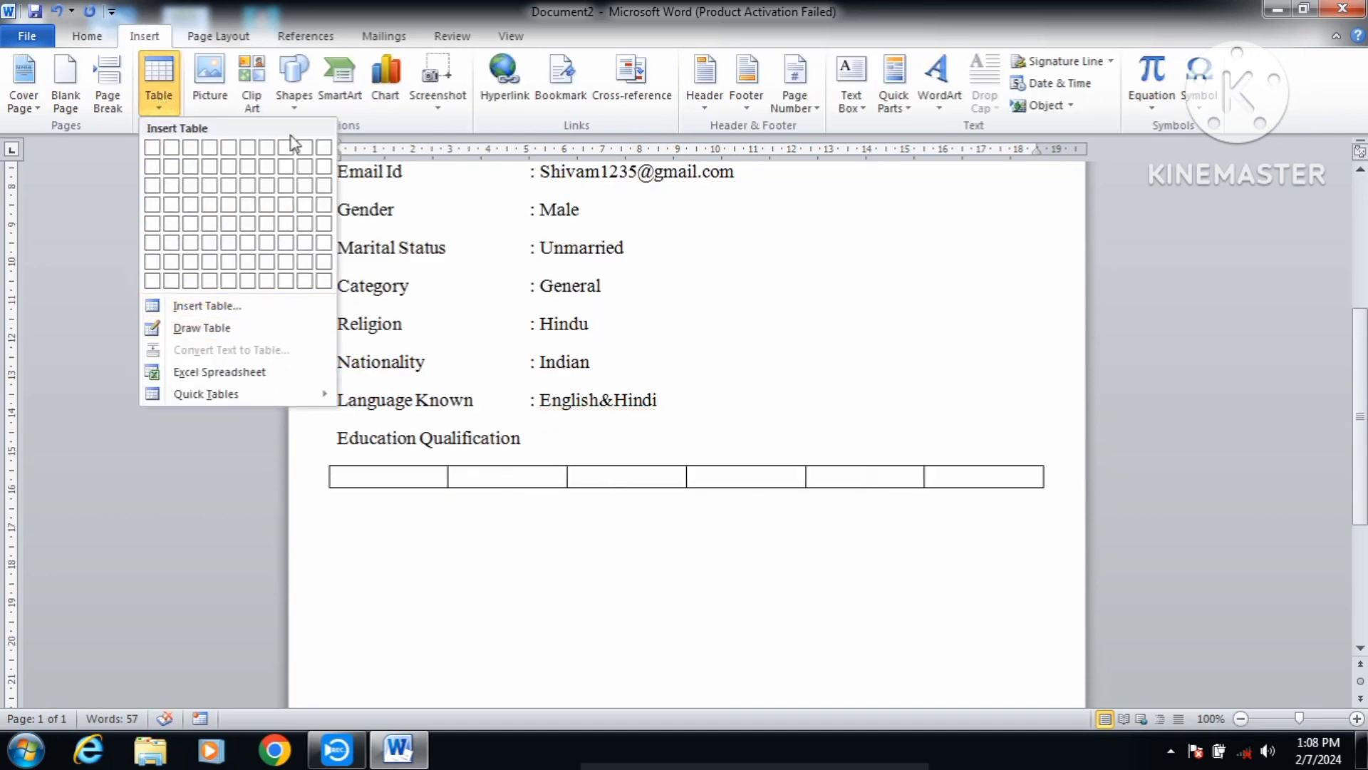
pyautogui.click(253, 305)
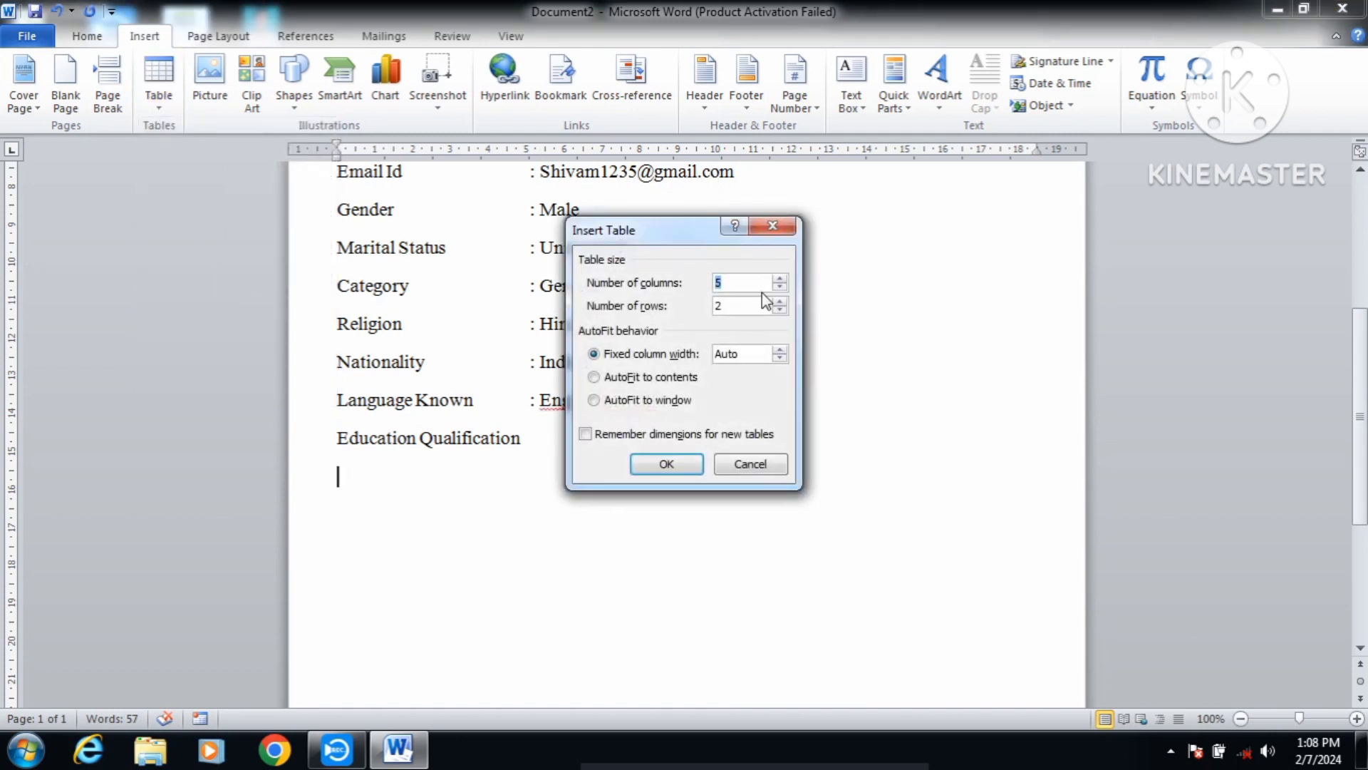
pyautogui.click(730, 286)
pyautogui.moveTo(728, 307); pyautogui.dragTo(713, 315)
pyautogui.write('4')
pyautogui.press('Return')
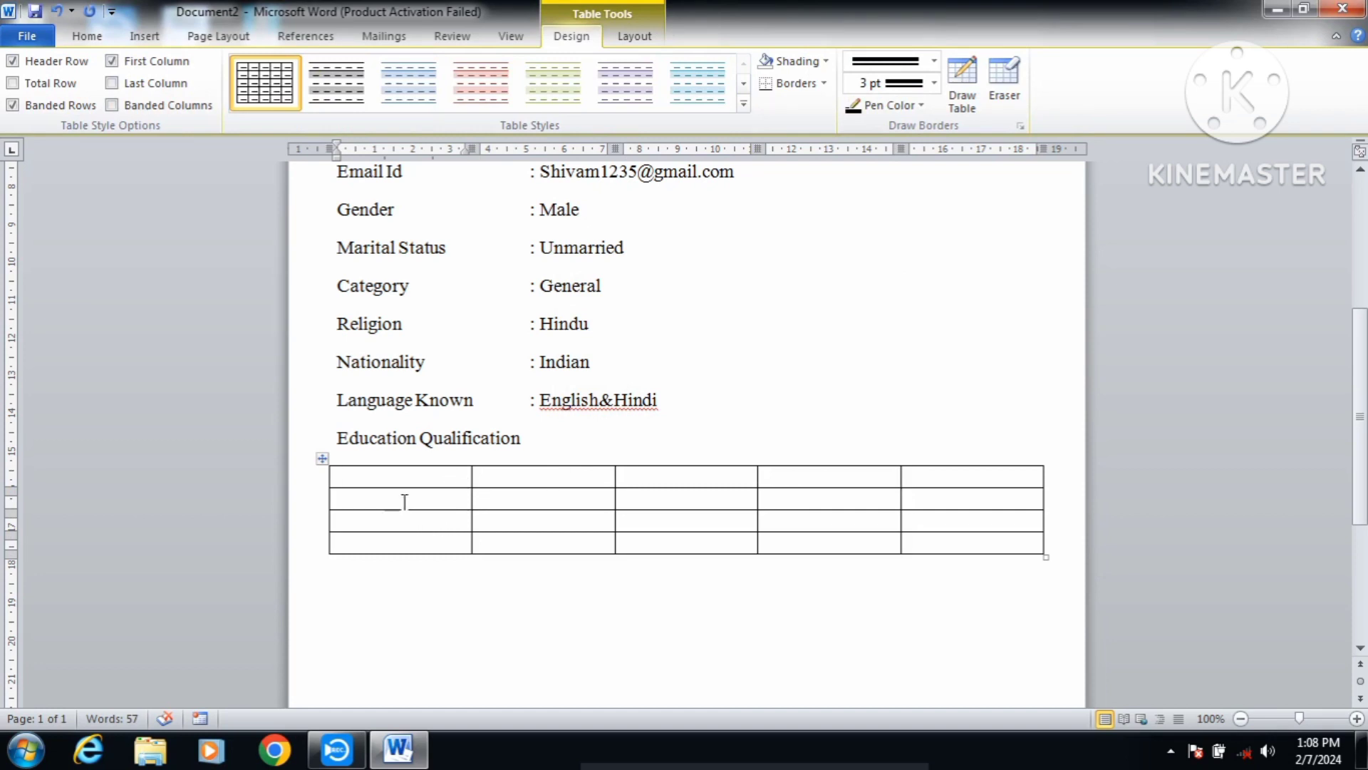
pyautogui.scroll(-1, 557, 535)
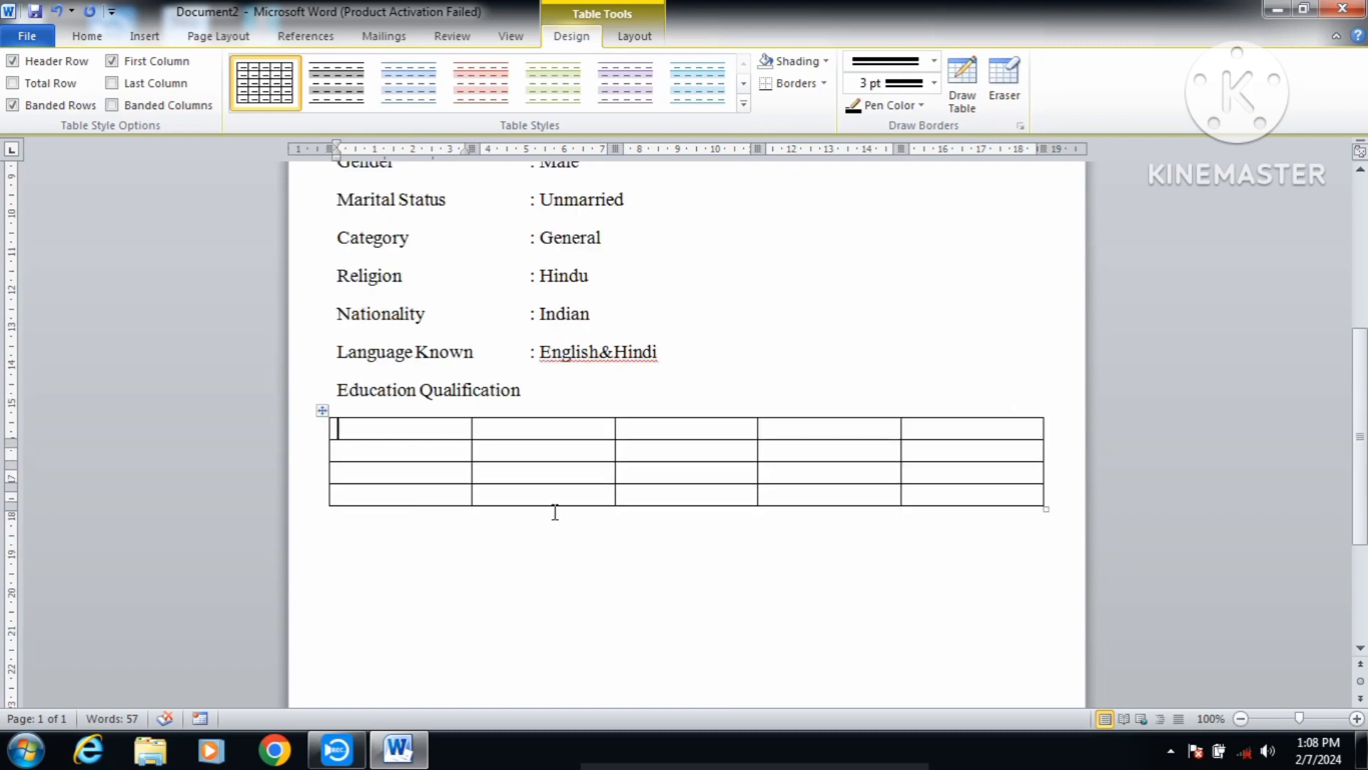
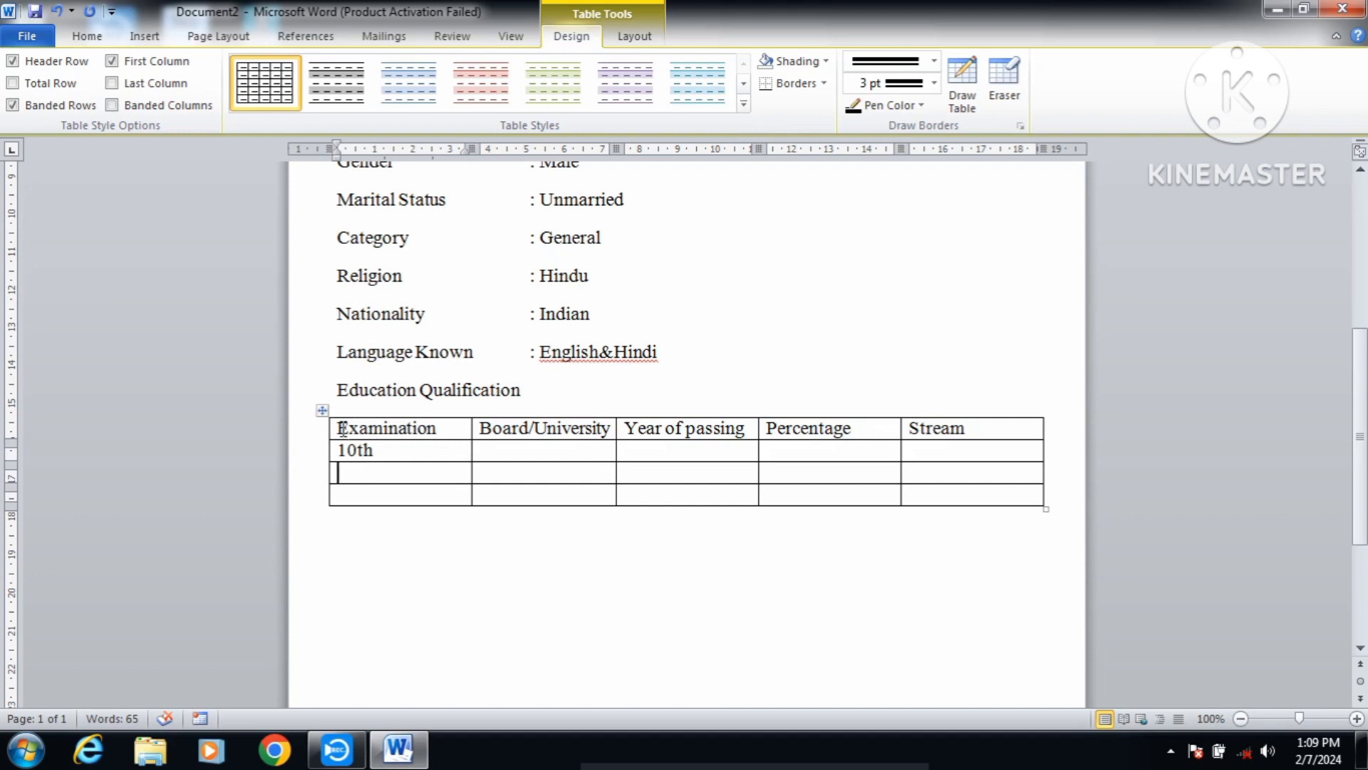
# Step: Centre the text in every cell of the education table
pyautogui.click(323, 410)
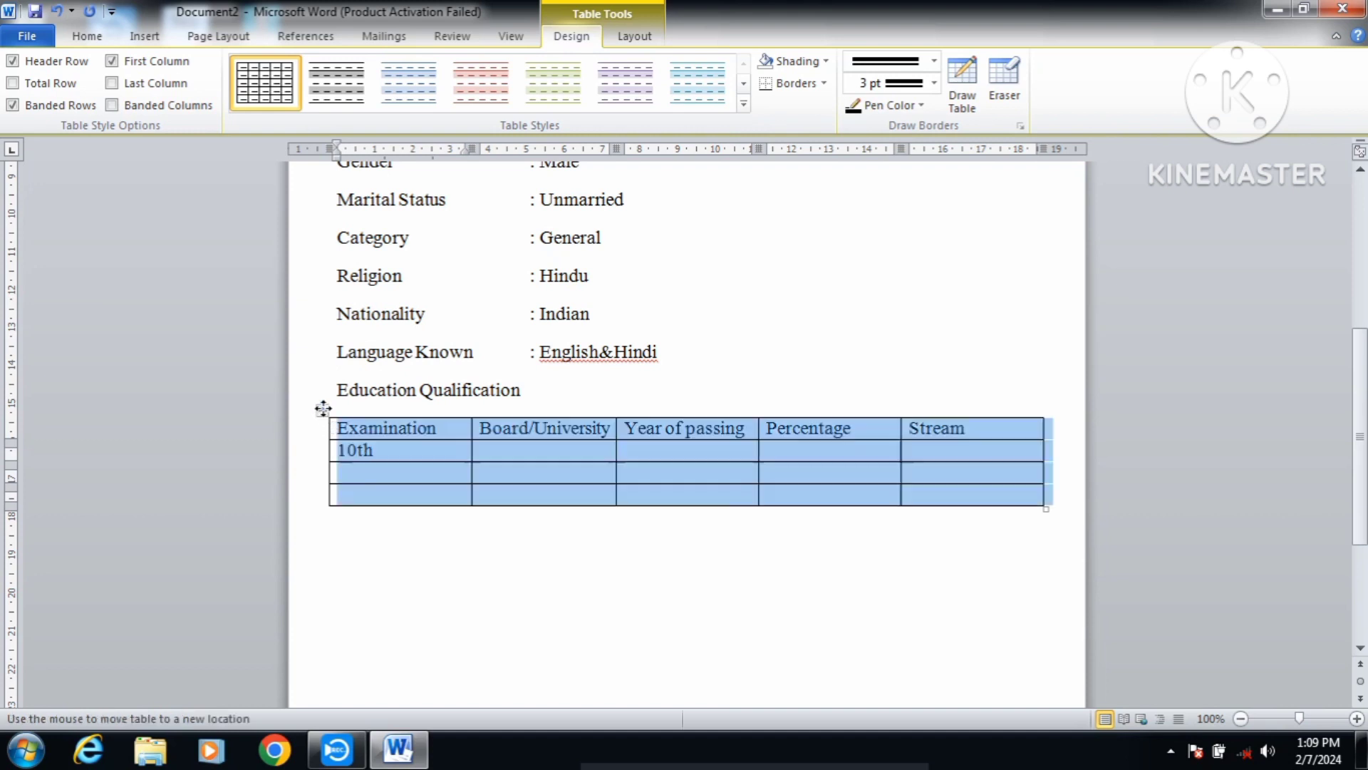
pyautogui.click(633, 37)
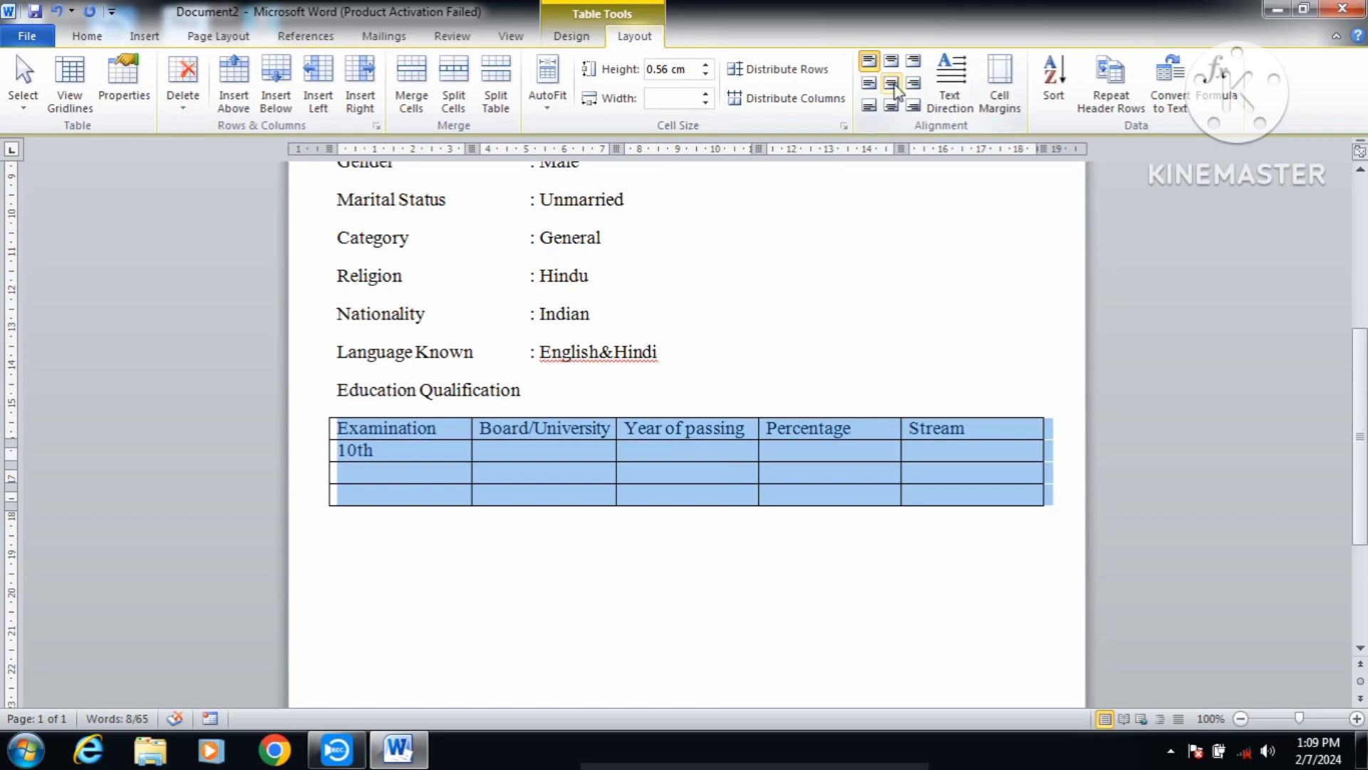
pyautogui.click(892, 86)
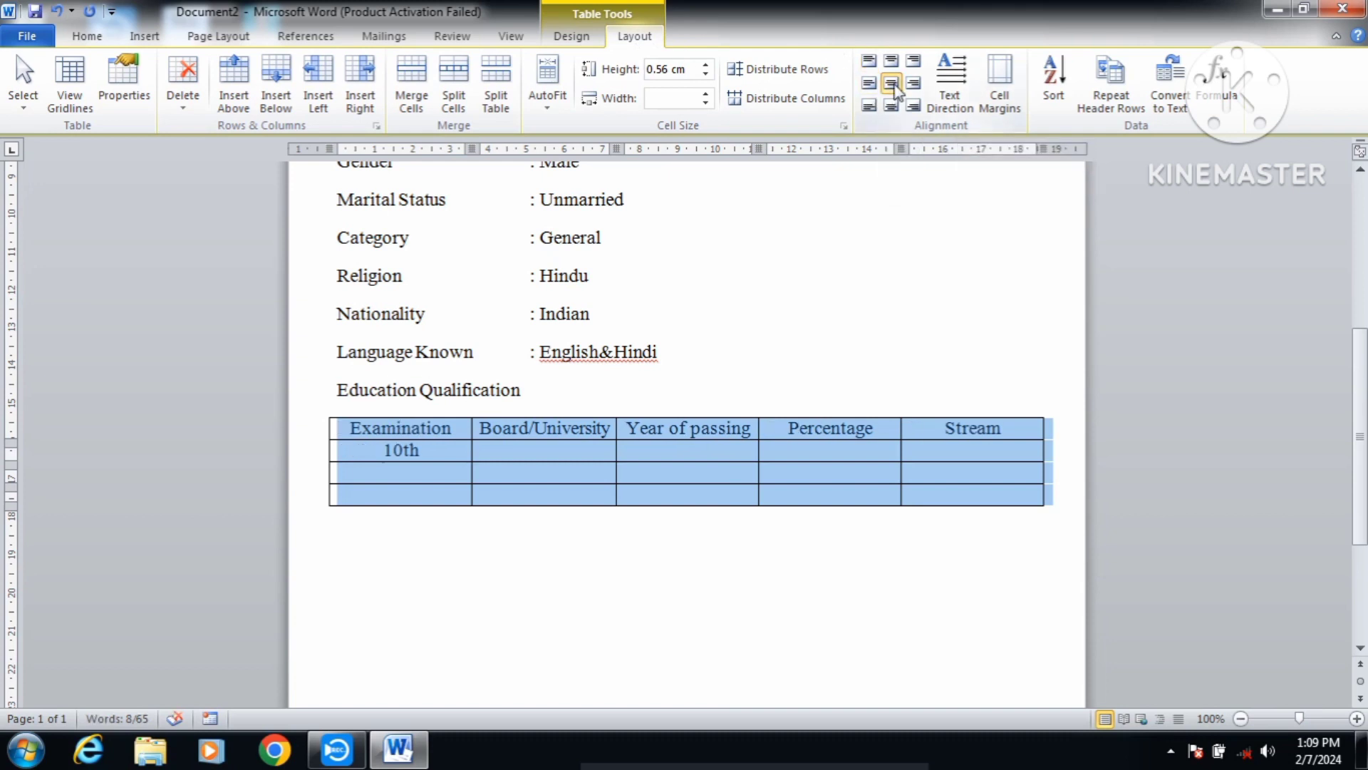
# Step: Make the 'th' of 10th superscript
pyautogui.click(434, 447)
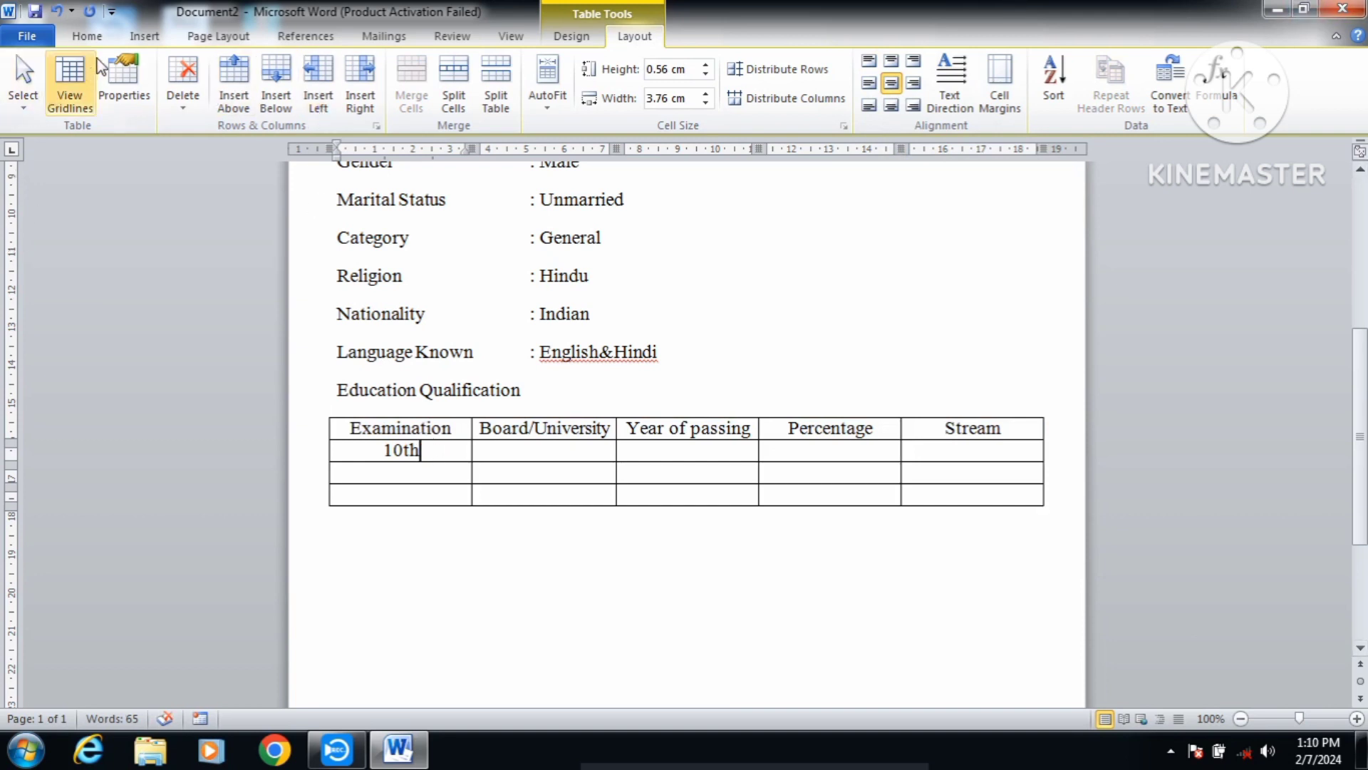
pyautogui.click(99, 36)
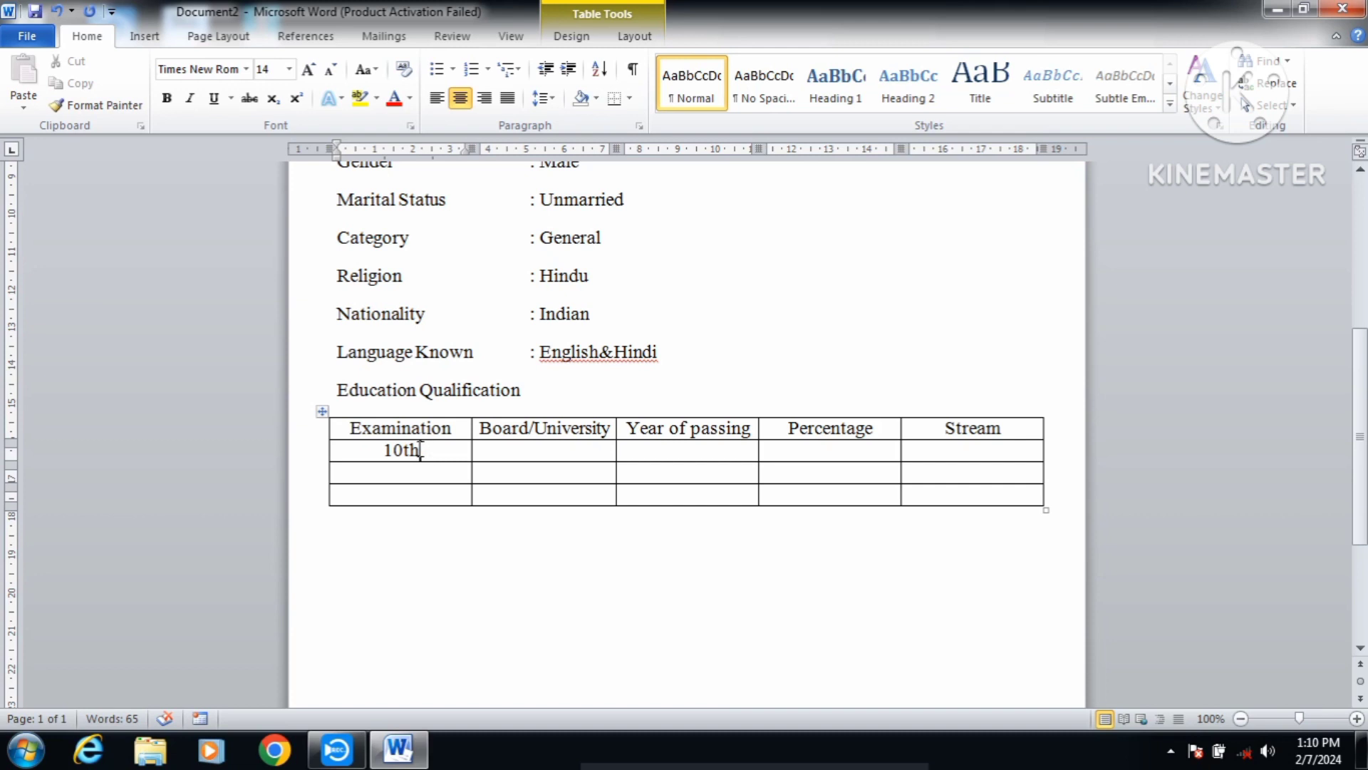
pyautogui.moveTo(420, 449); pyautogui.dragTo(419, 449)
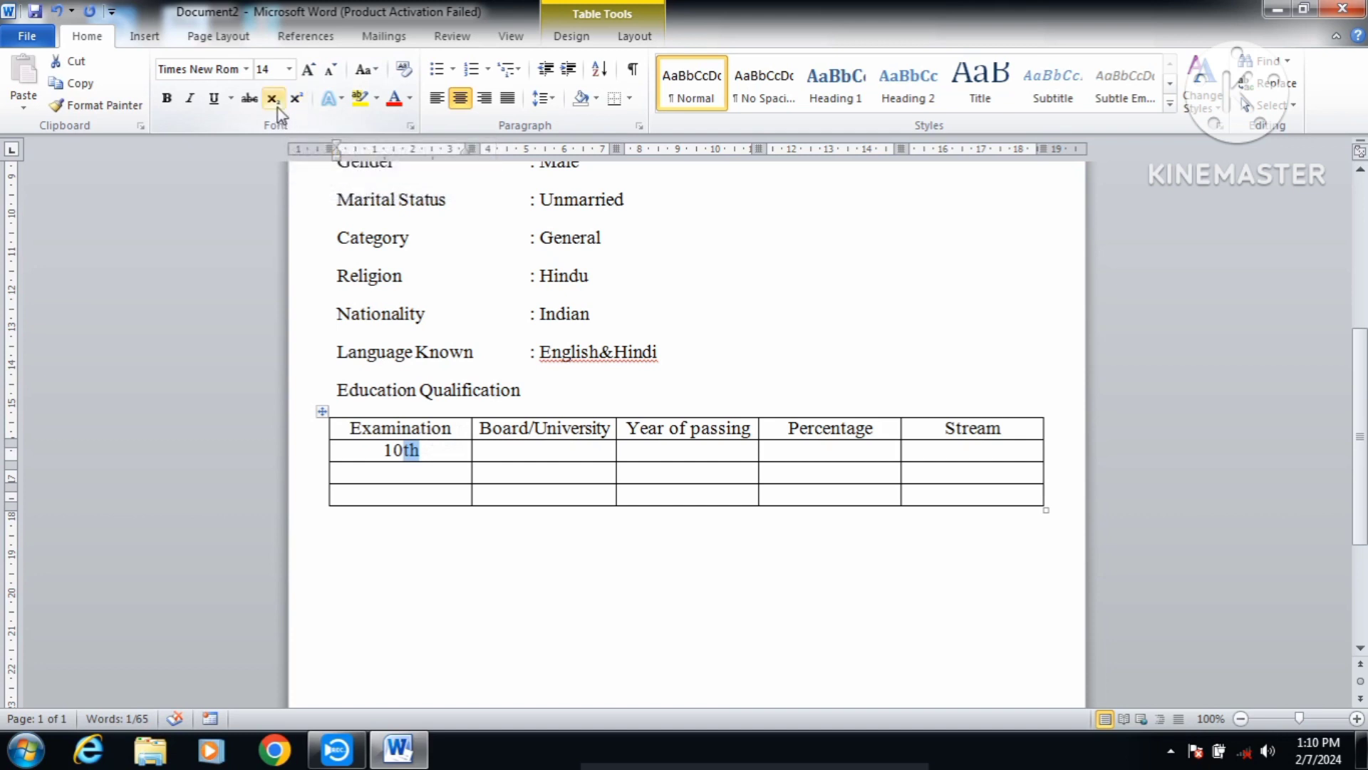
pyautogui.click(301, 100)
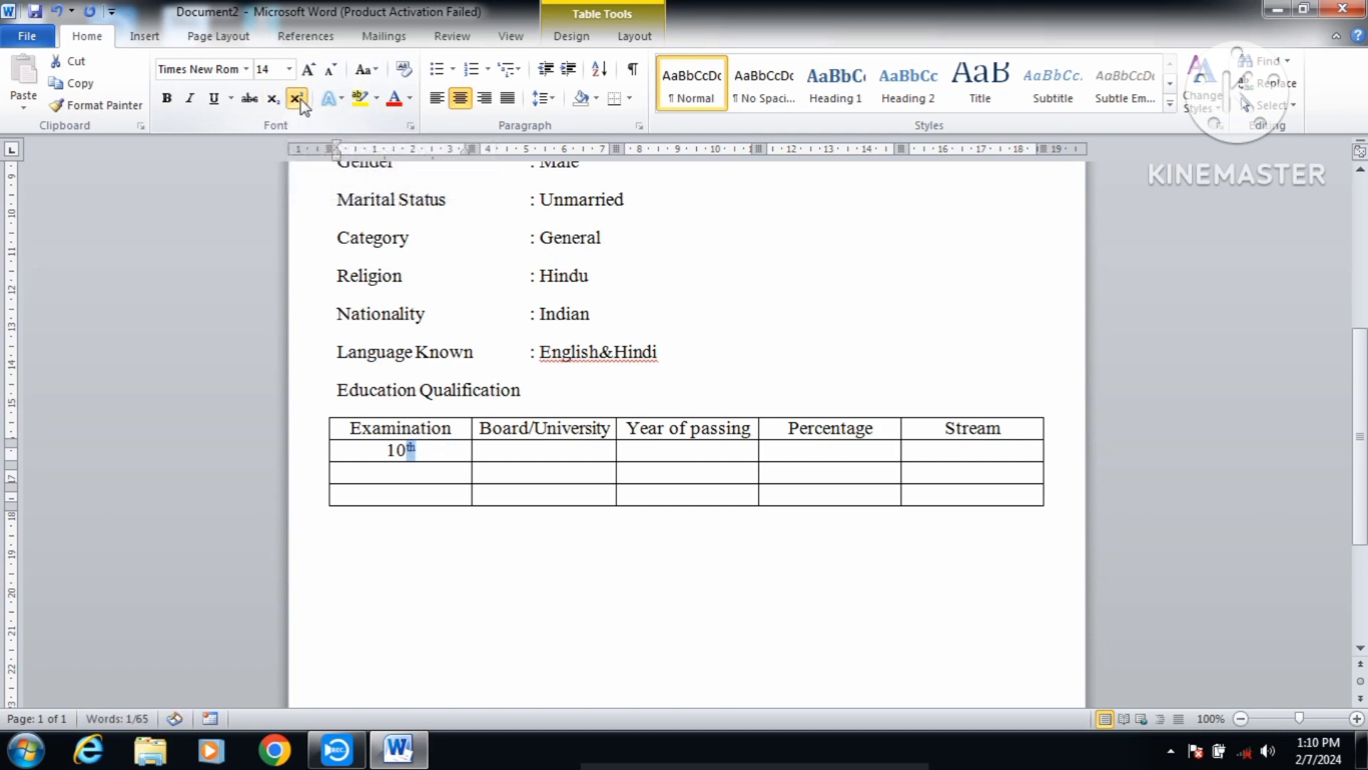
pyautogui.click(544, 452)
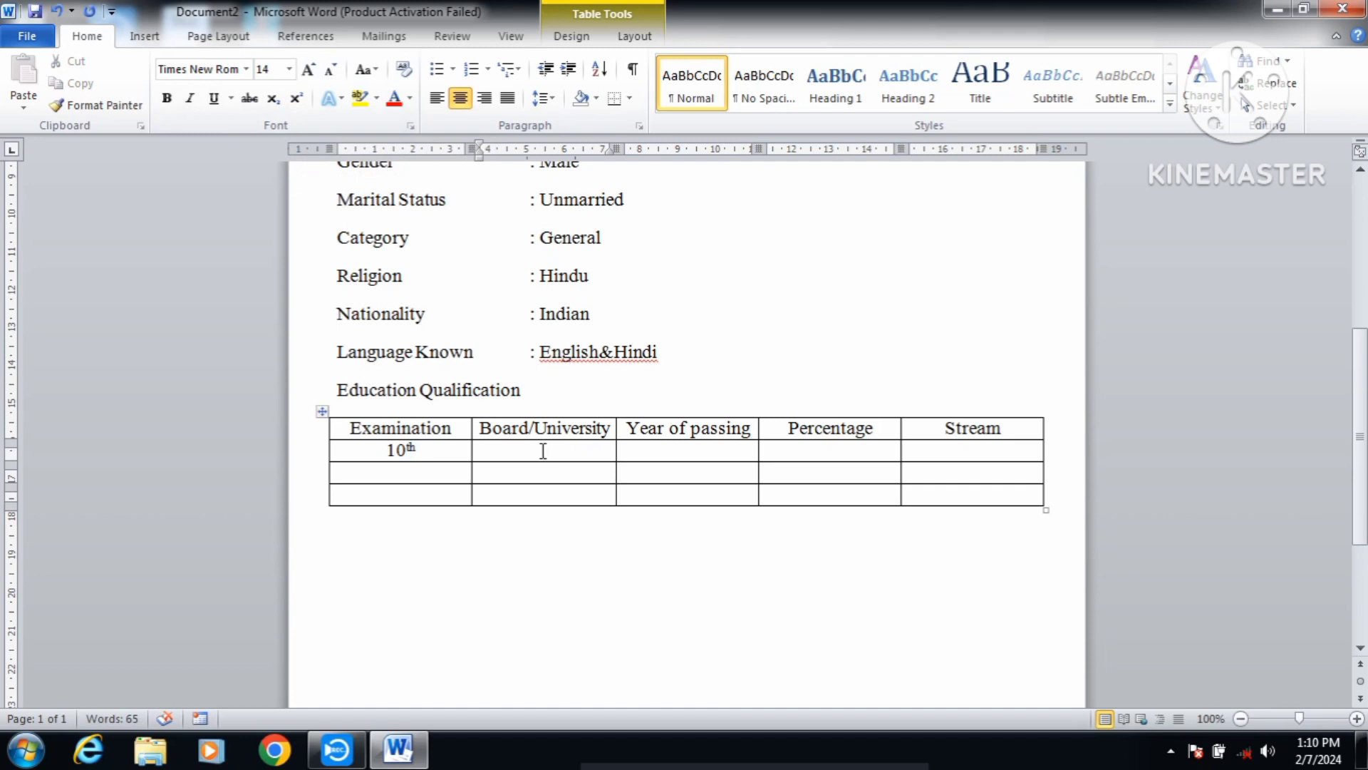
# Step: Fill the 10th row with BSEB, 2019 and 69, leaving Stream empty
pyautogui.write('BSEB')
pyautogui.press('Tab')
pyautogui.write('2019')
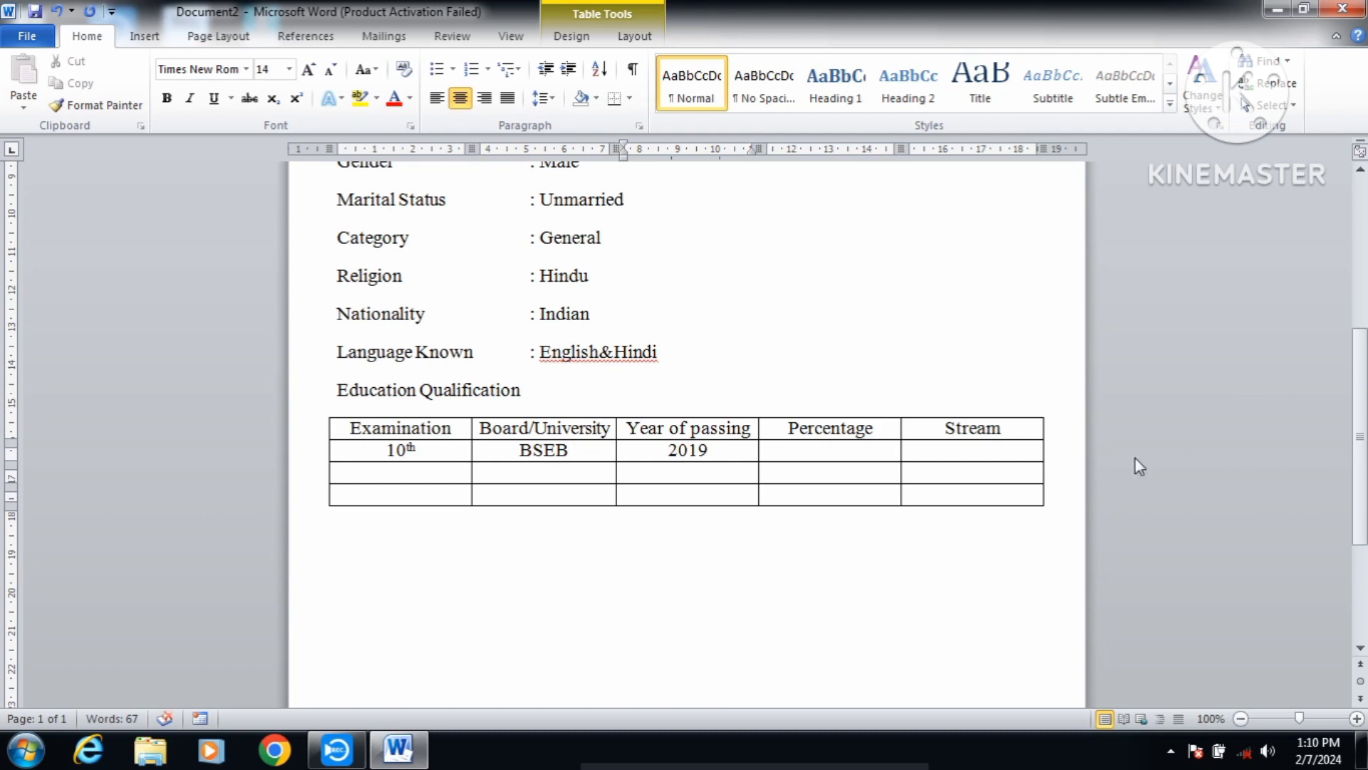
pyautogui.click(876, 458)
pyautogui.write('69')
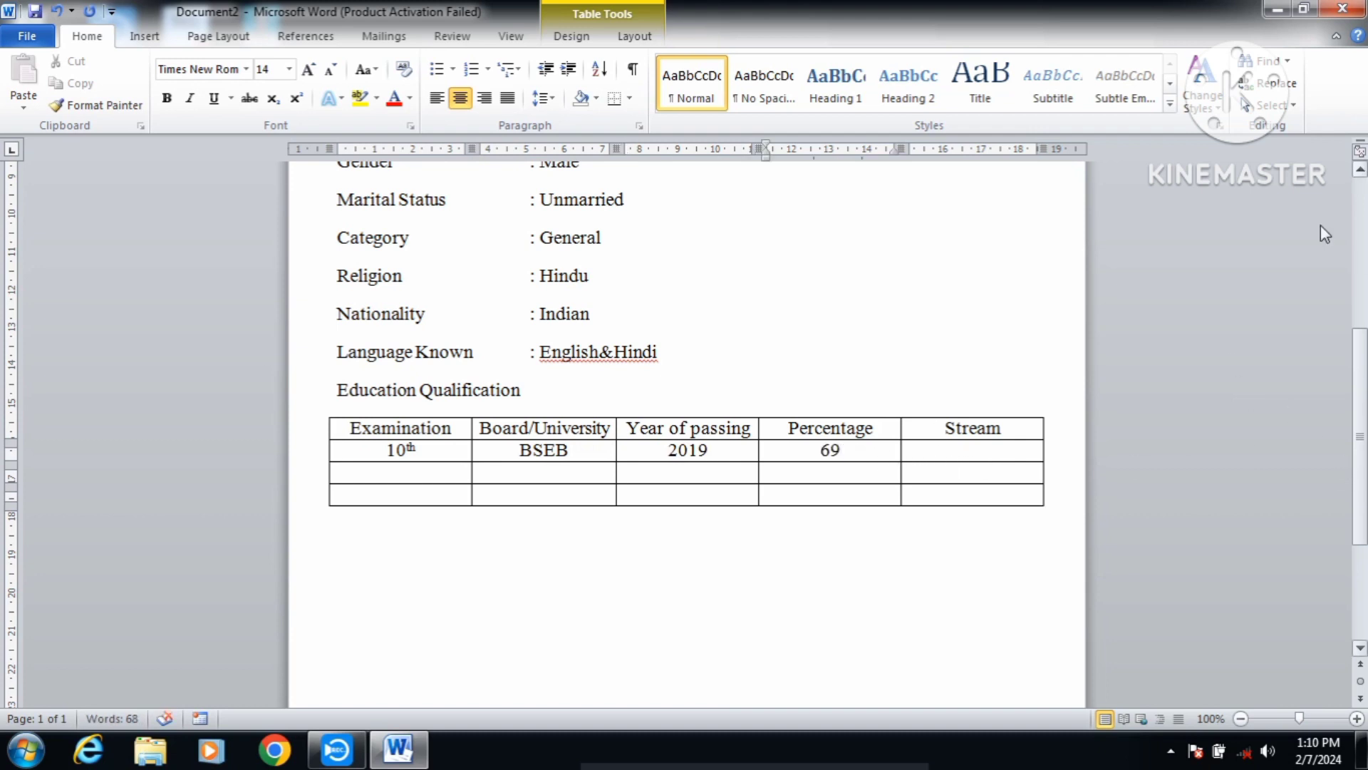
pyautogui.click(980, 451)
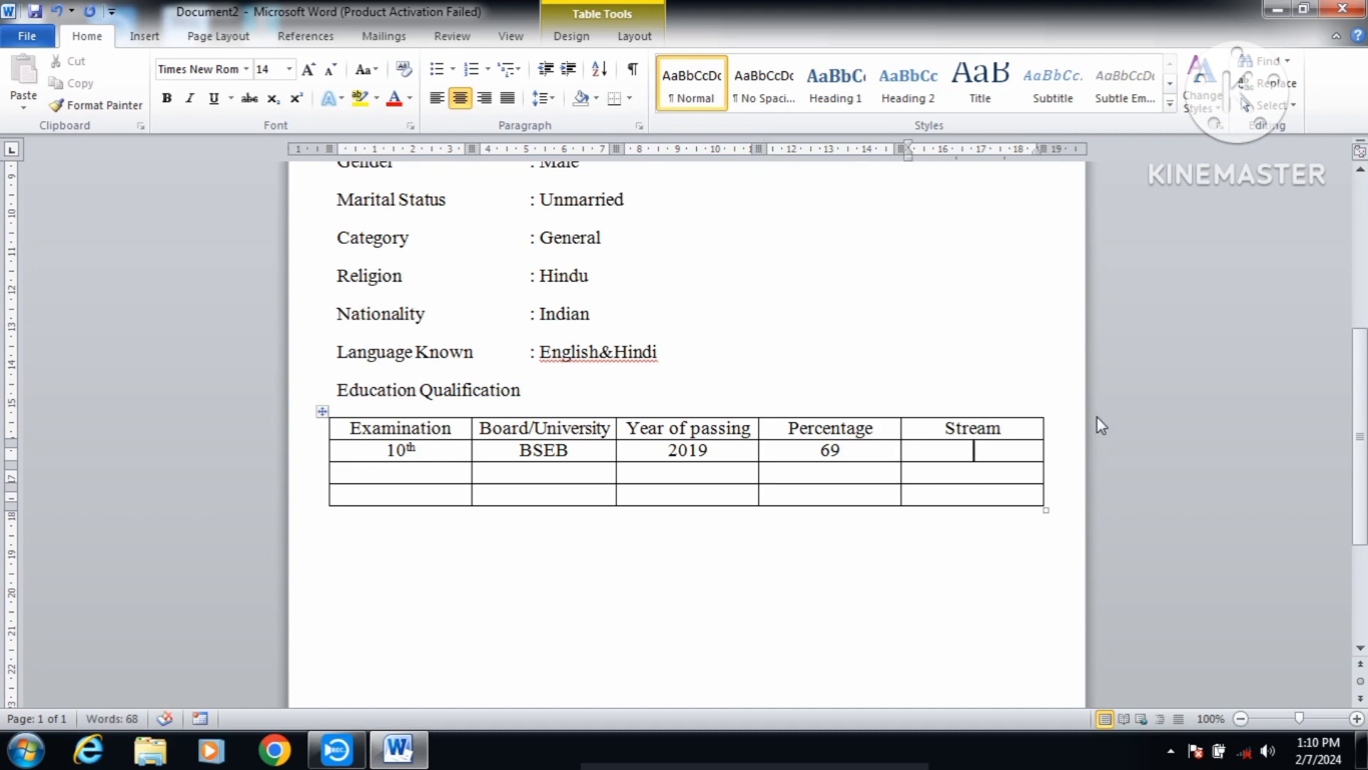
pyautogui.write('Geeral')
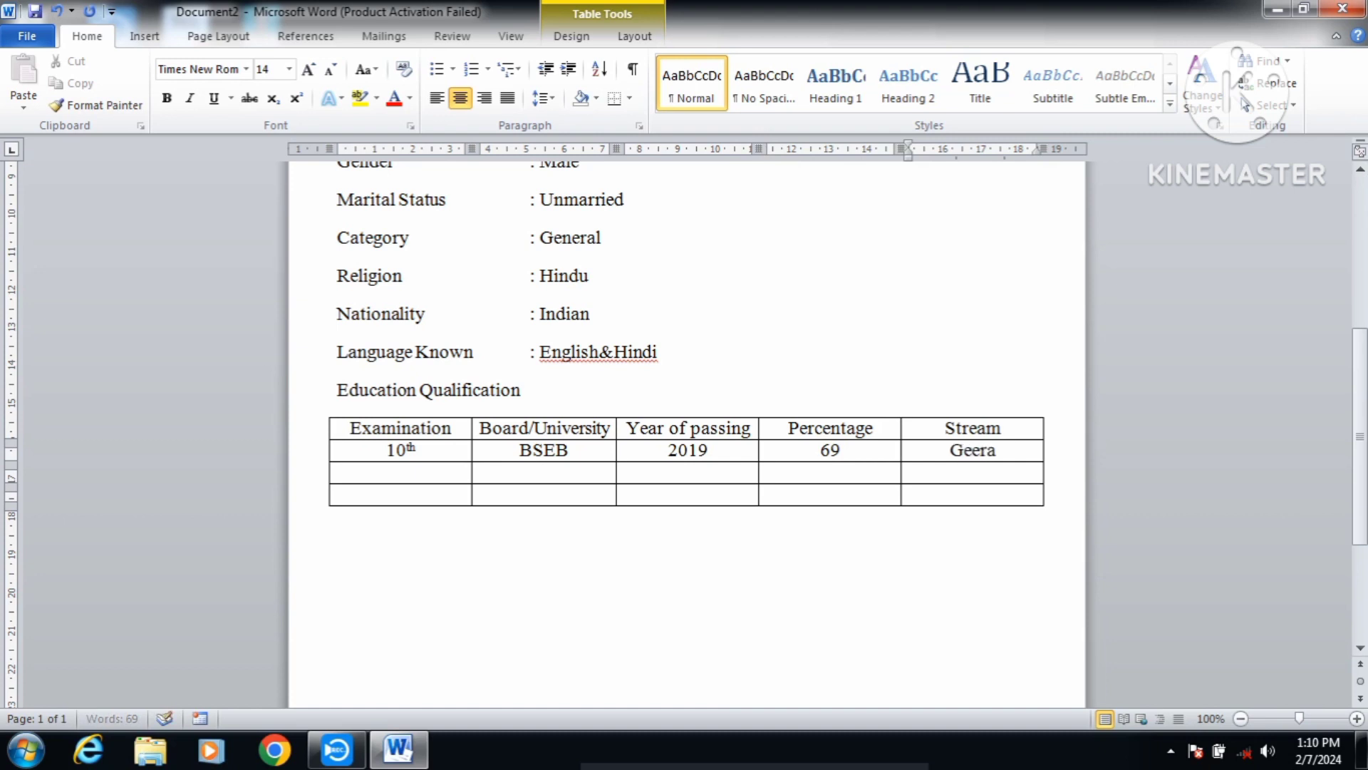
pyautogui.press('BackSpace')
pyautogui.press('BackSpace')
pyautogui.press('BackSpace')
pyautogui.press('BackSpace')
pyautogui.press('BackSpace')
pyautogui.press('BackSpace')
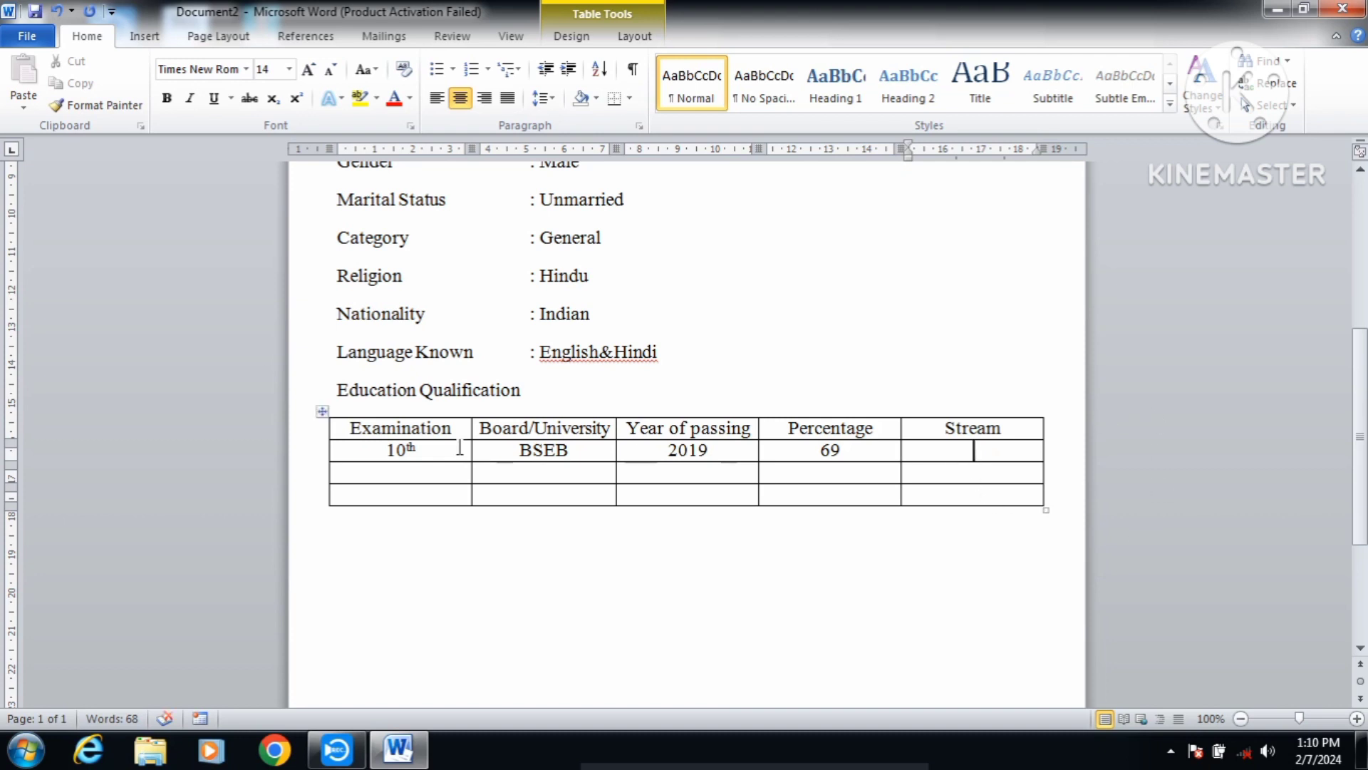
# Step: Fill the third row with I.SC, BSEB, 2021, 75 and science, and begin B.SC below
pyautogui.click(414, 473)
pyautogui.write('I.SC')
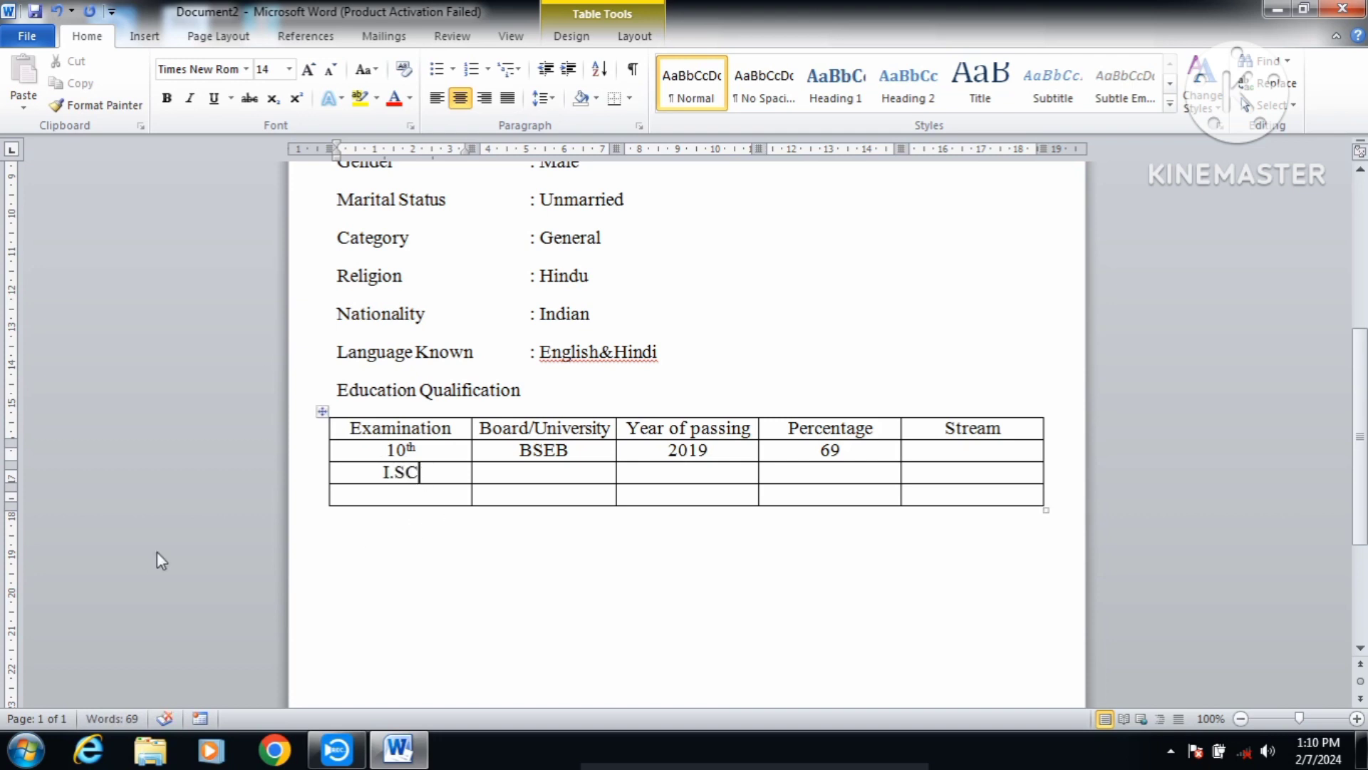
pyautogui.click(570, 467)
pyautogui.write('BSEB')
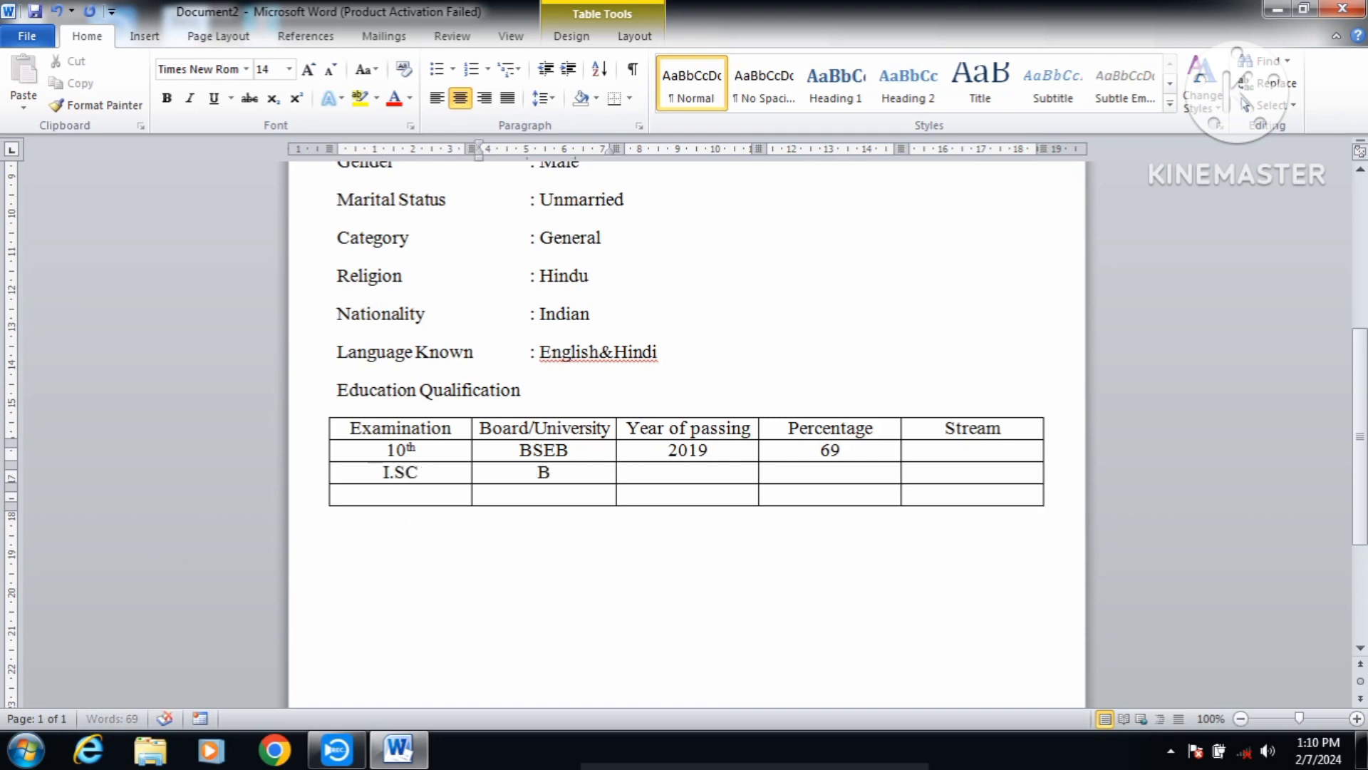
pyautogui.click(703, 474)
pyautogui.write('2021')
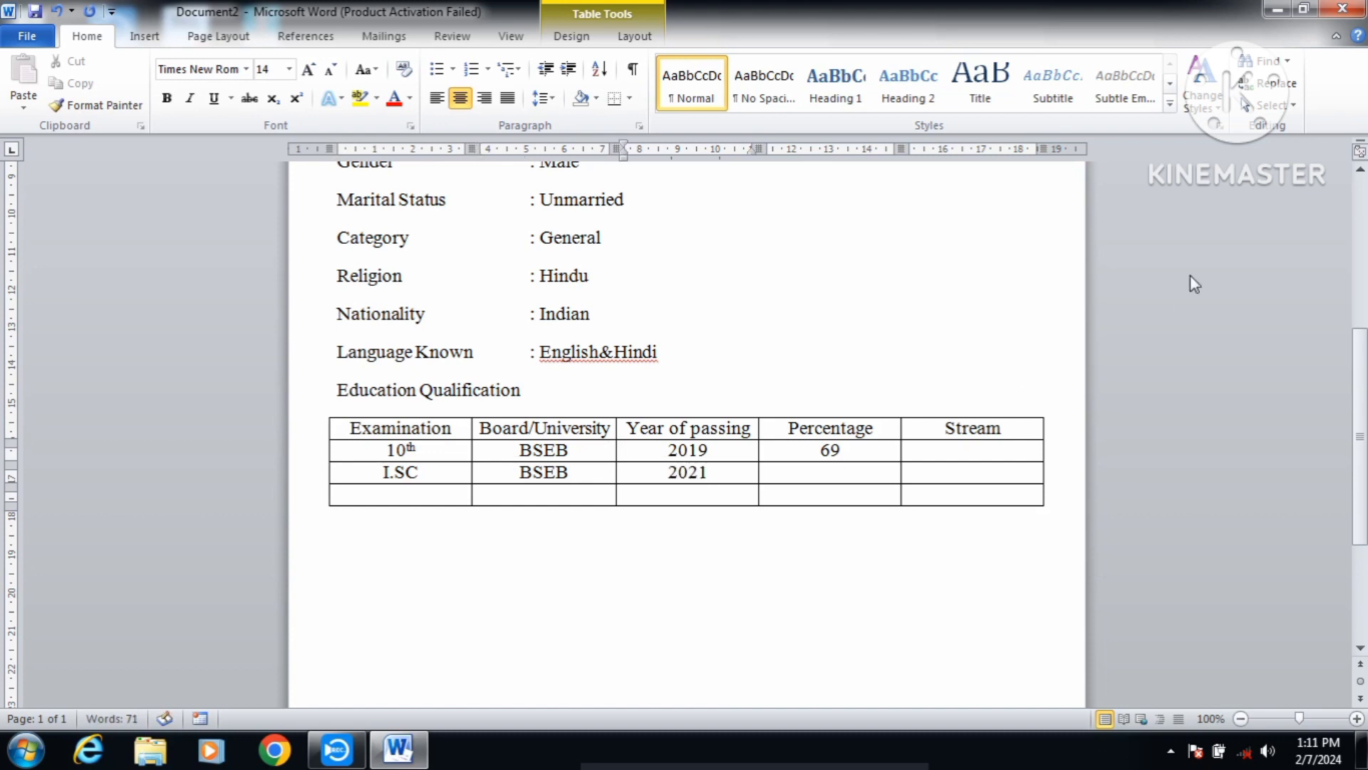
pyautogui.click(830, 472)
pyautogui.write('75')
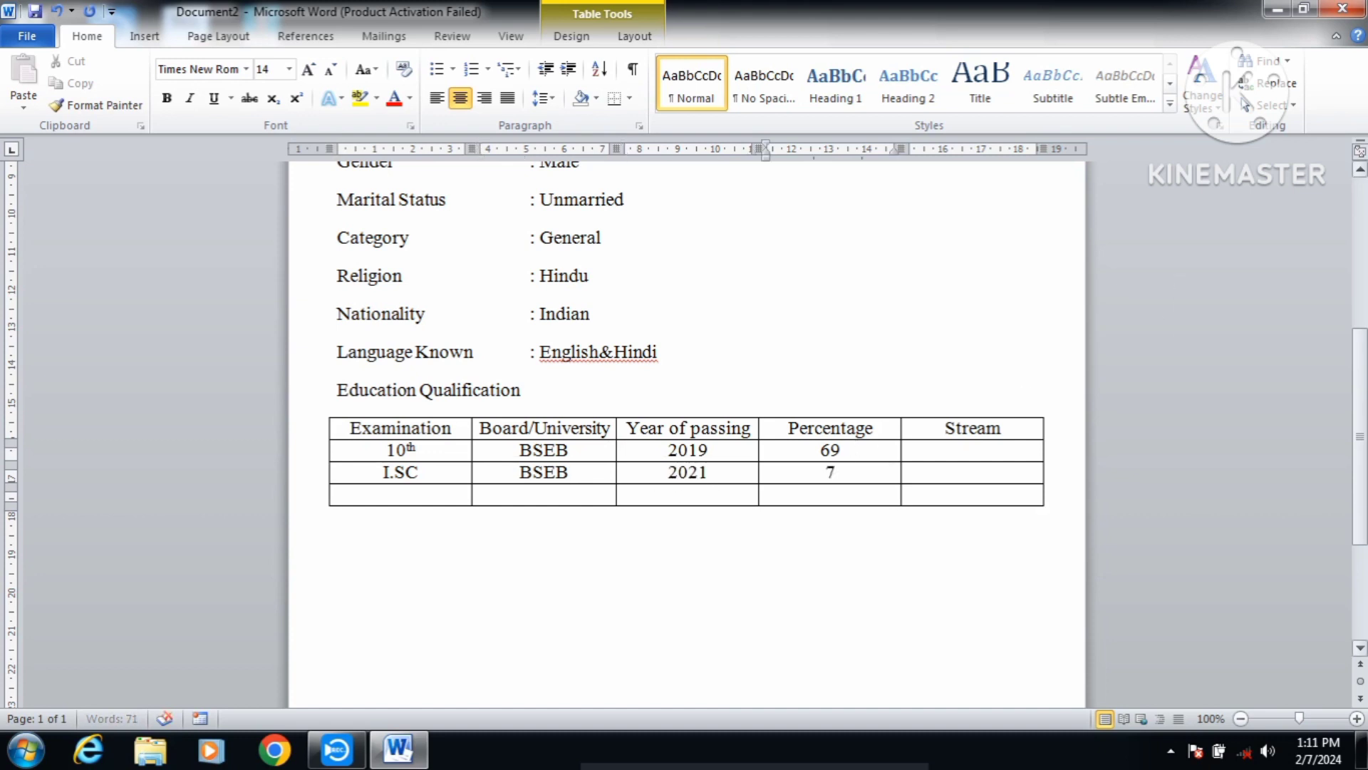
pyautogui.click(967, 474)
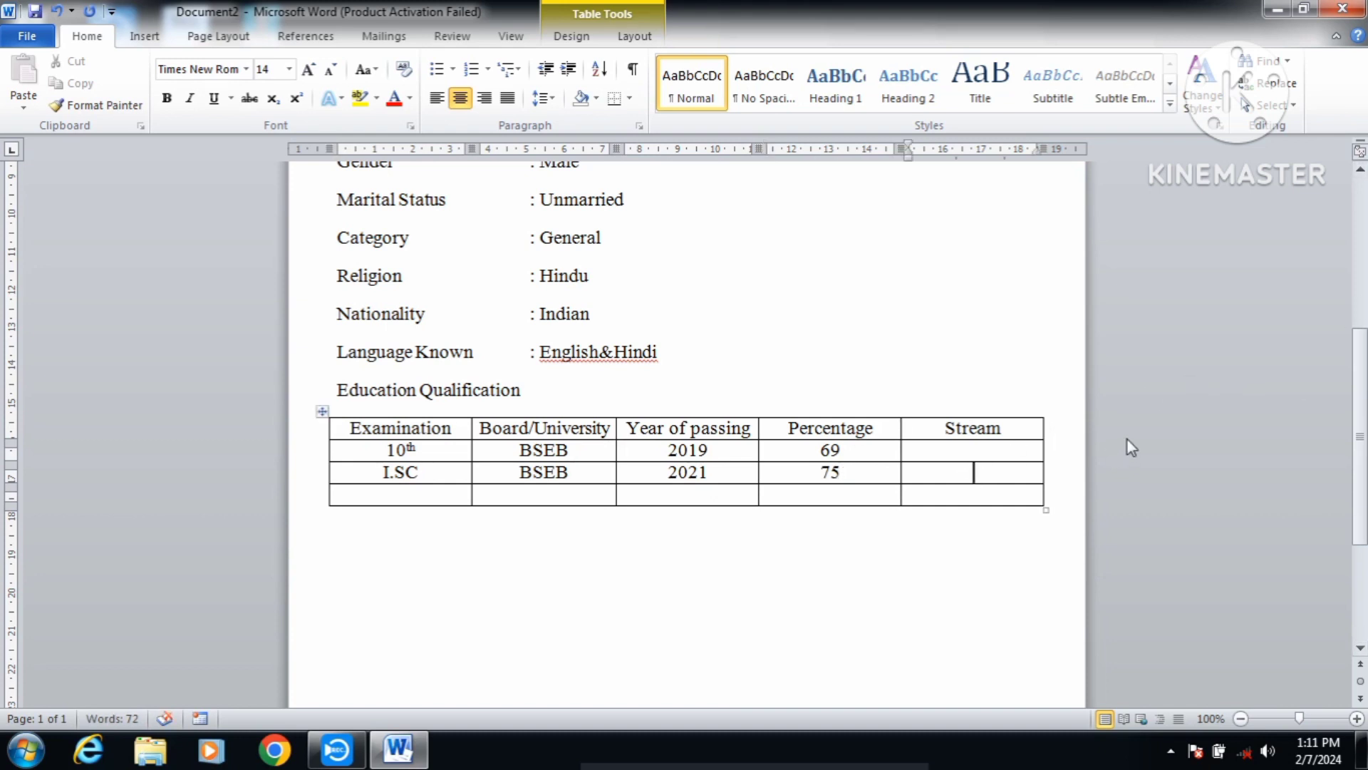
pyautogui.write('science')
pyautogui.click(365, 496)
pyautogui.write('B.')
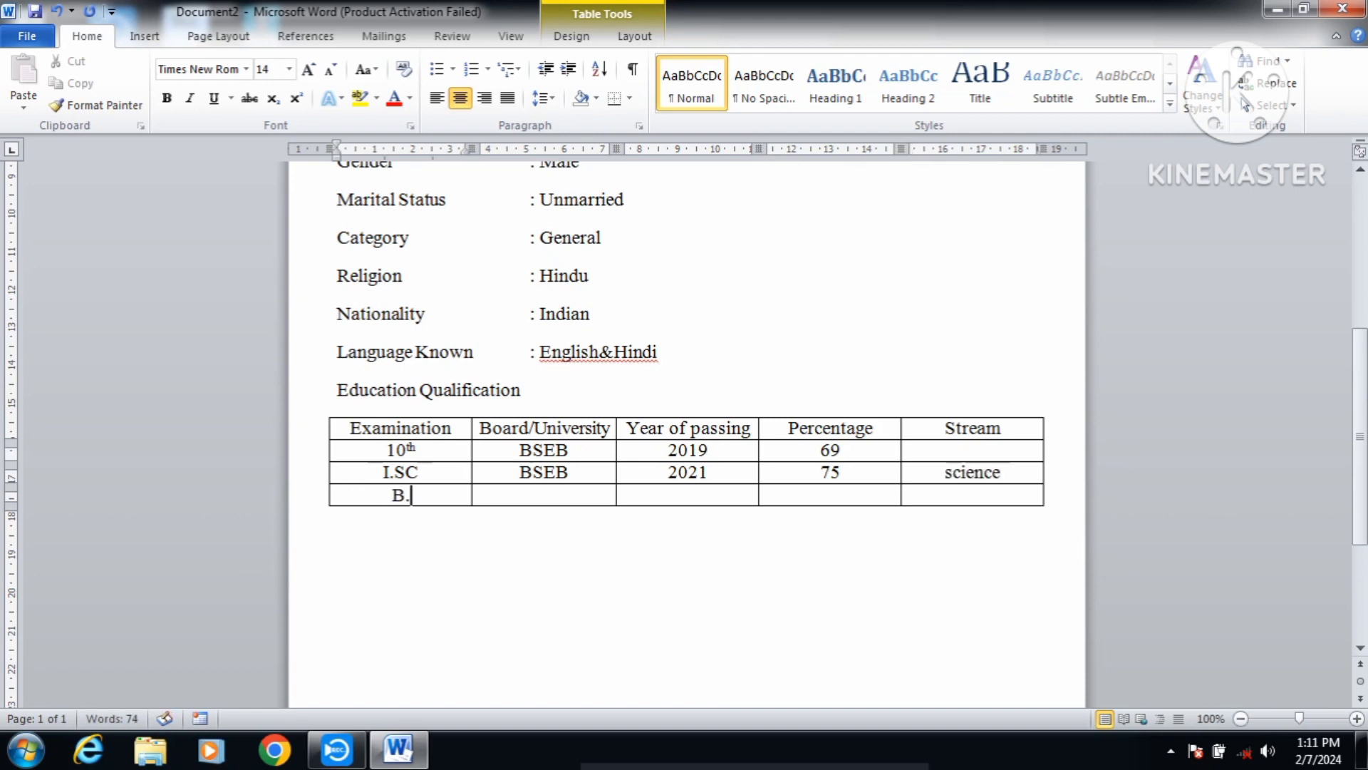
pyautogui.write('sC')
# Step: Fill the fourth row with B.SC, M.U, 2022-2025 and Appearing
pyautogui.press('BackSpace')
pyautogui.press('BackSpace')
pyautogui.write('SC')
pyautogui.click(581, 491)
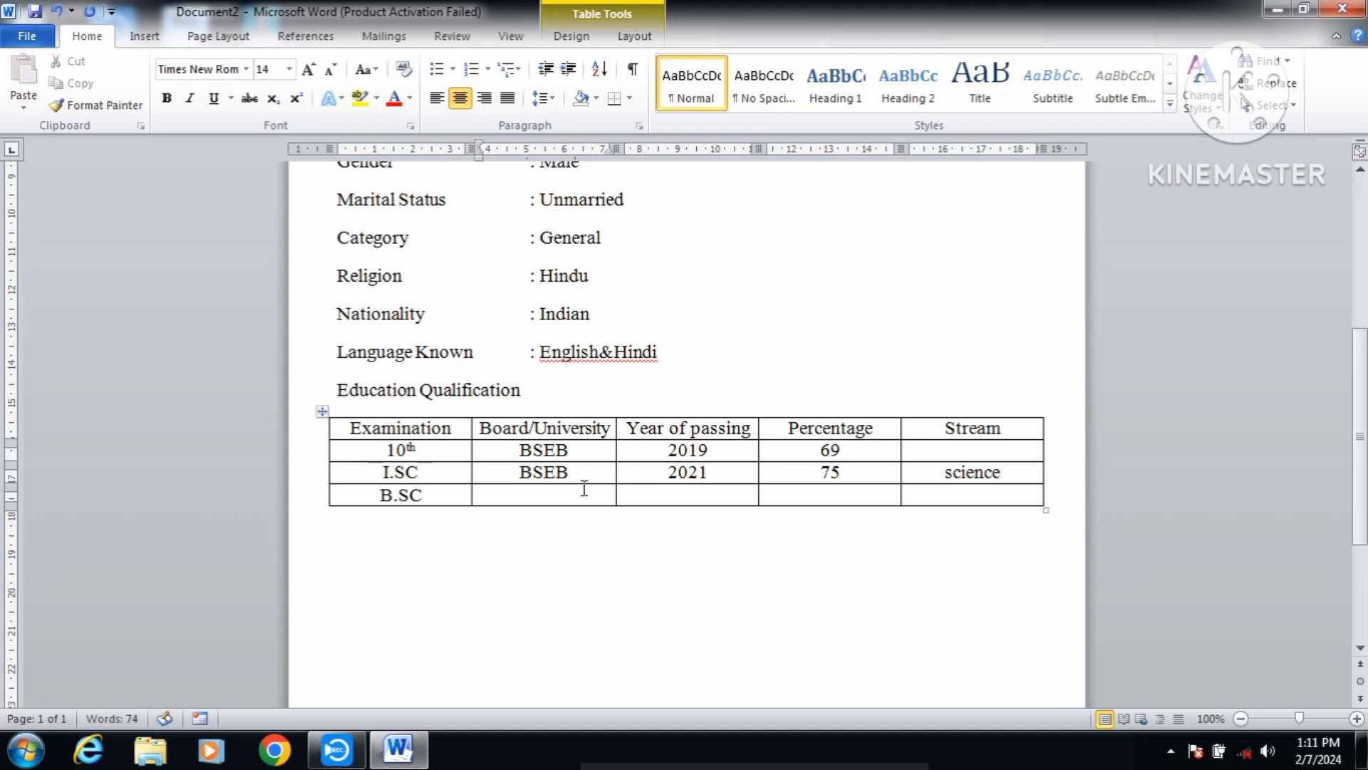
pyautogui.write('BSE')
pyautogui.press('BackSpace')
pyautogui.press('BackSpace')
pyautogui.press('BackSpace')
pyautogui.write('M.U')
pyautogui.click(706, 493)
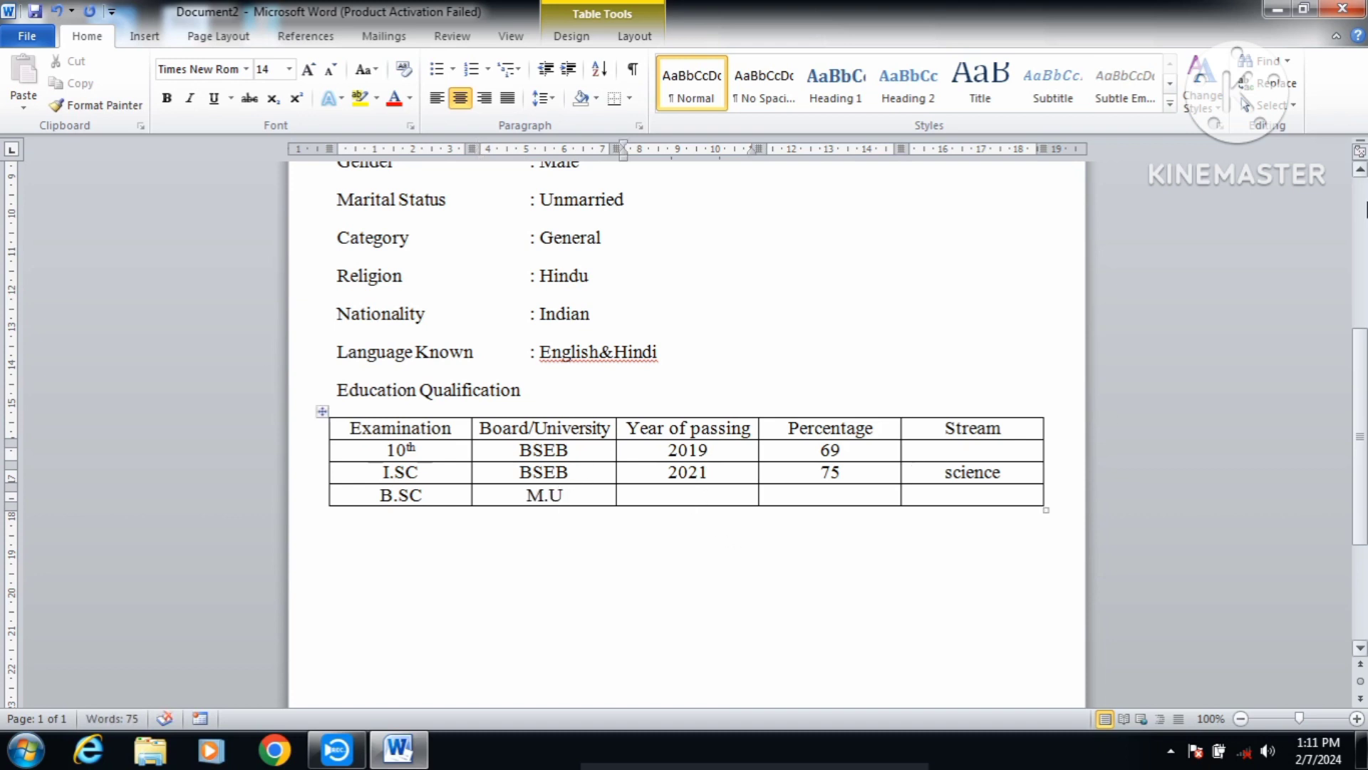
pyautogui.write('2022-2')
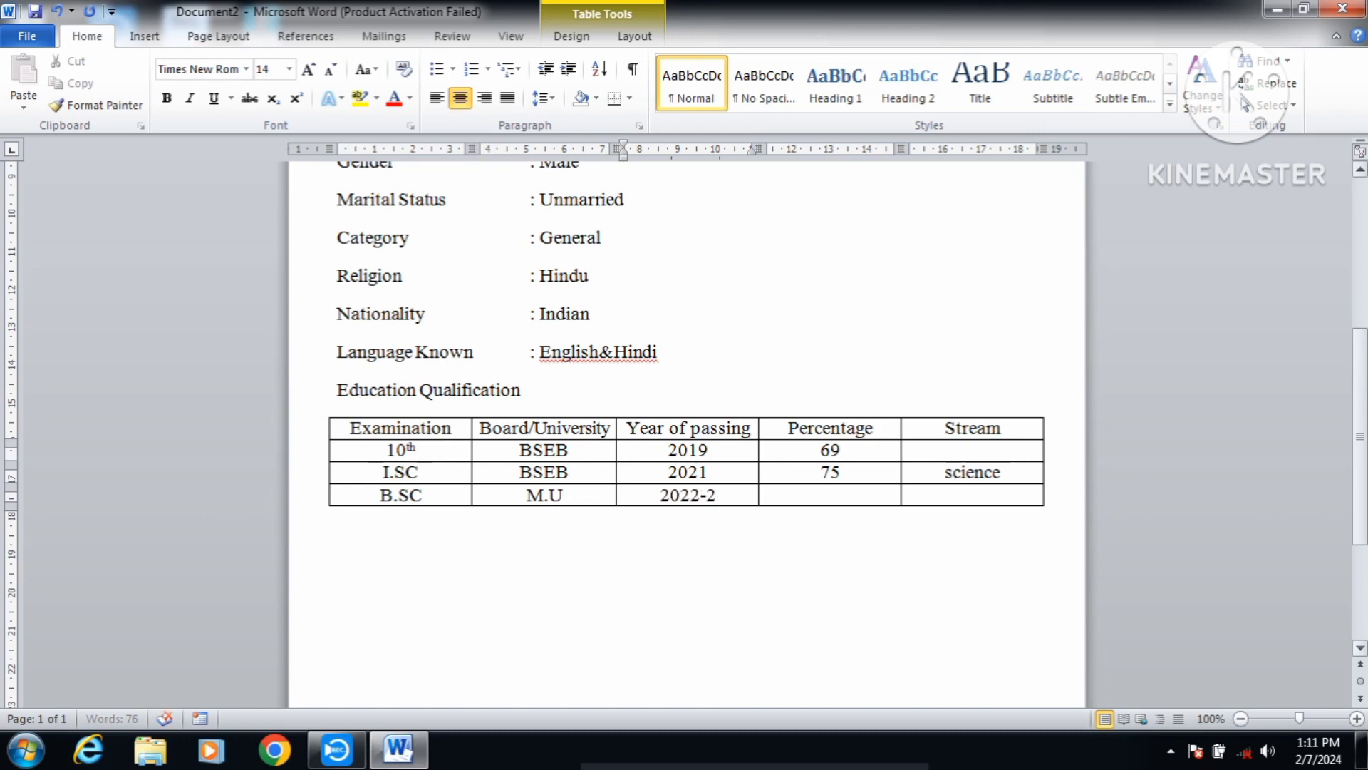
pyautogui.write('025')
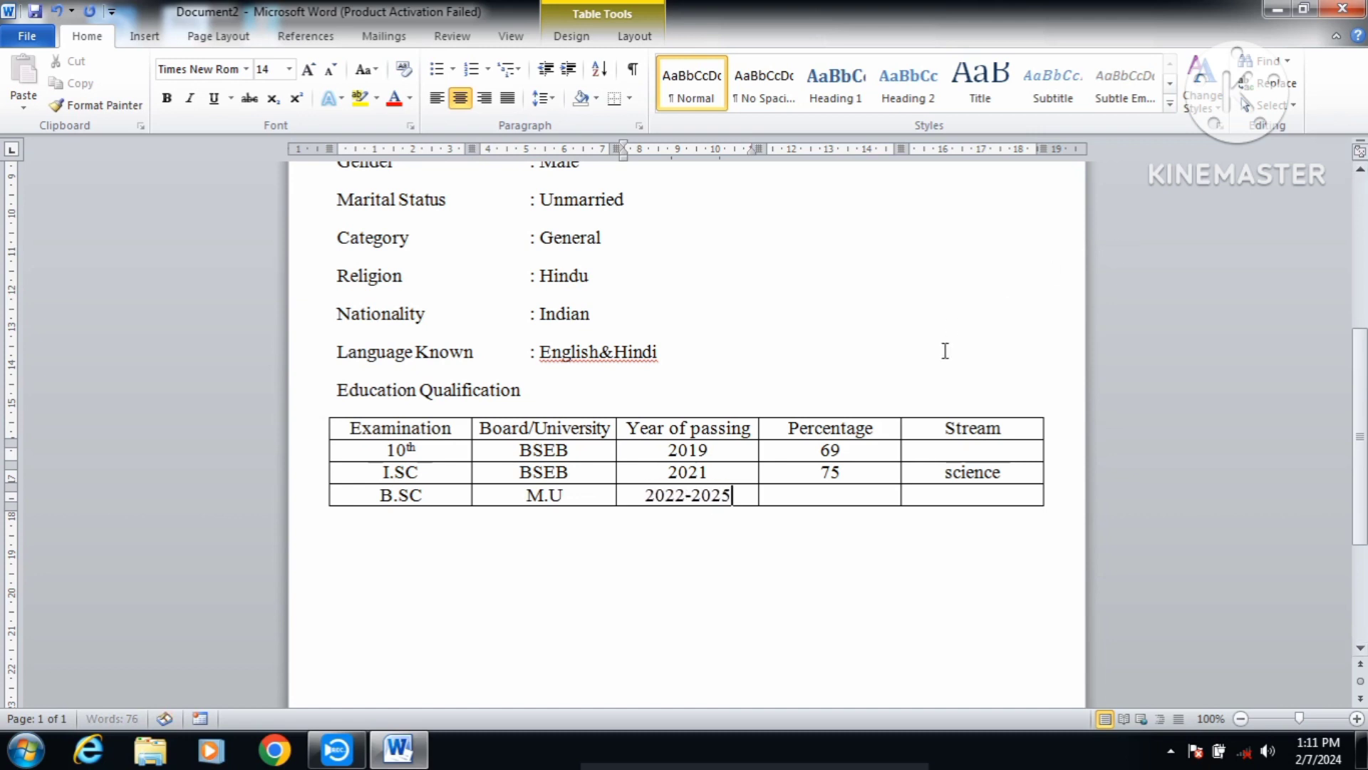
pyautogui.click(834, 493)
pyautogui.write('Appe')
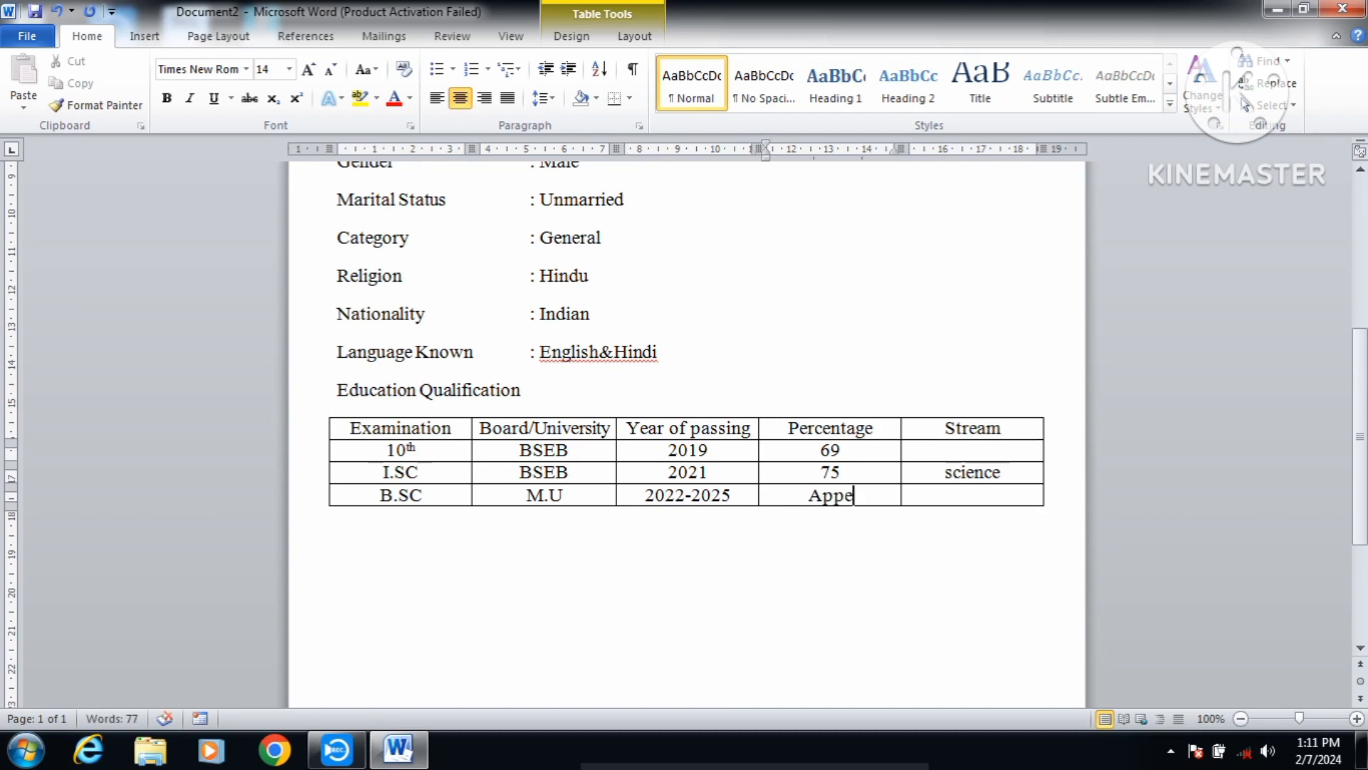
pyautogui.write('aring')
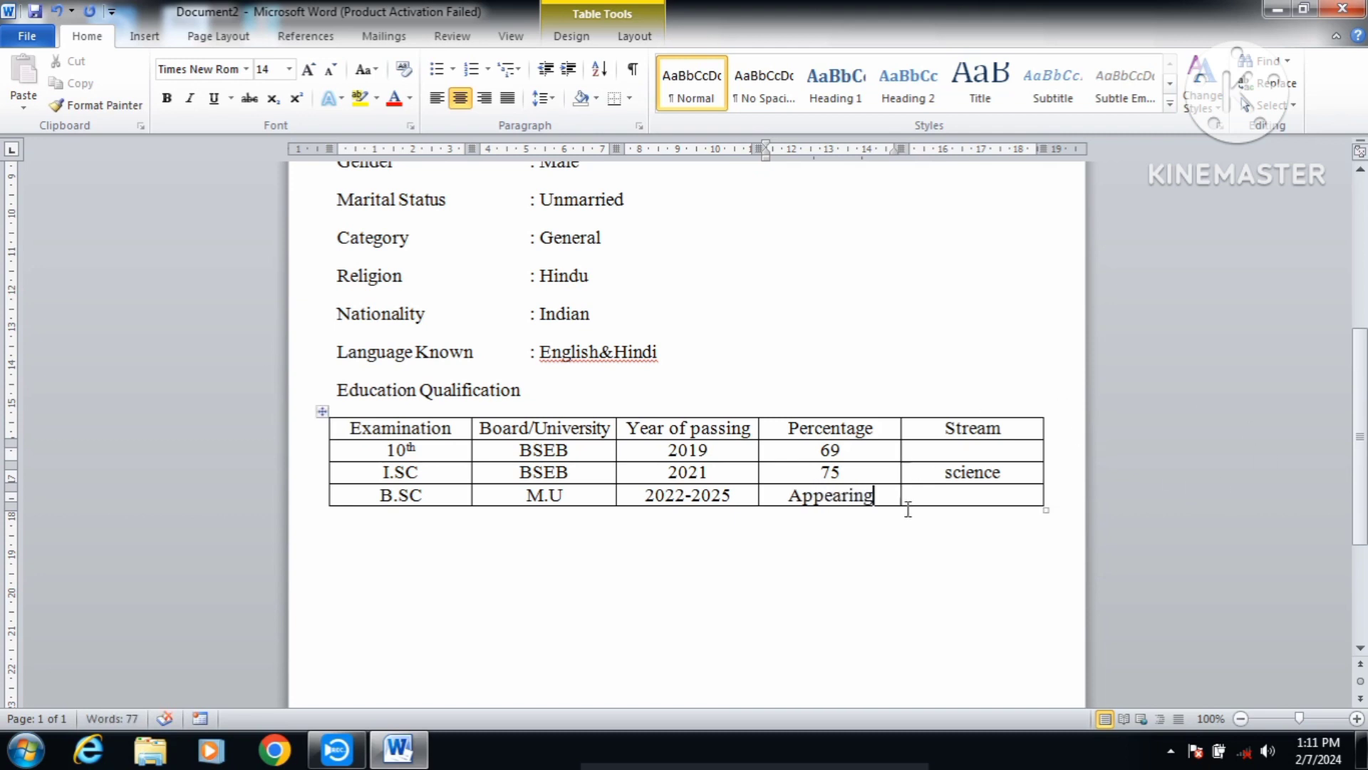
# Step: Enter Science as the B.SC stream and capitalise the I.SC stream to Science
pyautogui.click(942, 494)
pyautogui.write('S')
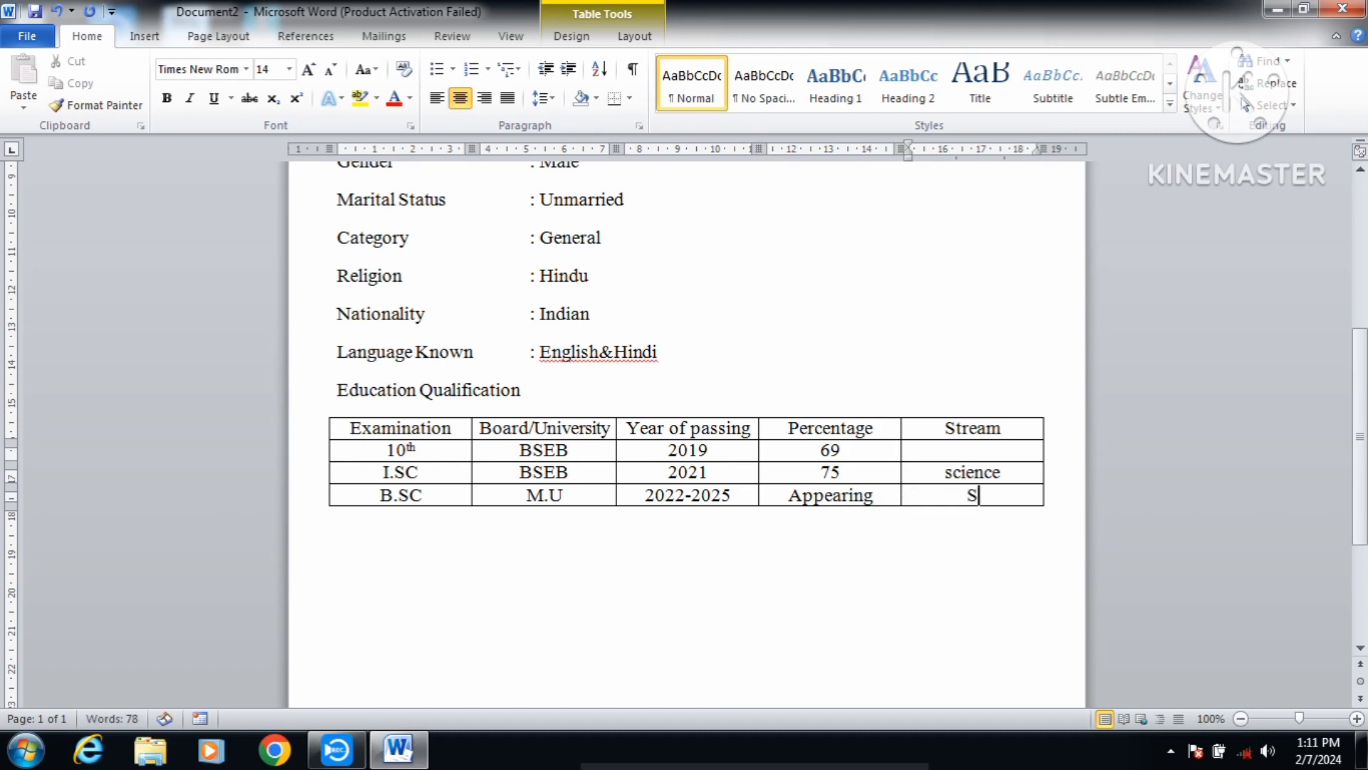
pyautogui.press('BackSpace')
pyautogui.write('Science')
pyautogui.click(951, 471)
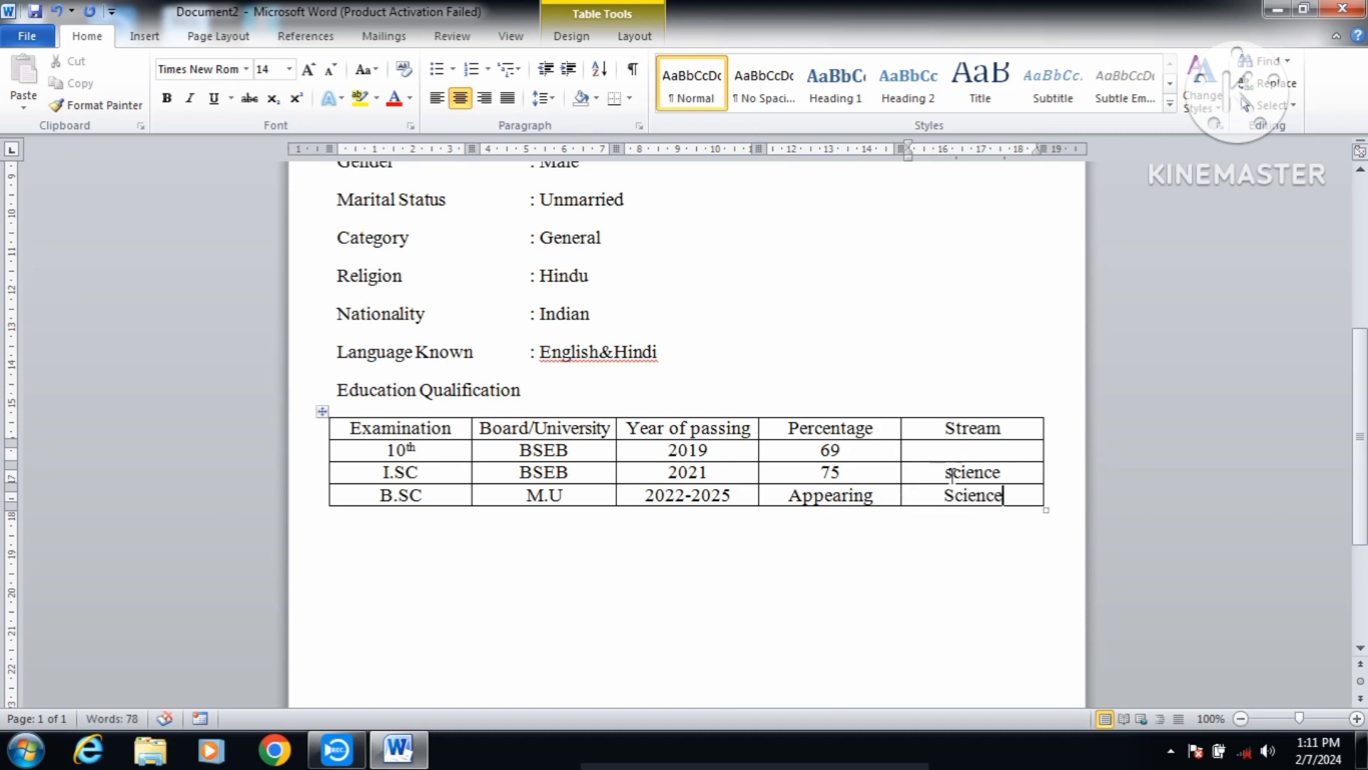
pyautogui.write('\\')
pyautogui.press('BackSpace')
pyautogui.press('BackSpace')
pyautogui.write('S')
pyautogui.click(385, 554)
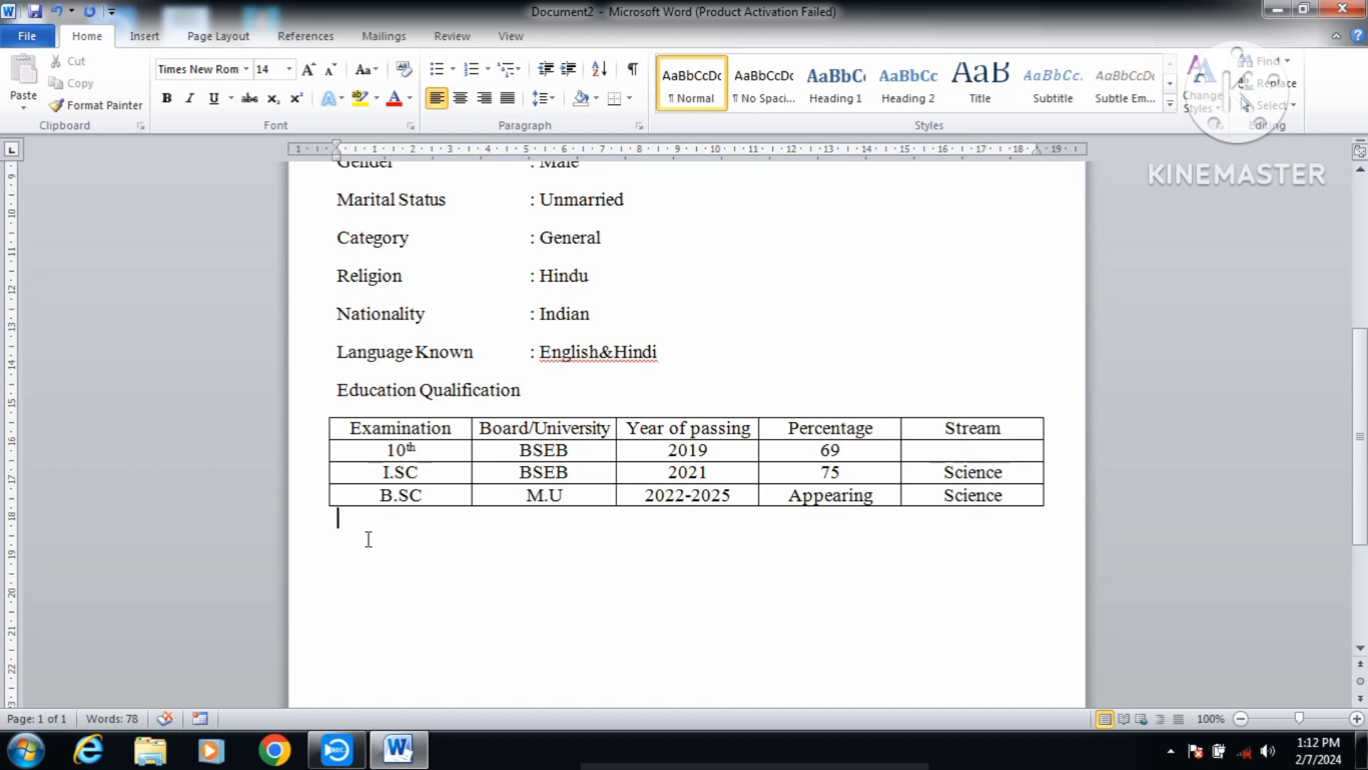
# Step: Add a bold 16 pt 'Extra Qualification :' heading below the table
pyautogui.press('Return')
pyautogui.write('Extra Qualification')
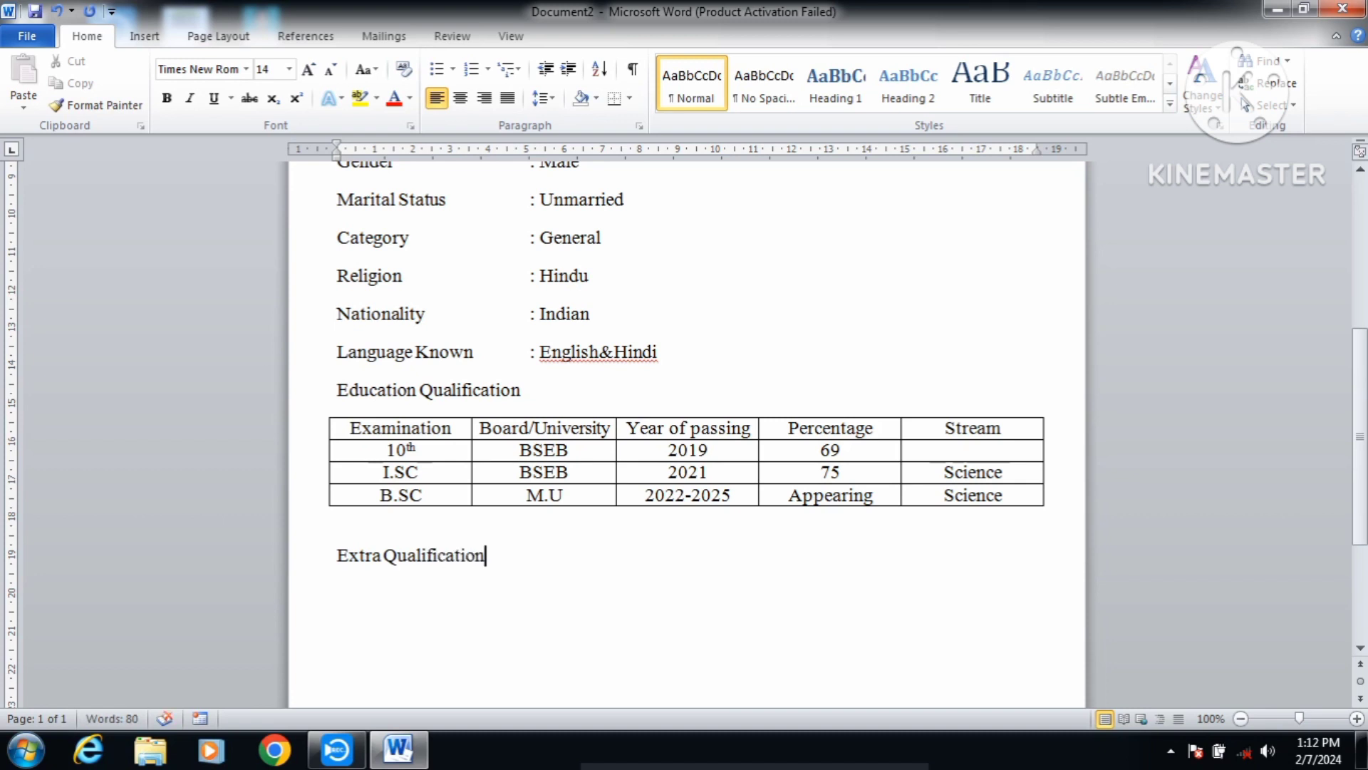
pyautogui.write(' :')
pyautogui.moveTo(490, 563); pyautogui.dragTo(336, 560)
pyautogui.click(501, 560)
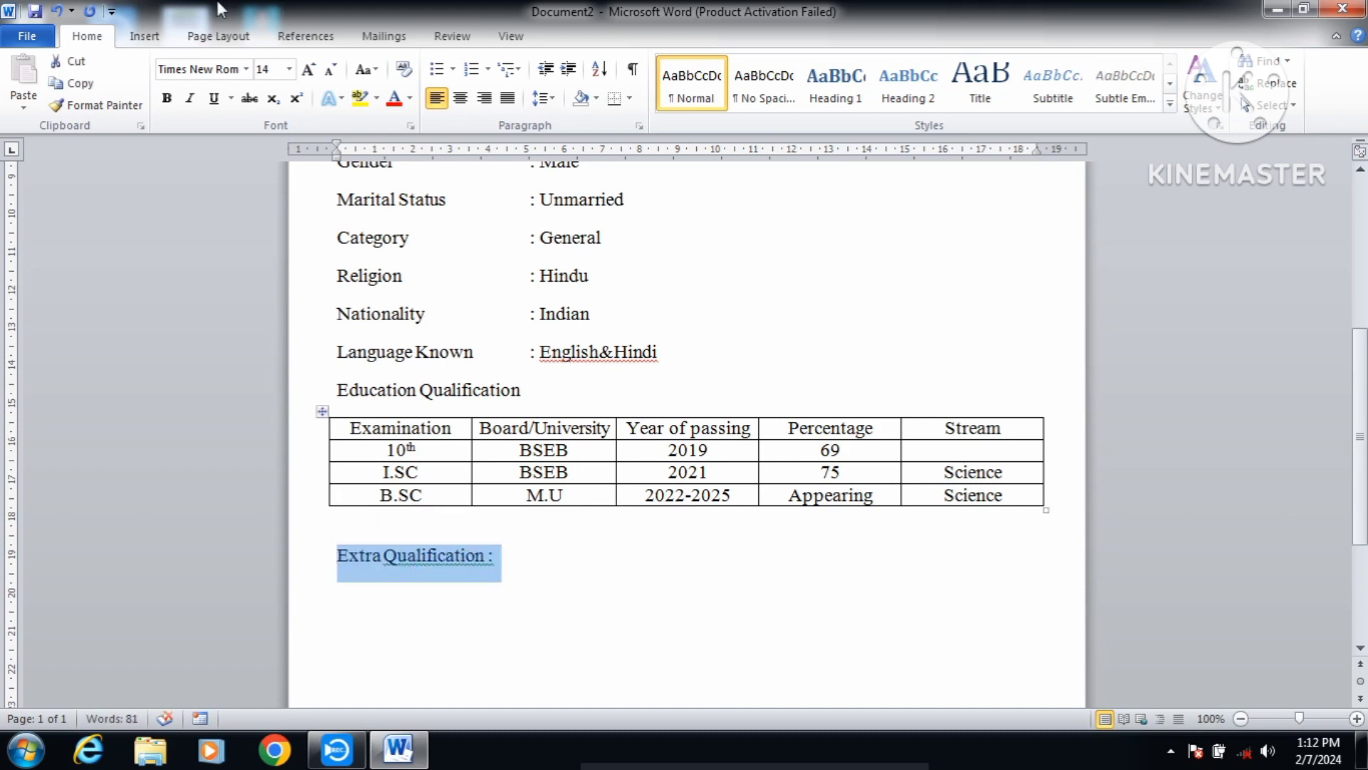
pyautogui.click(309, 69)
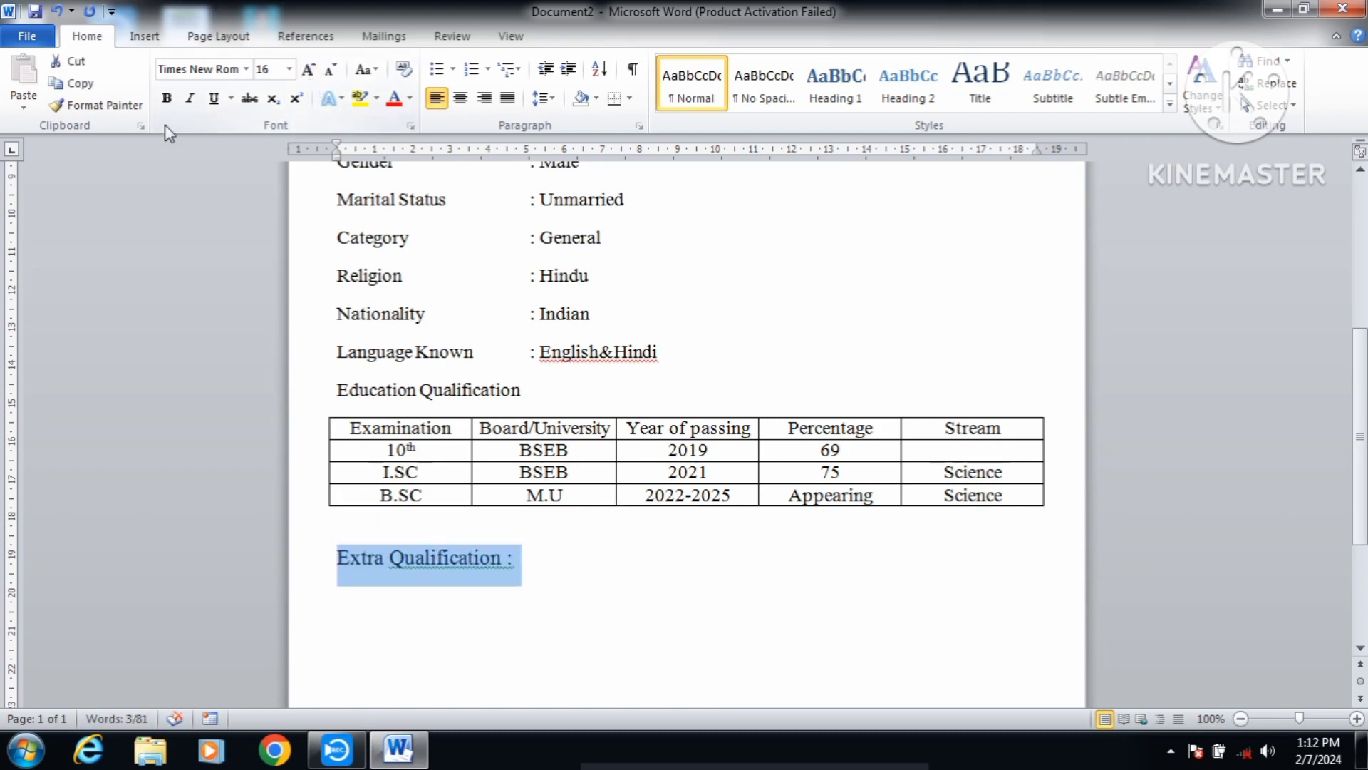
pyautogui.click(167, 98)
pyautogui.click(568, 565)
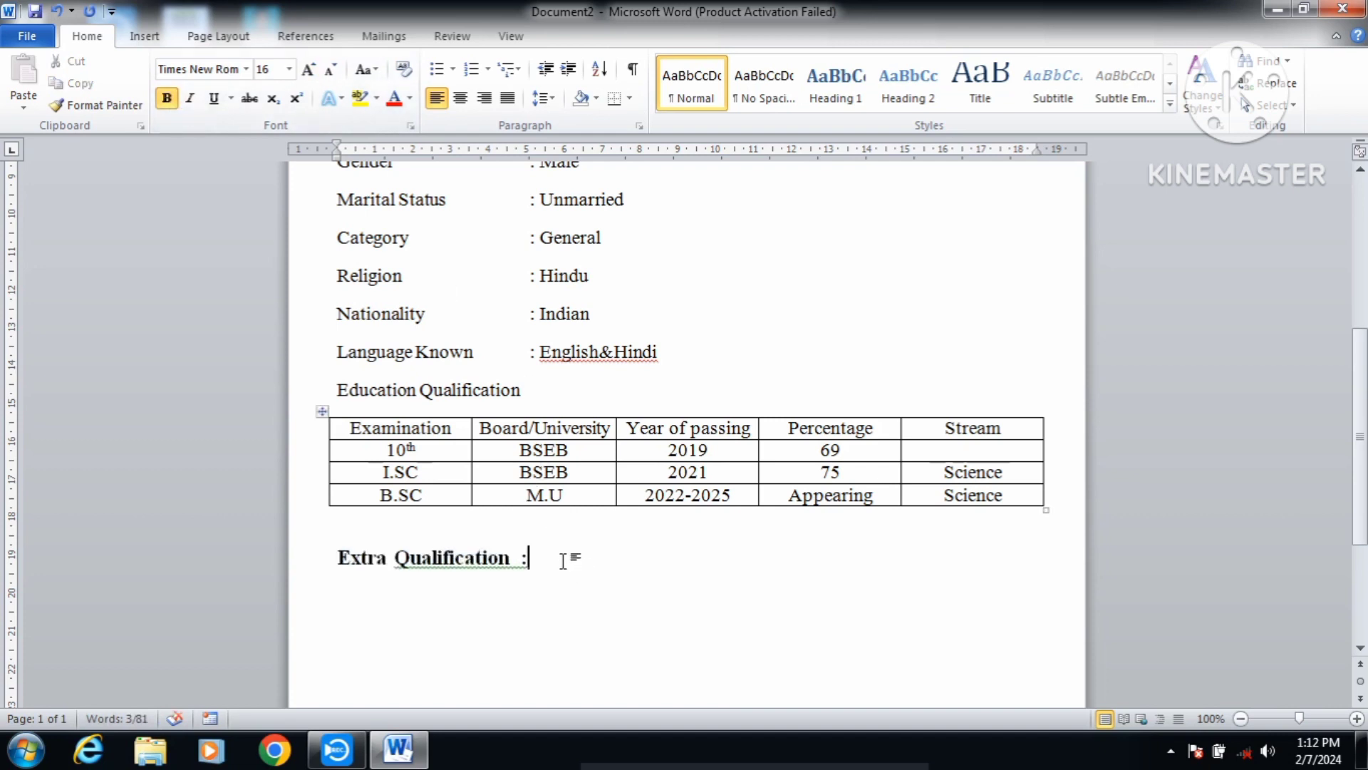
# Step: Add the plain 14 pt line '1. Adwhance Diploma in Computer Application (1year) Grade A.'
pyautogui.press('Return')
pyautogui.click(168, 99)
pyautogui.click(330, 70)
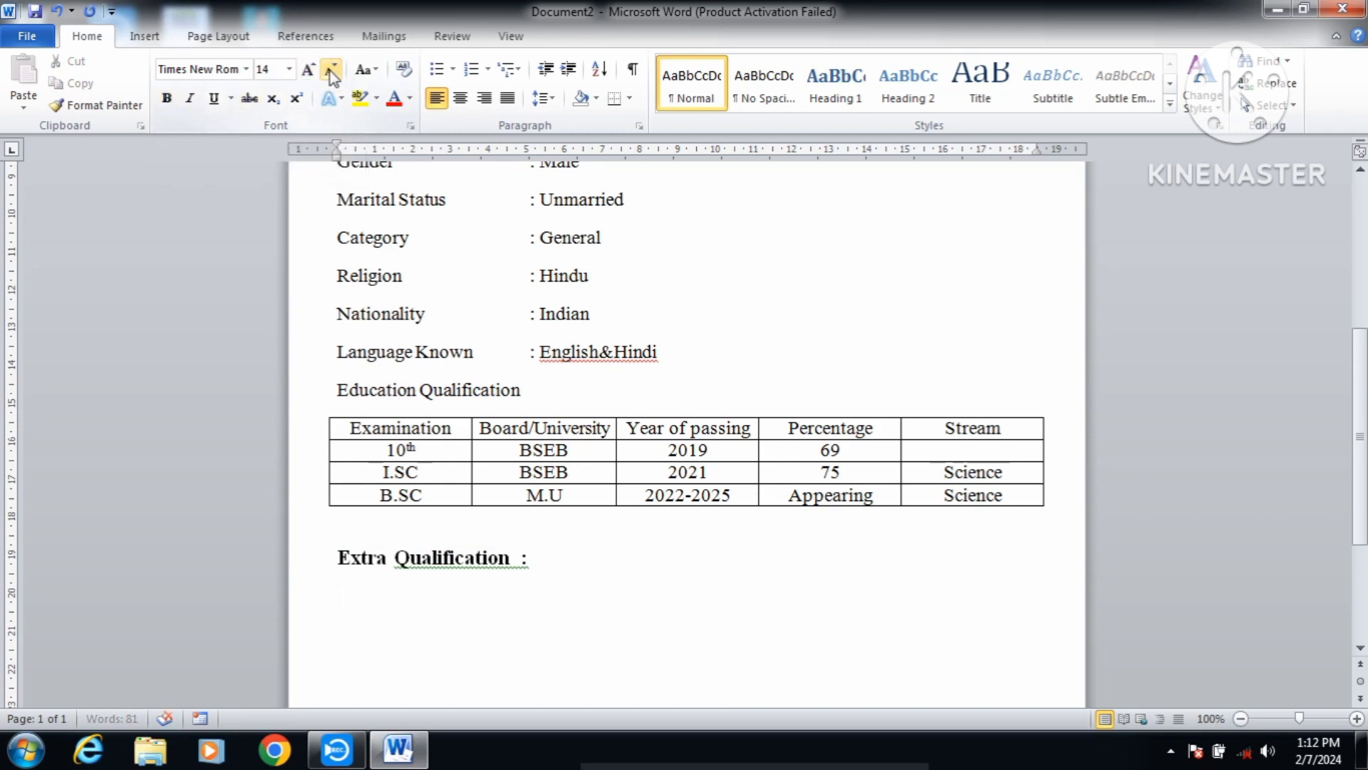
pyautogui.scroll(-2, 447, 499)
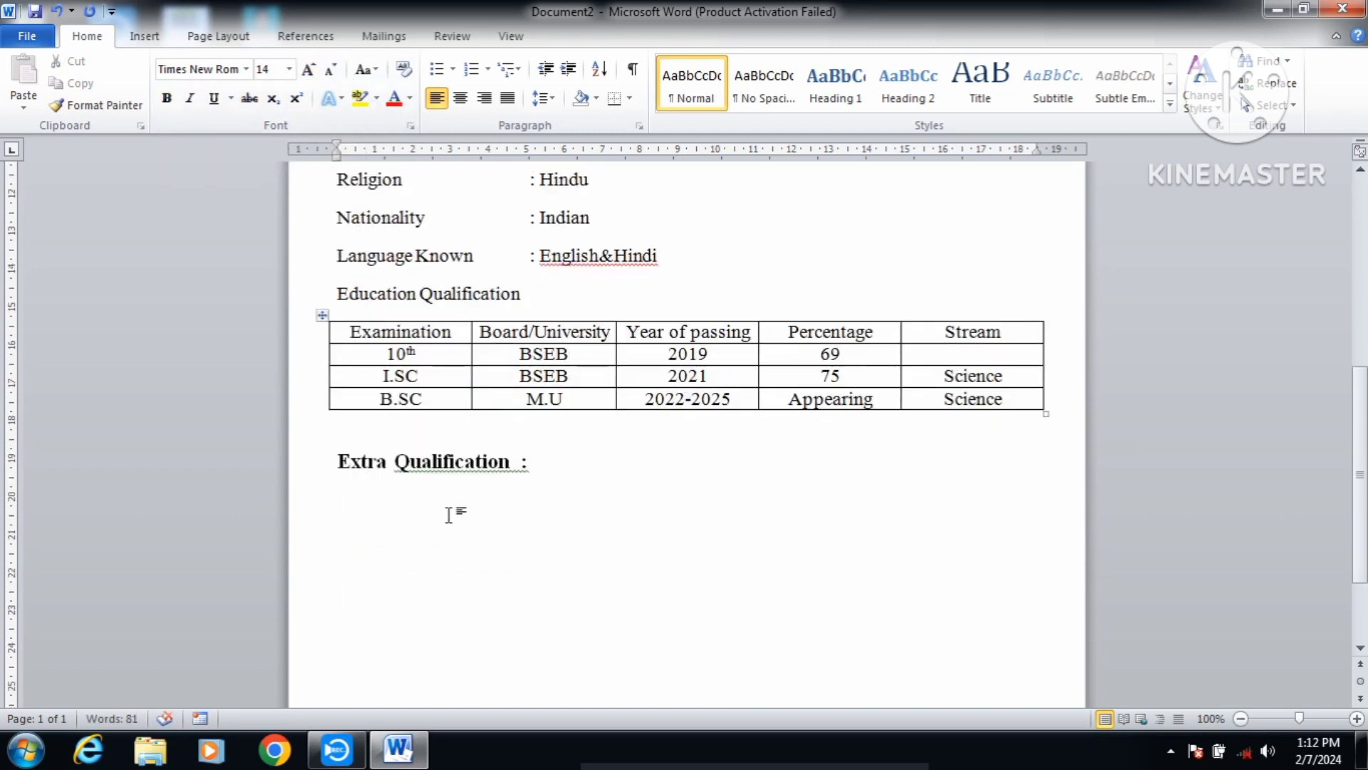
pyautogui.write('1.')
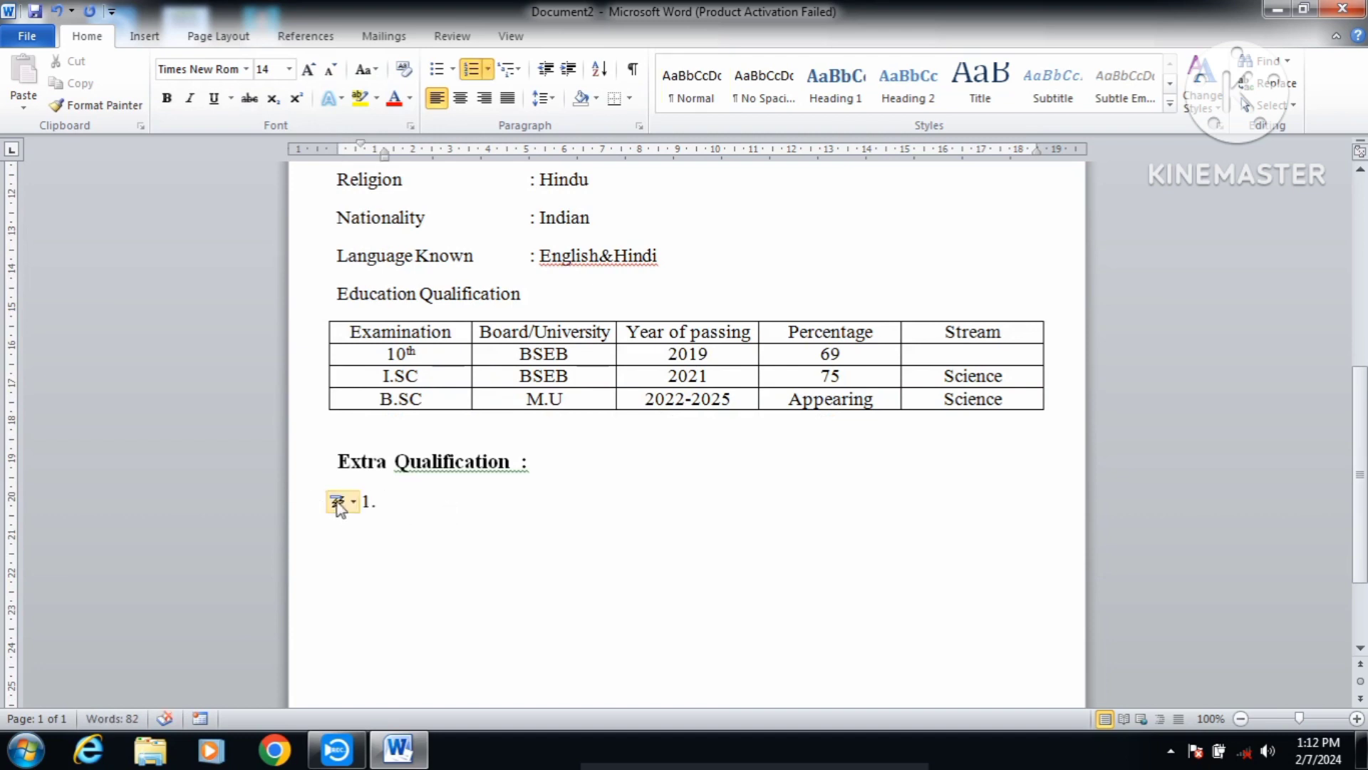
pyautogui.hotkey('ctrl', 'z')
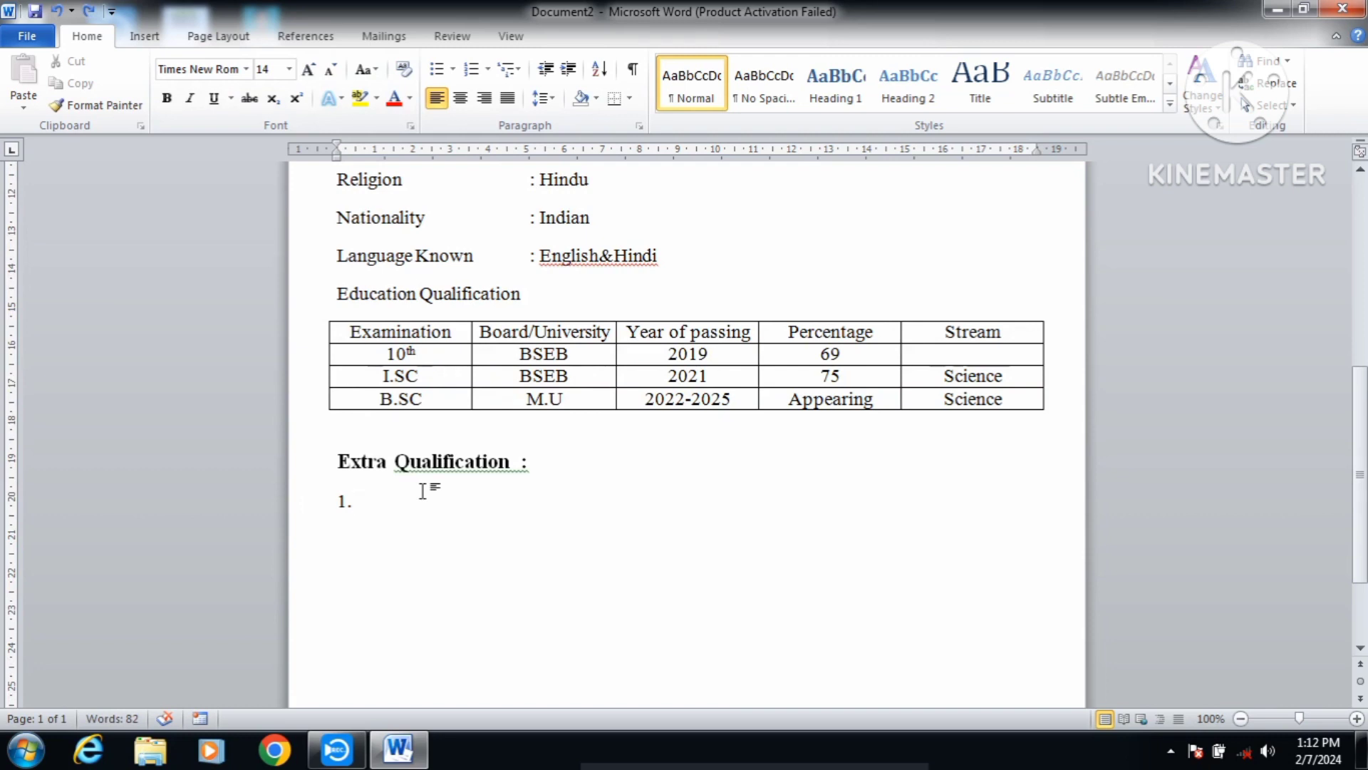
pyautogui.write('Adwh')
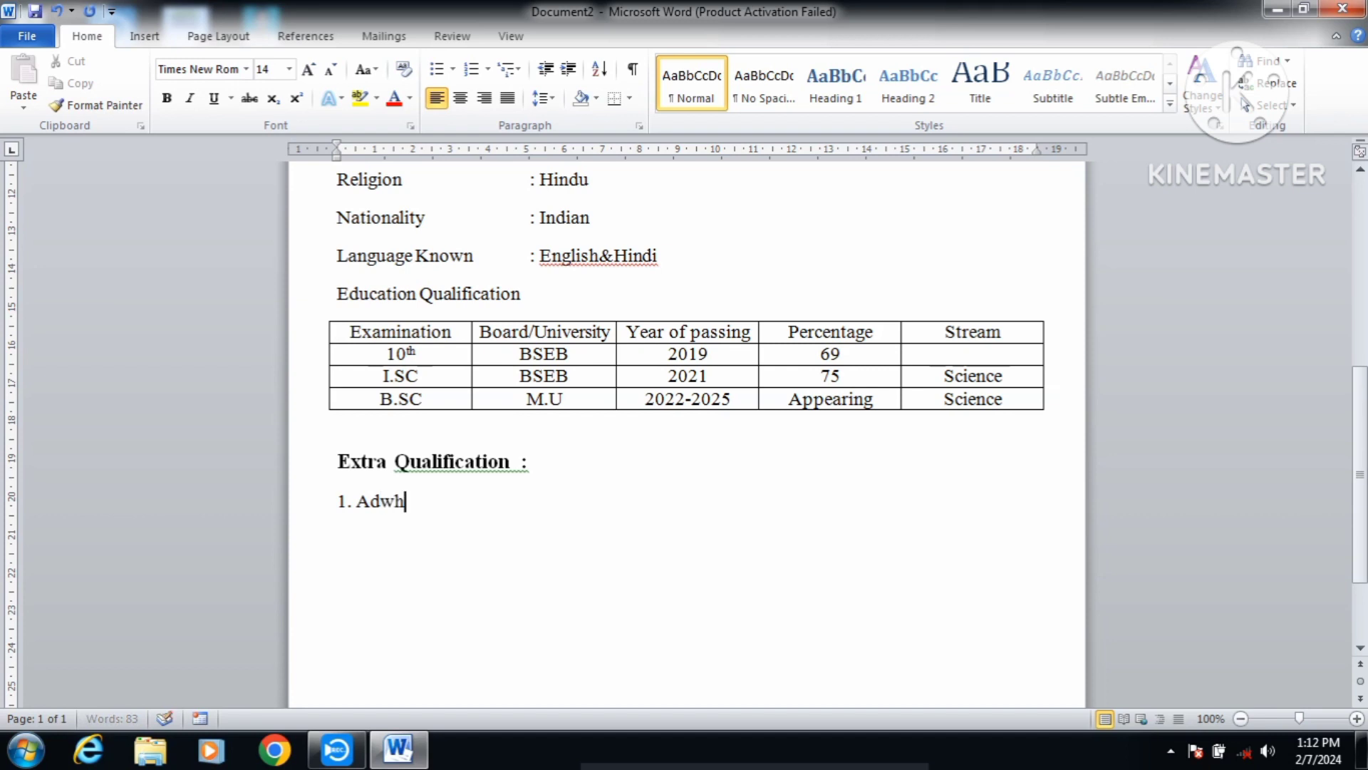
pyautogui.write('ance Diploma in ')
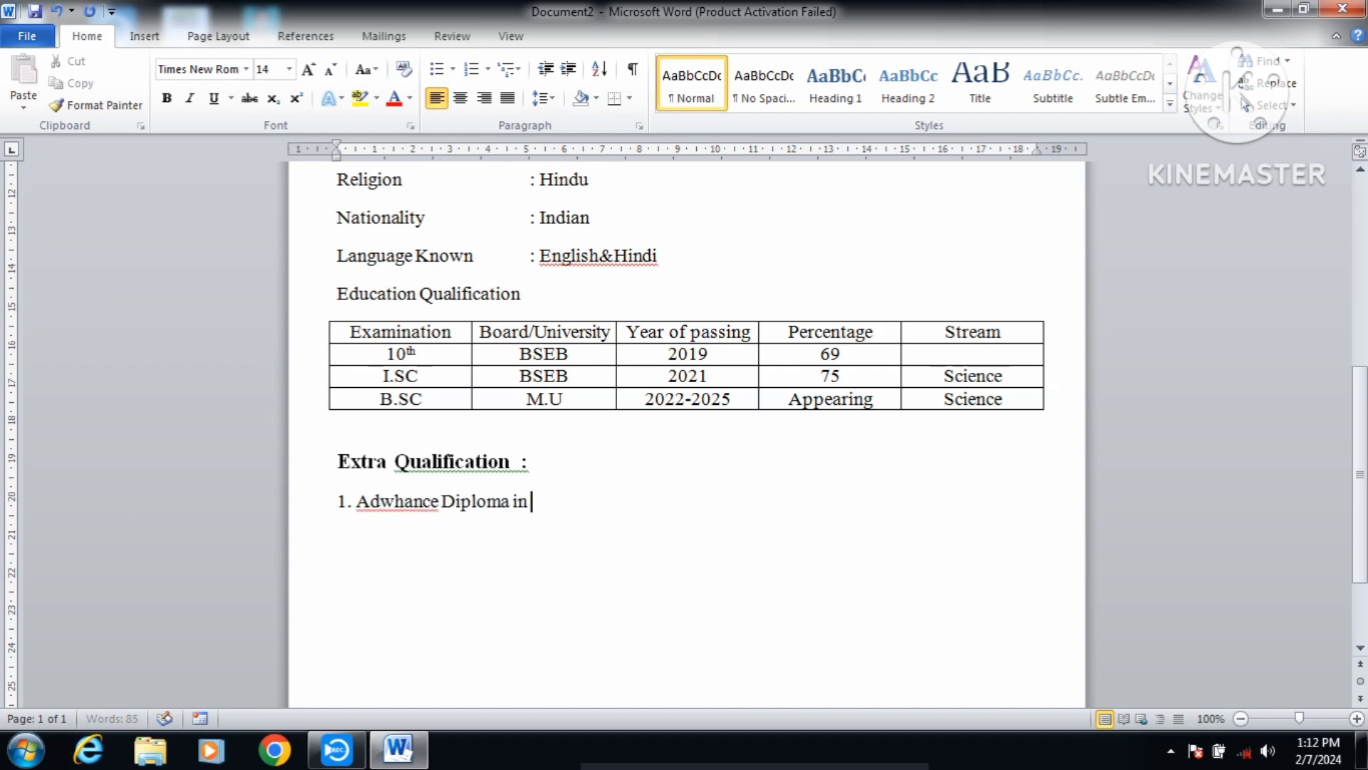
pyautogui.write('Computer Appl')
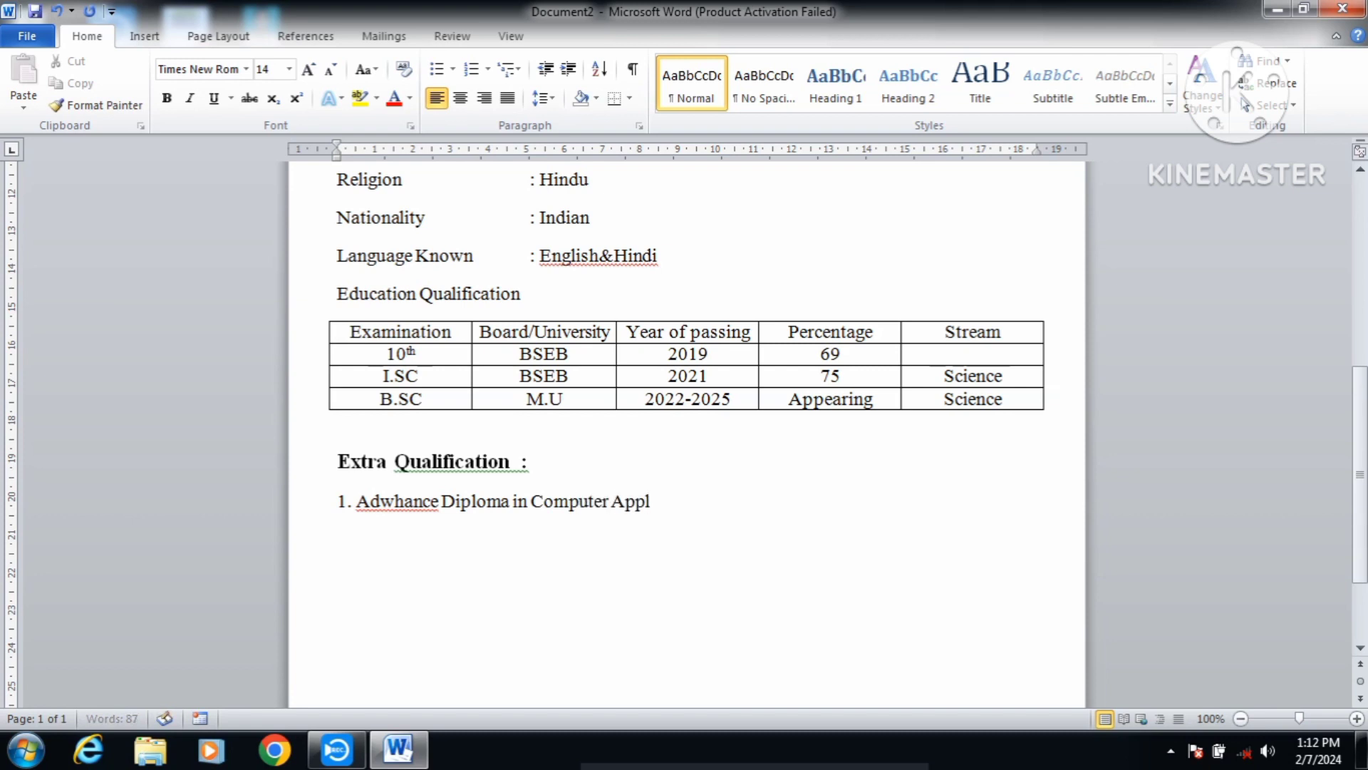
pyautogui.write('ication (1year) Grade 1')
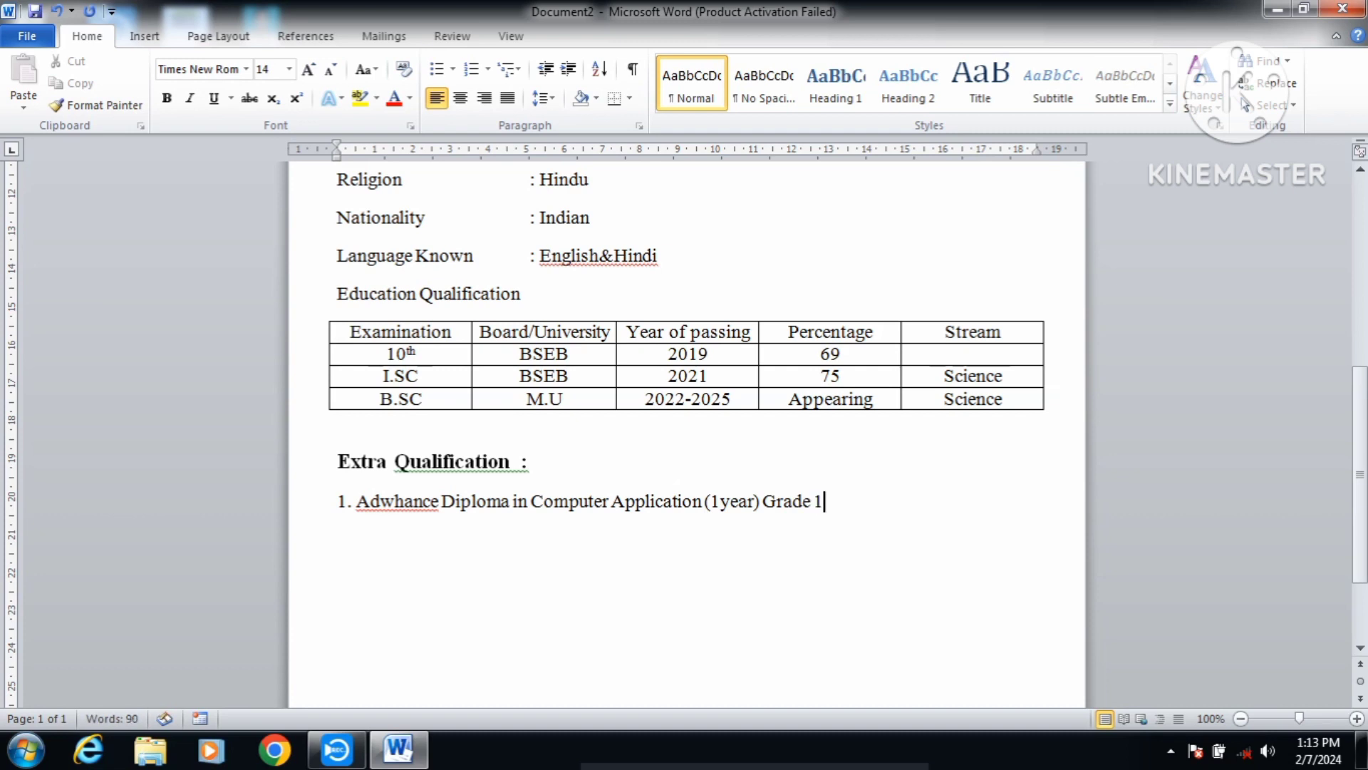
pyautogui.press('BackSpace')
pyautogui.write('A')
pyautogui.press('Return')
pyautogui.press('BackSpace')
pyautogui.write('.')
# Step: Start a new unnumbered line at the left margin below the diploma item
pyautogui.press('Return')
pyautogui.press('BackSpace')
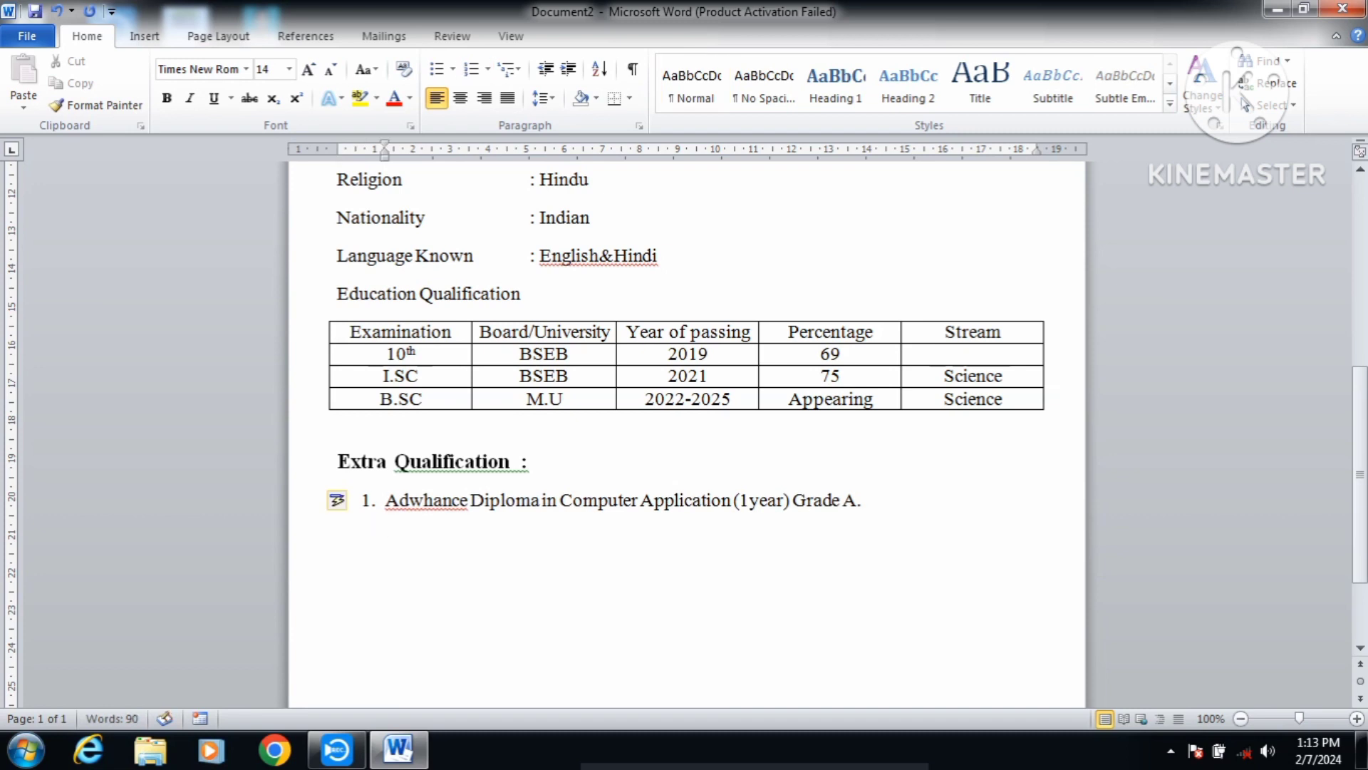
pyautogui.press('BackSpace')
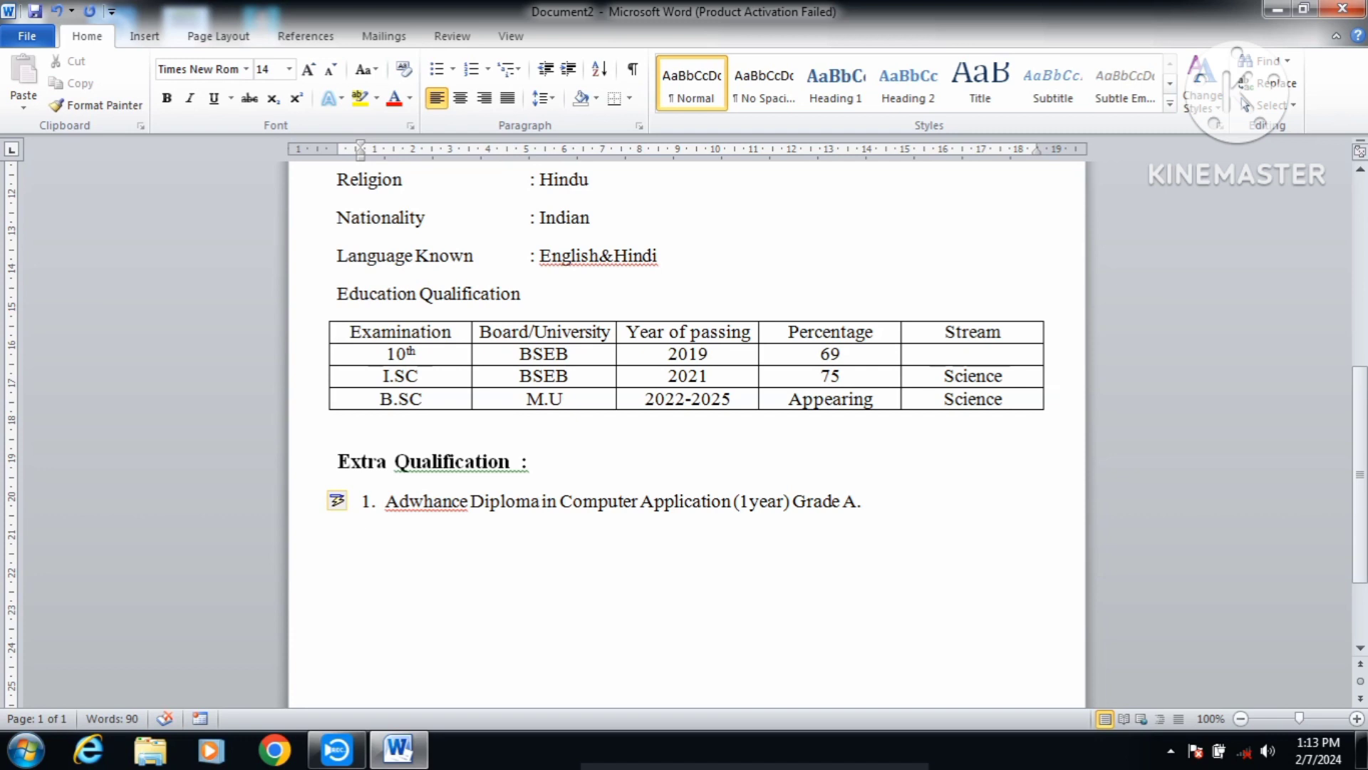
pyautogui.press('BackSpace')
# Step: Type 'Working Experience:' as a bold 16 pt heading, then return to plain 14 pt
pyautogui.write('Worki')
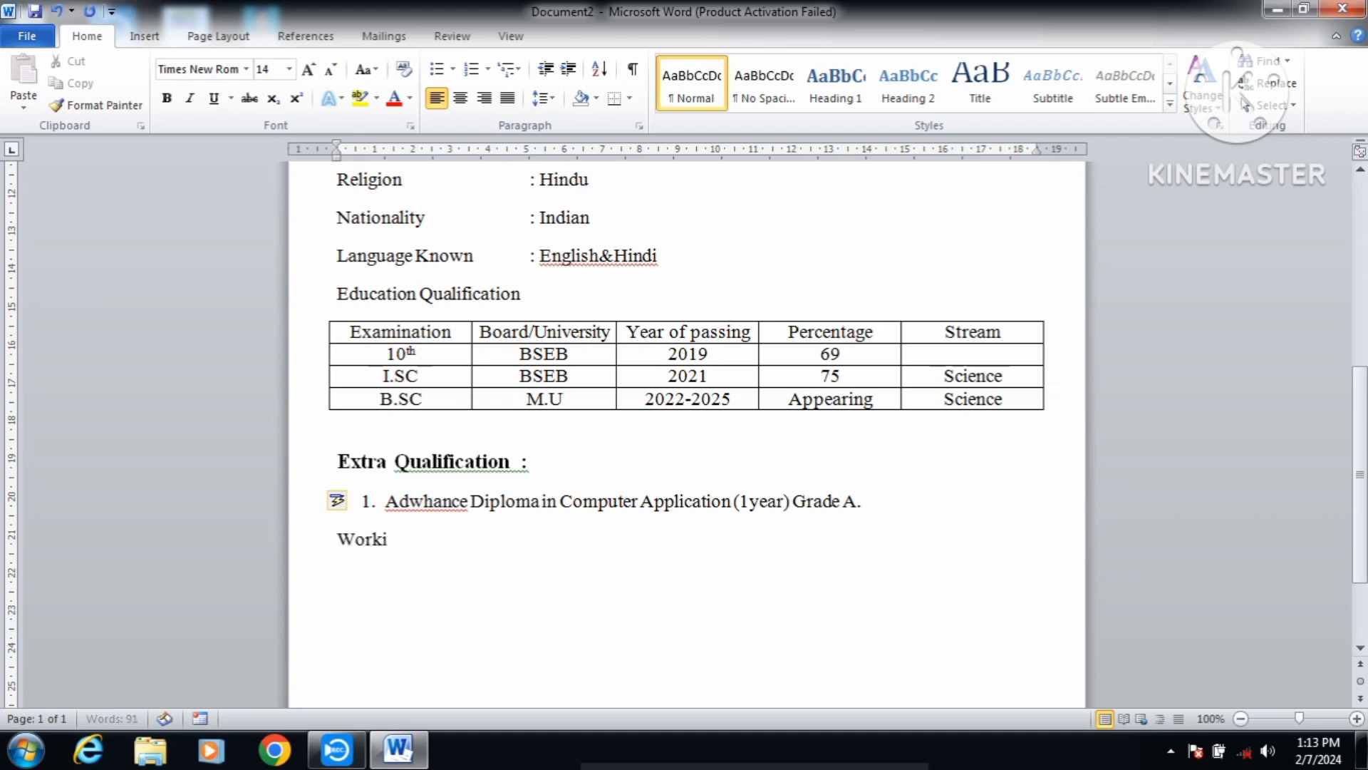
pyautogui.write('ng Experience:')
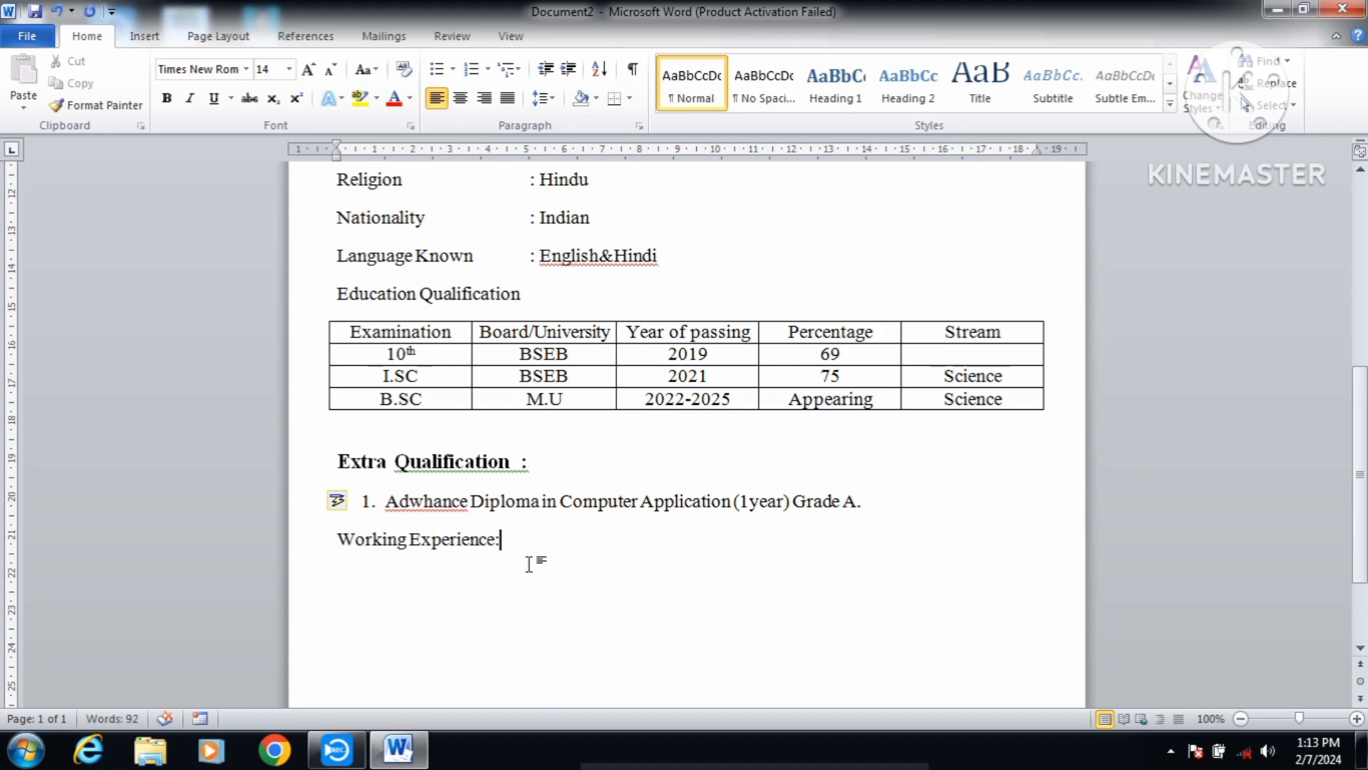
pyautogui.moveTo(528, 543); pyautogui.dragTo(388, 541)
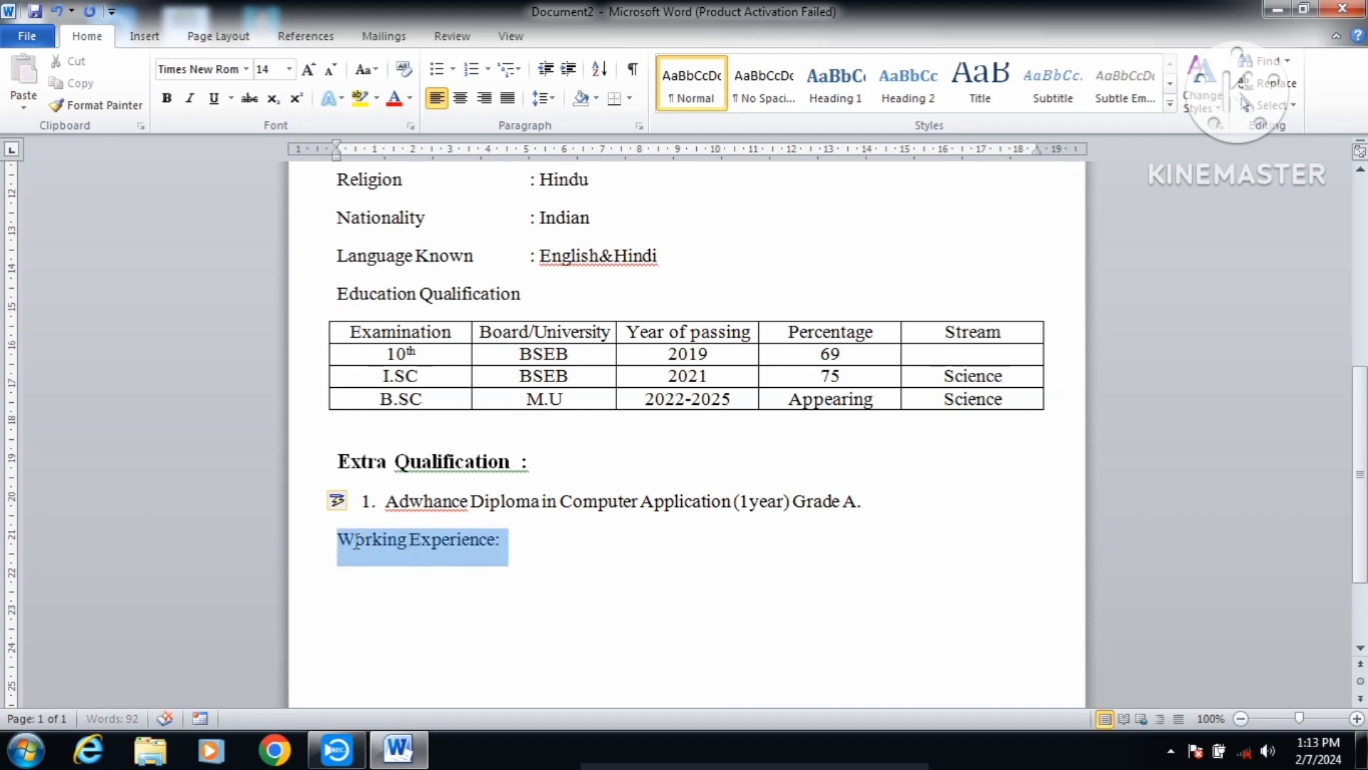
pyautogui.click(307, 71)
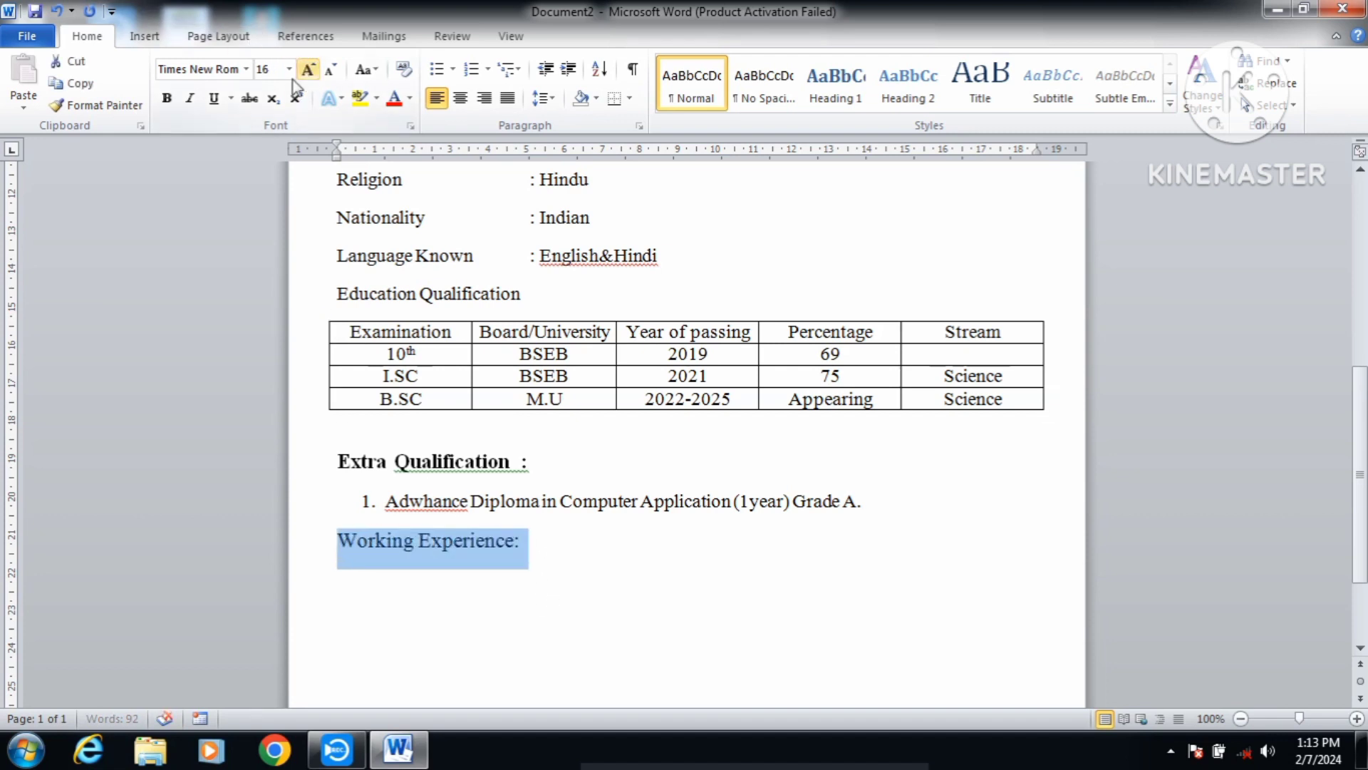
pyautogui.click(168, 98)
pyautogui.click(541, 541)
pyautogui.press('Return')
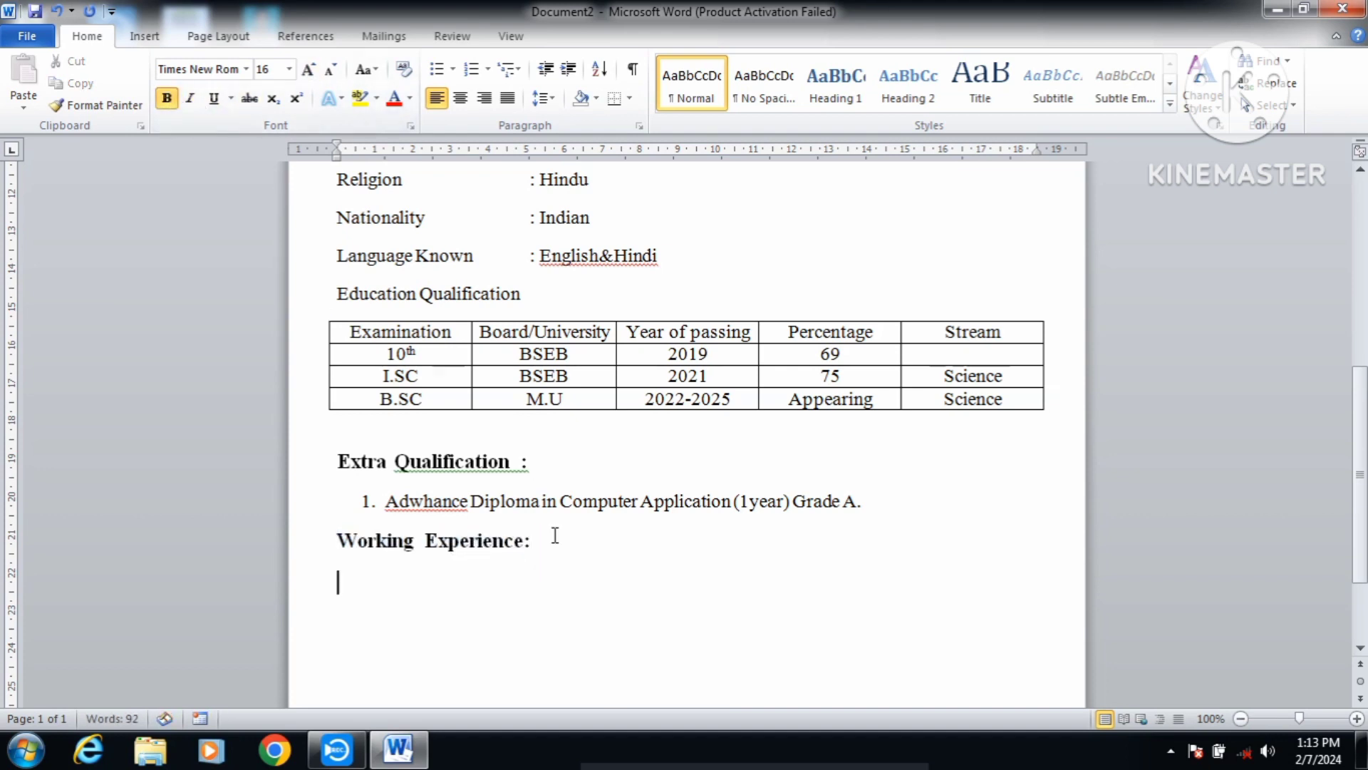
pyautogui.click(167, 97)
pyautogui.click(331, 71)
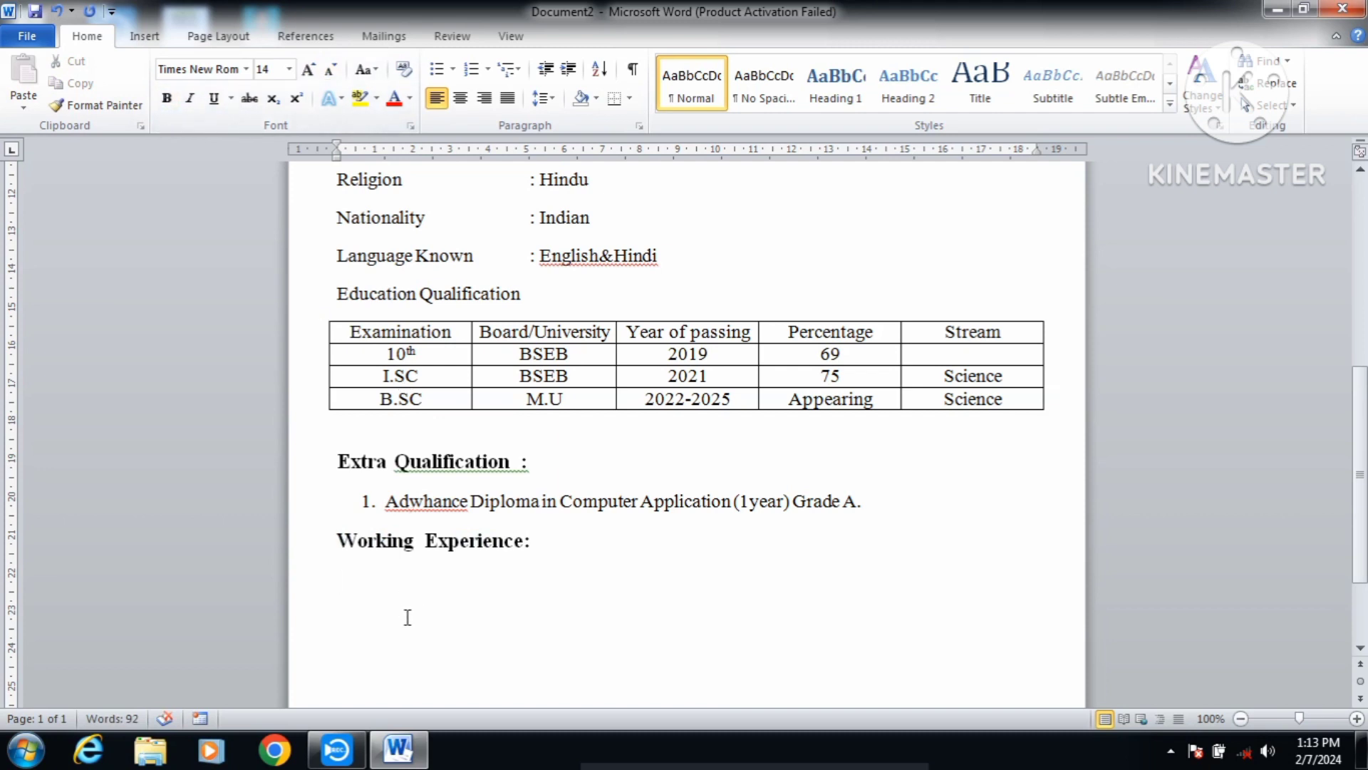
# Step: Enter '1. Computer Trainner in private Insitute Session (2020-2022)' as plain text
pyautogui.write('1.')
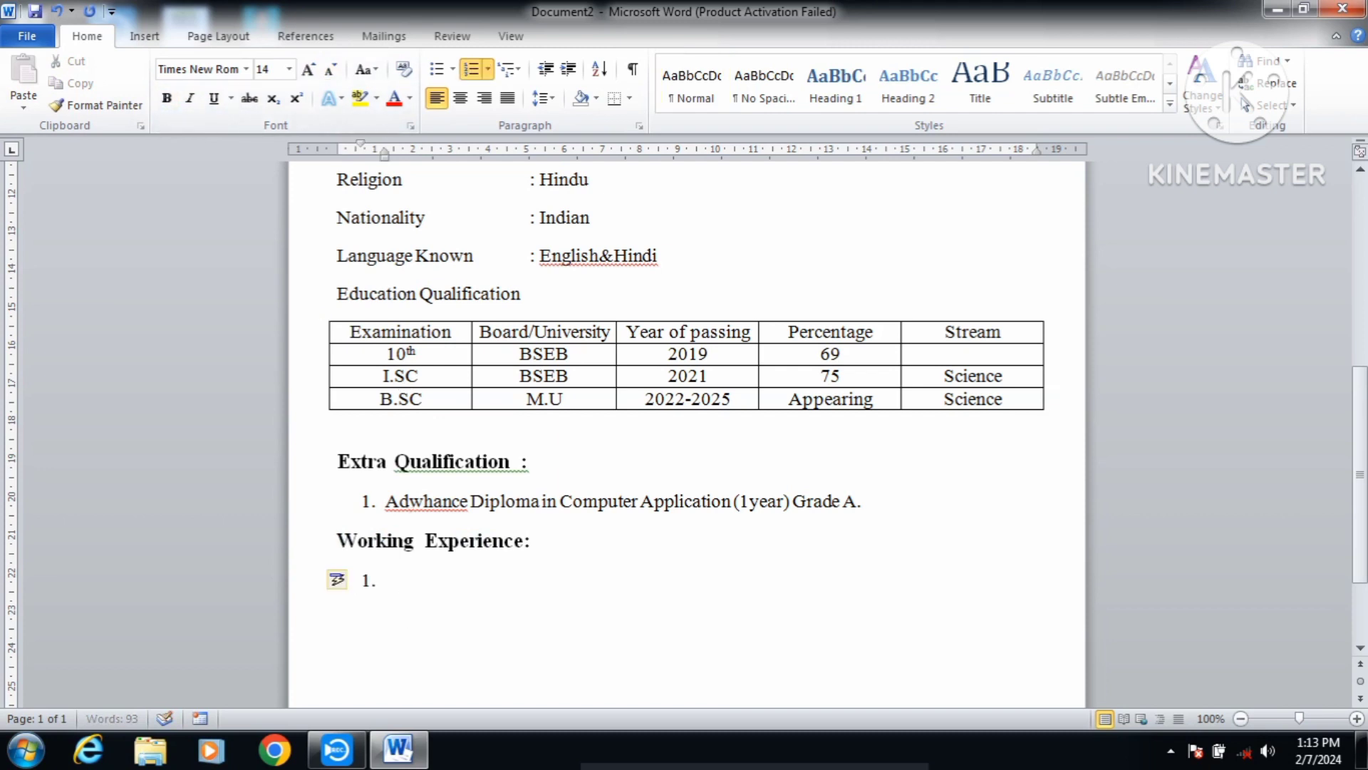
pyautogui.hotkey('ctrl', 'z')
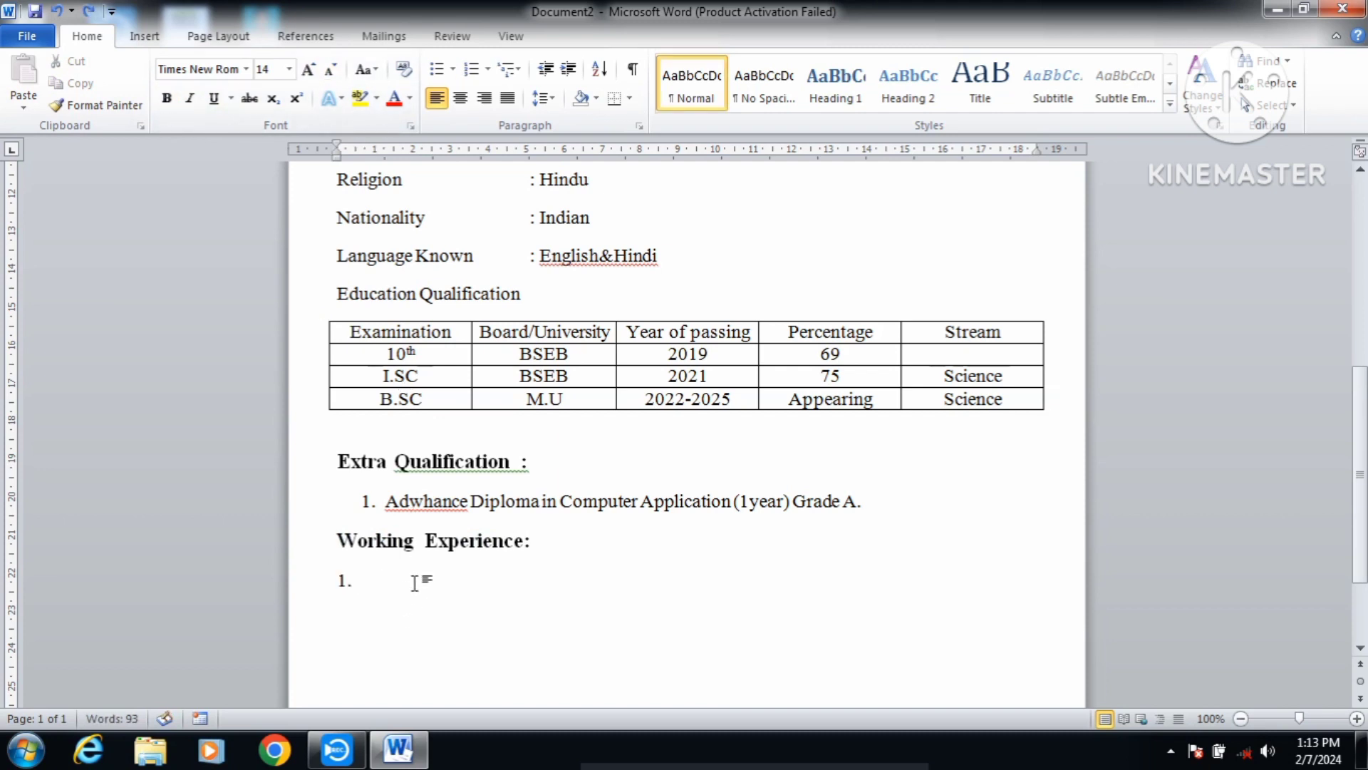
pyautogui.write('Computer Trainner')
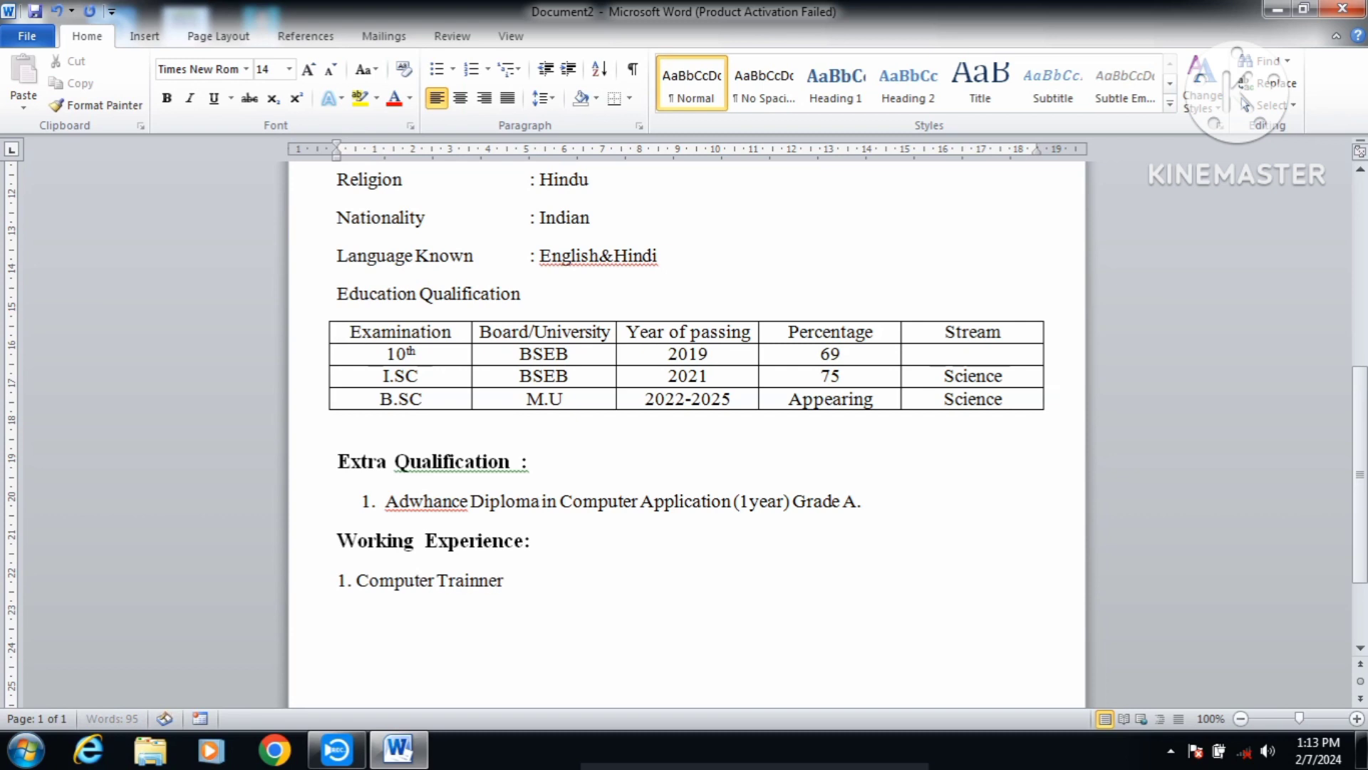
pyautogui.write(' in priva')
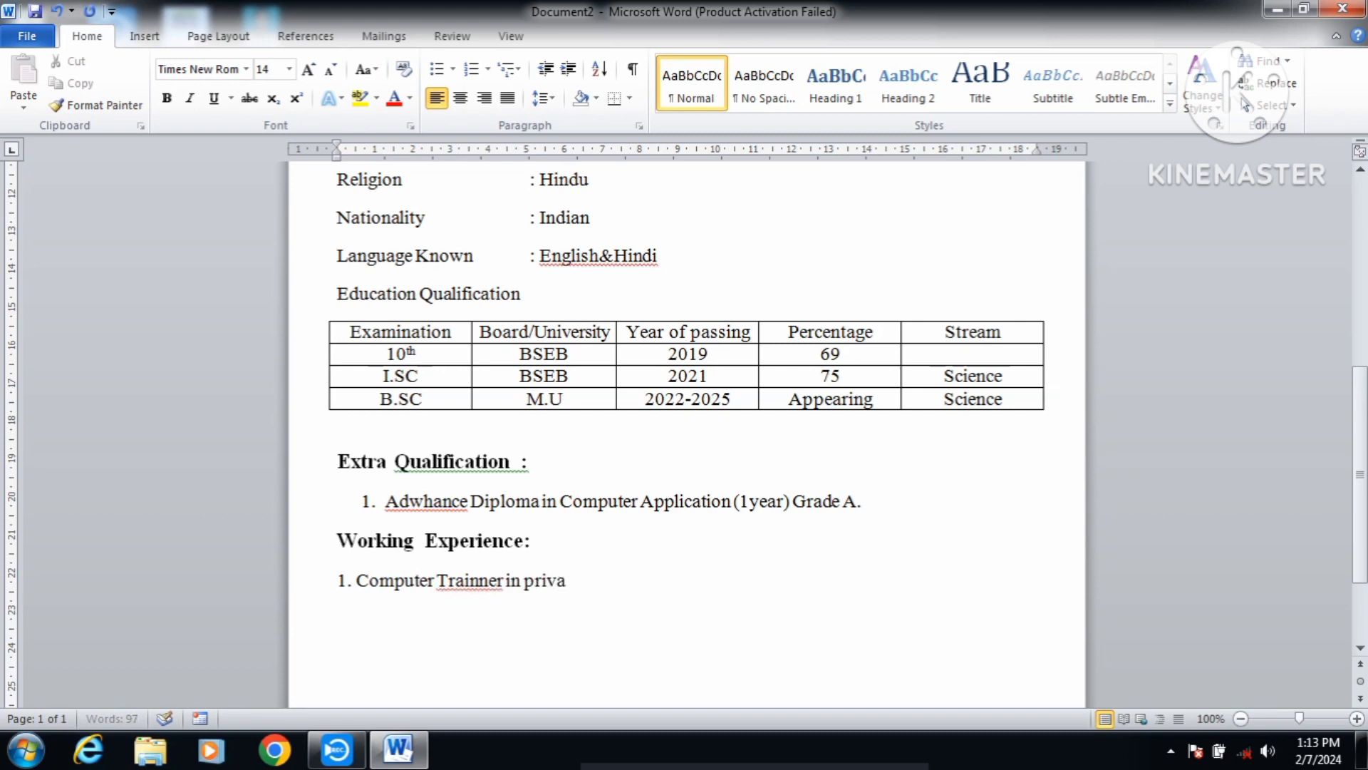
pyautogui.write('te Insitut')
pyautogui.write('e ')
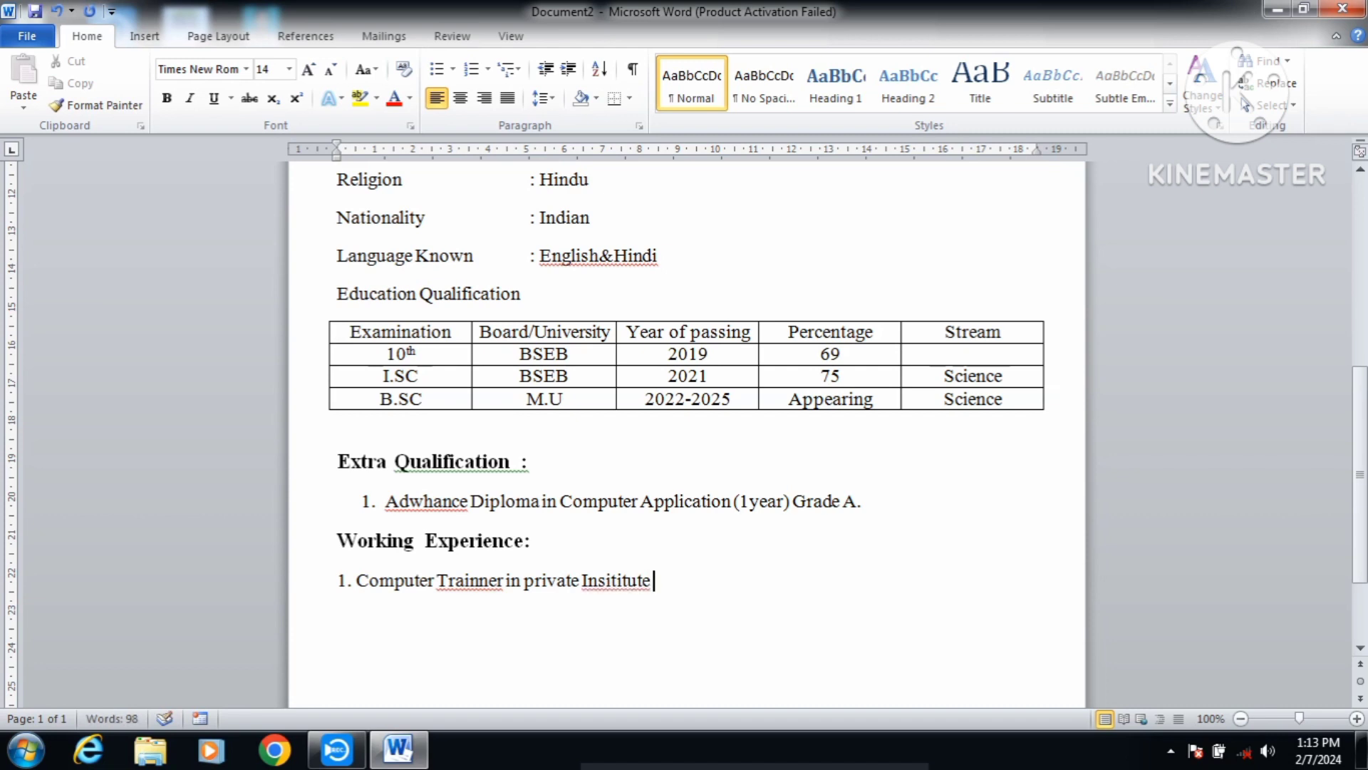
pyautogui.write('Session (')
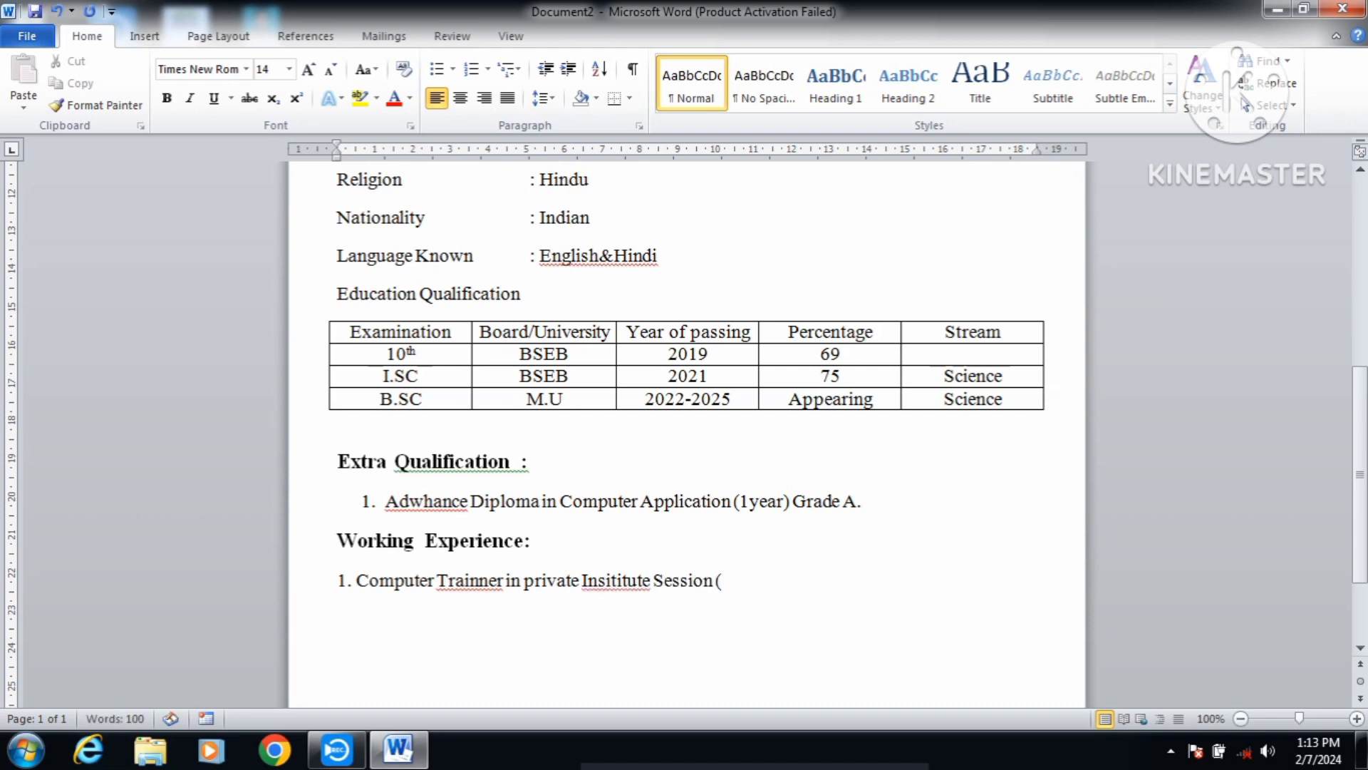
pyautogui.write('2022')
pyautogui.press('BackSpace')
pyautogui.write('0-2022)')
pyautogui.press('Return')
# Step: Add '2. Bihar Skill Development mission (Learner Facilator 2023-2024)' as the second entry
pyautogui.write('2.')
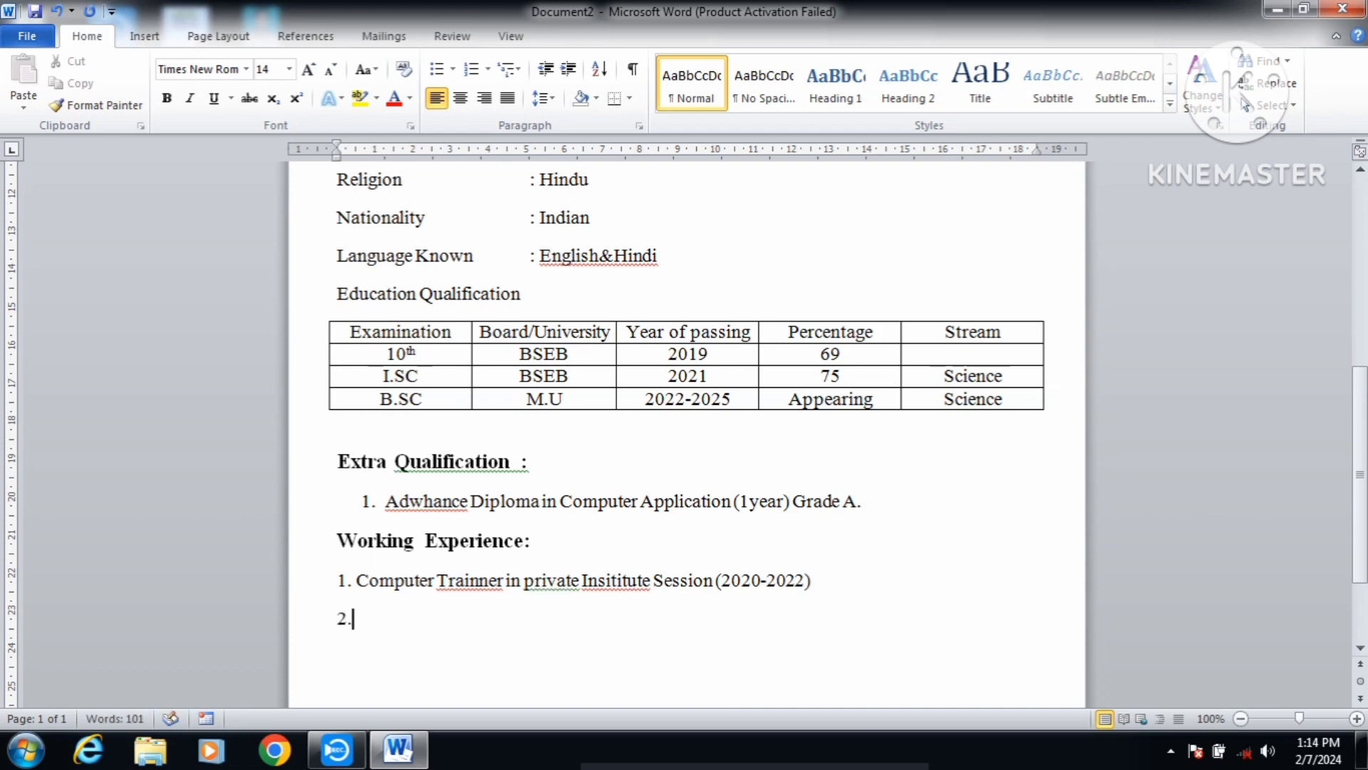
pyautogui.write(' Bihar Skill Deve')
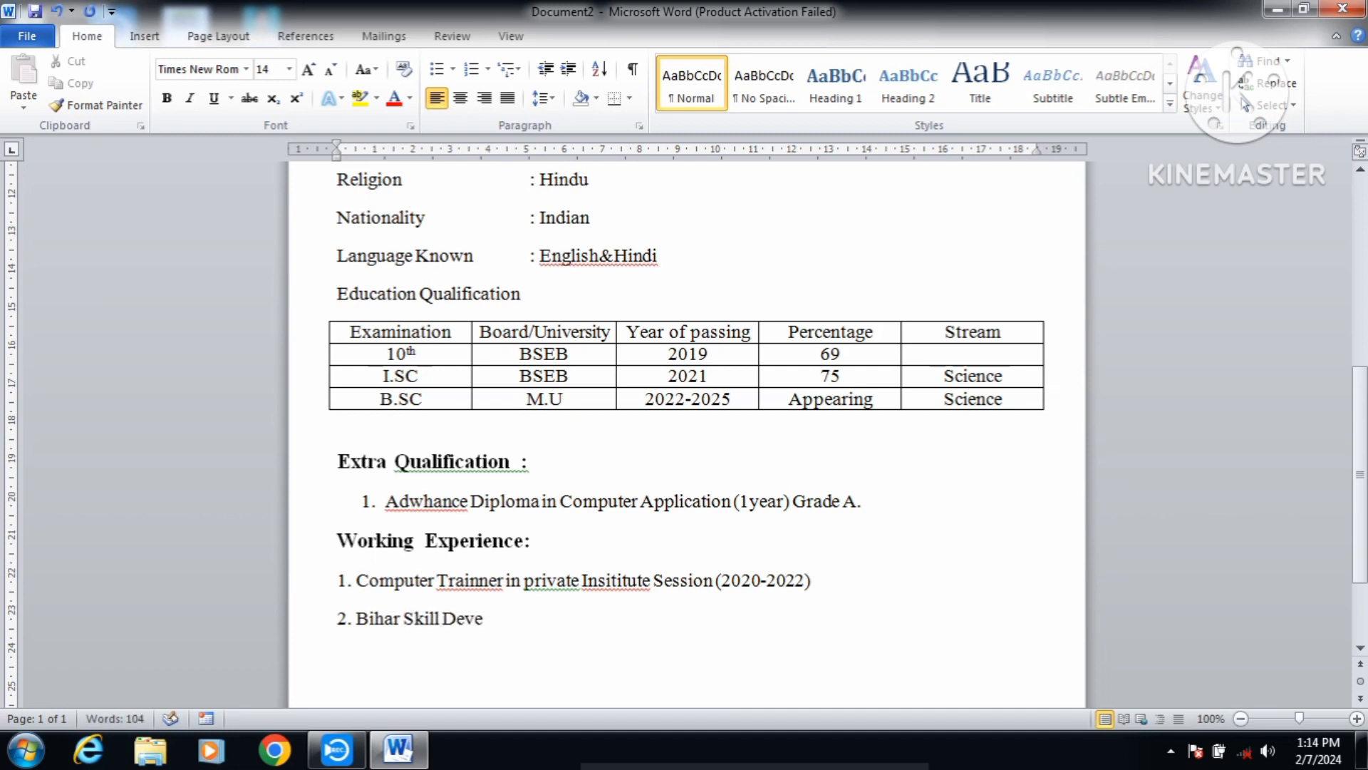
pyautogui.write('lopme')
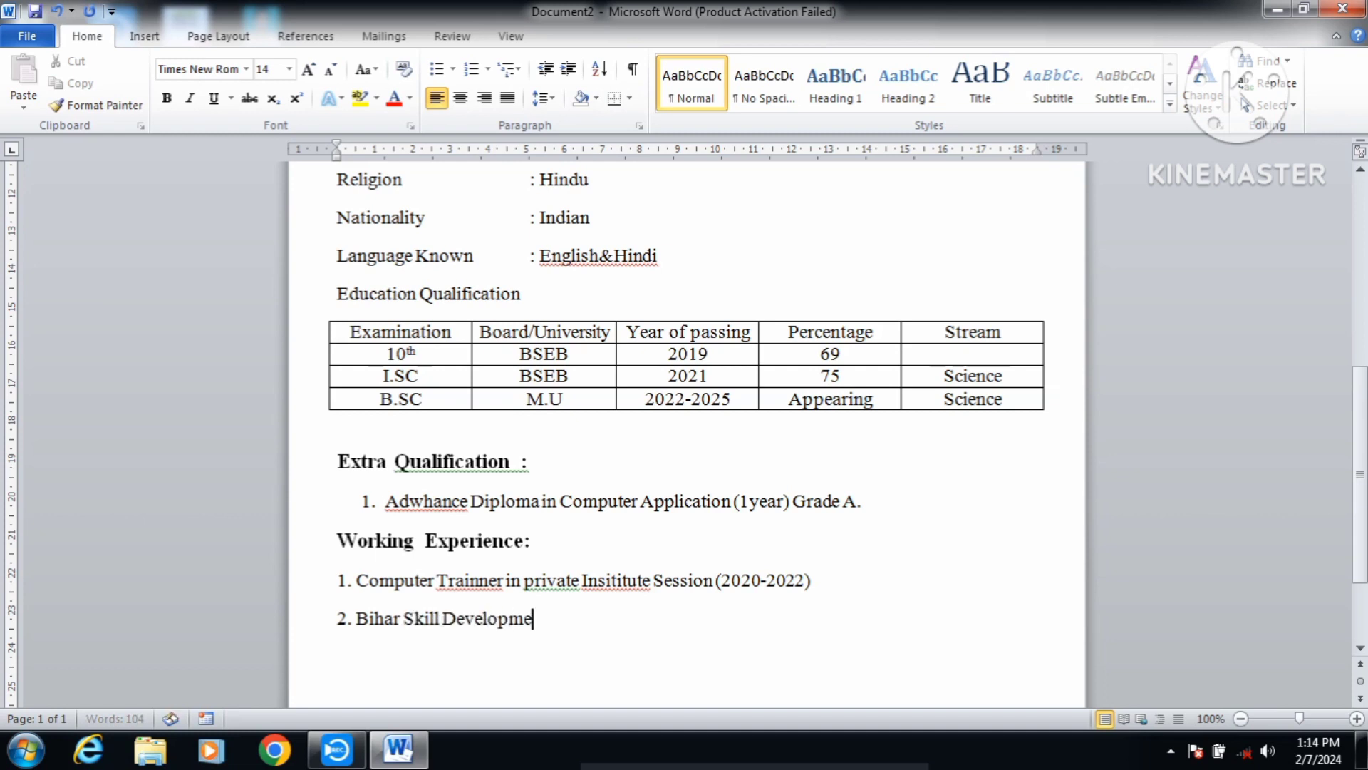
pyautogui.write('nt mission')
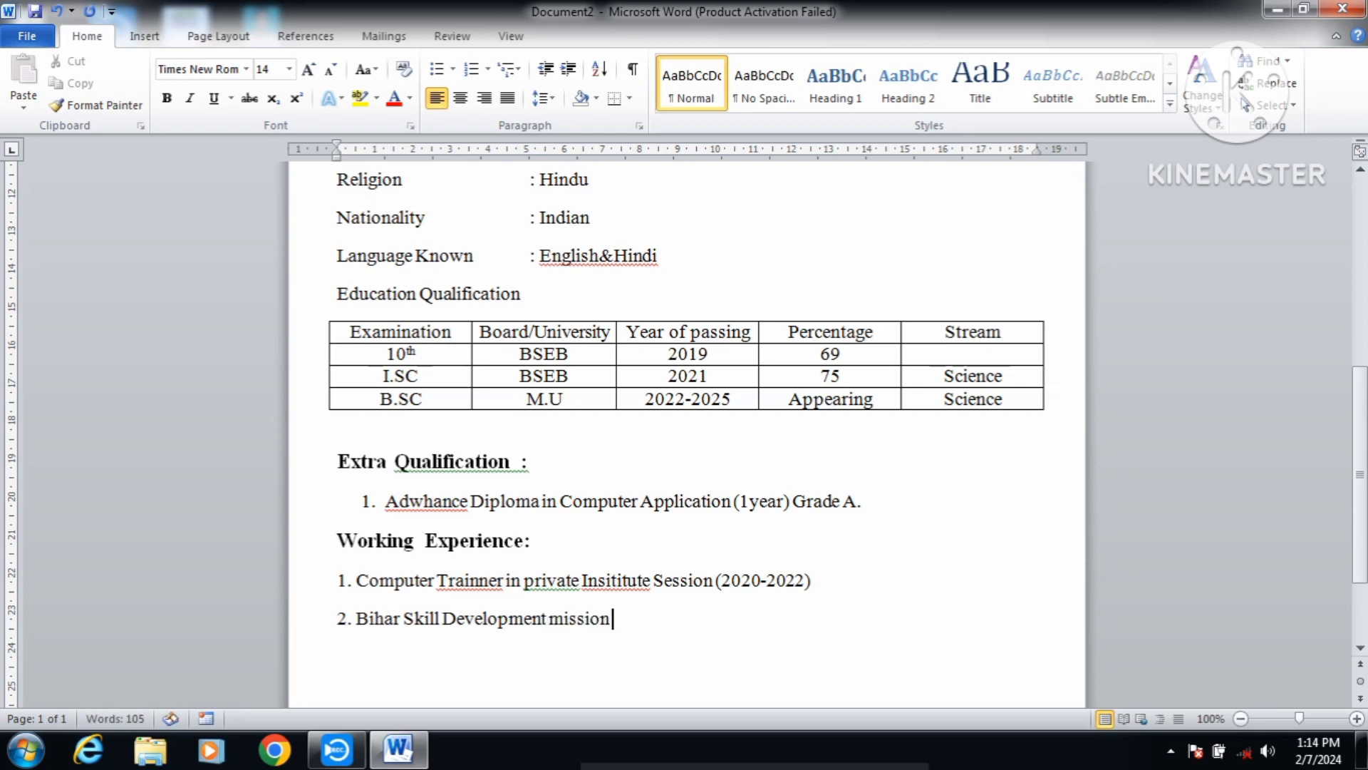
pyautogui.write(' (Learner Facila')
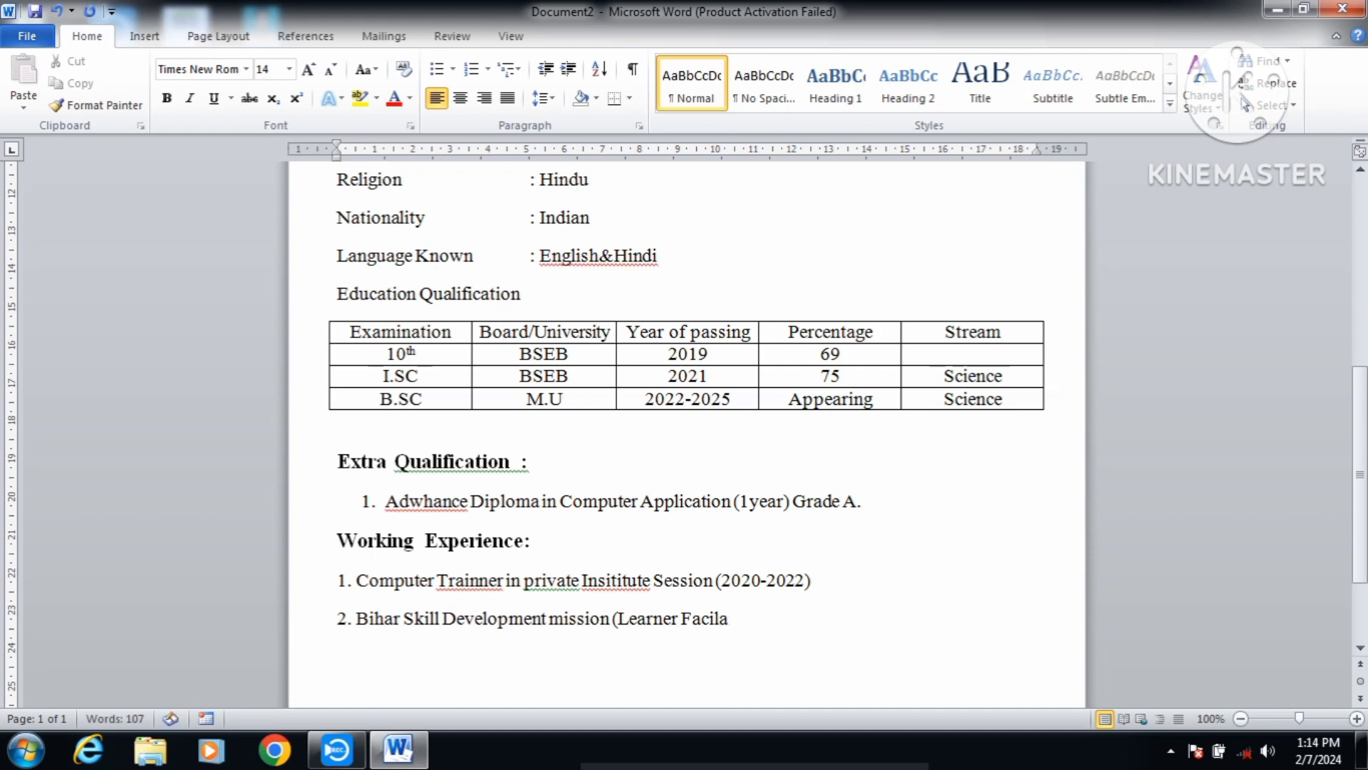
pyautogui.write('tor2023-2024')
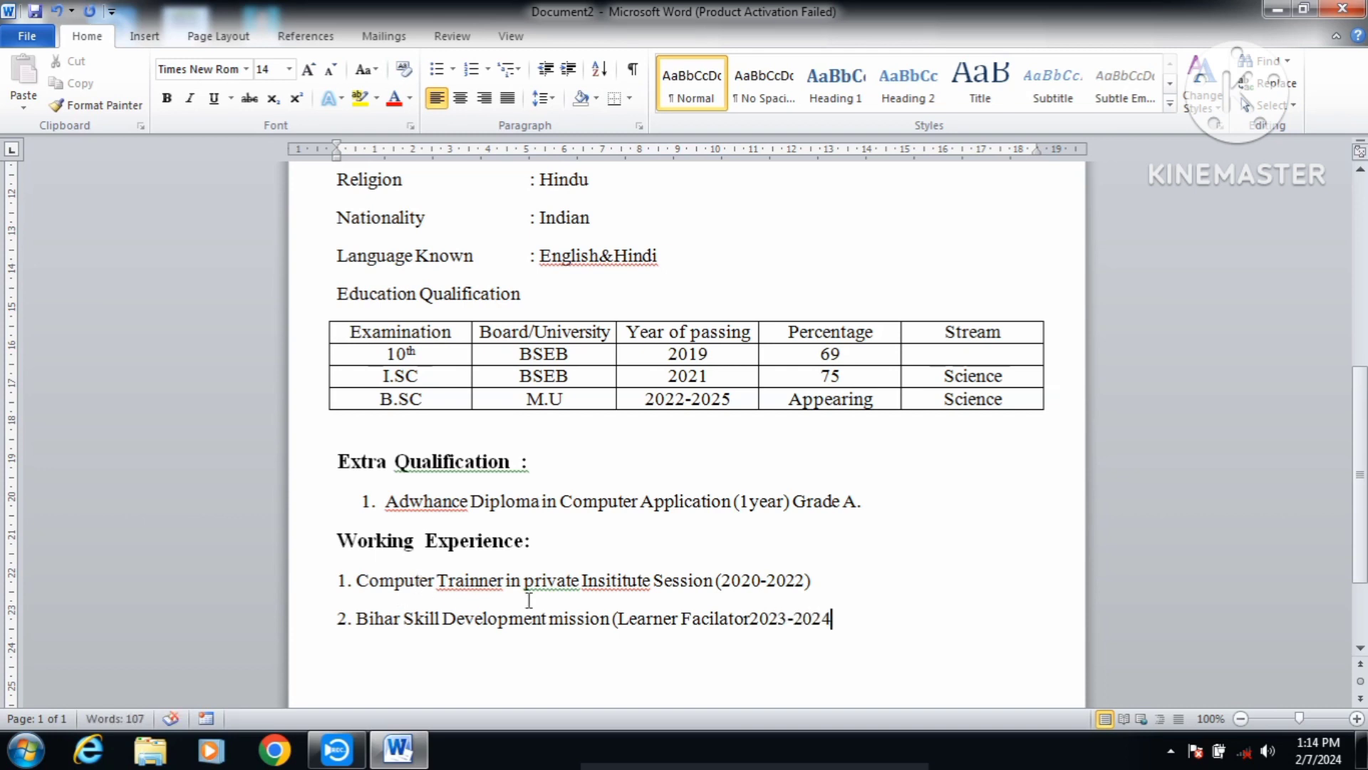
pyautogui.click(753, 615)
pyautogui.click(840, 619)
pyautogui.write(')')
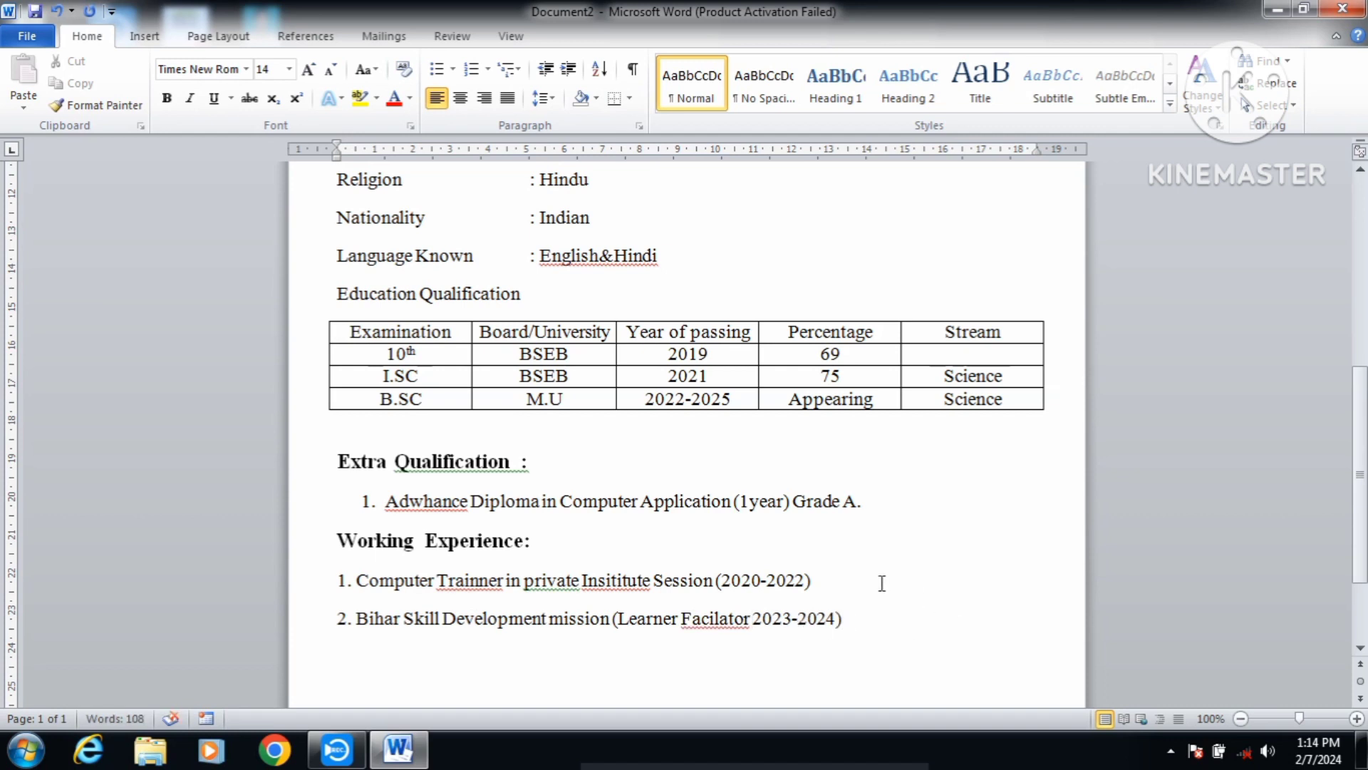
pyautogui.press('Return')
# Step: Add a bold 'Declarations:' heading followed by a row of dots
pyautogui.scroll(-3, 854, 508)
pyautogui.write('D')
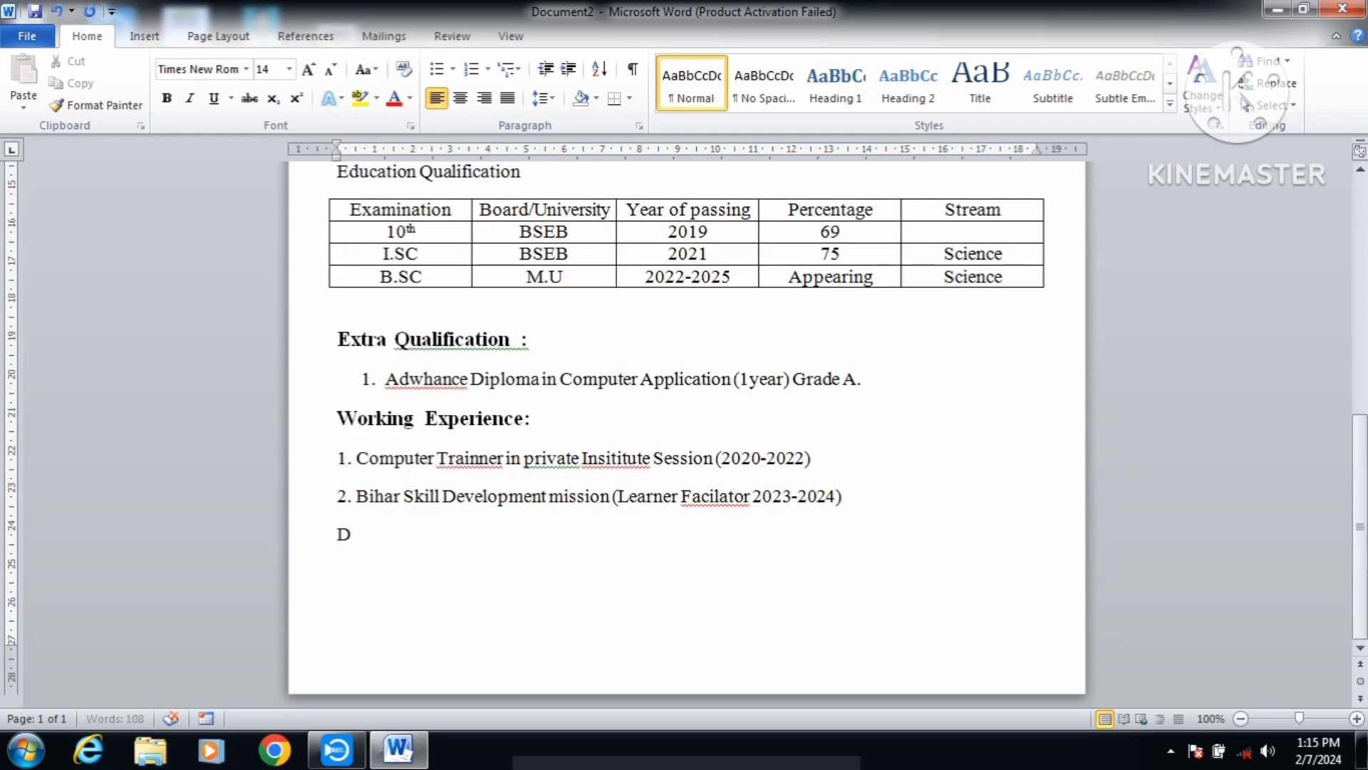
pyautogui.write('eclaration')
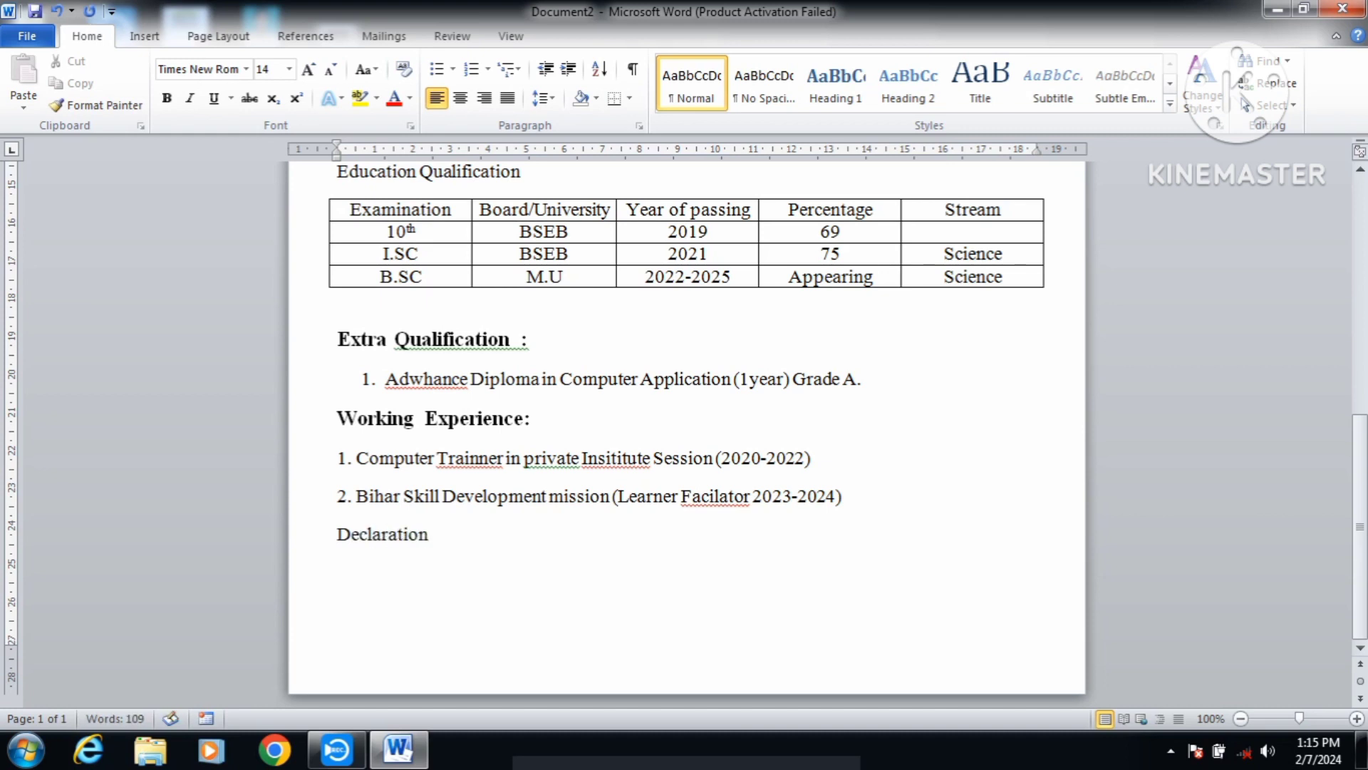
pyautogui.write('s:')
pyautogui.moveTo(451, 535); pyautogui.dragTo(363, 543)
pyautogui.click(166, 97)
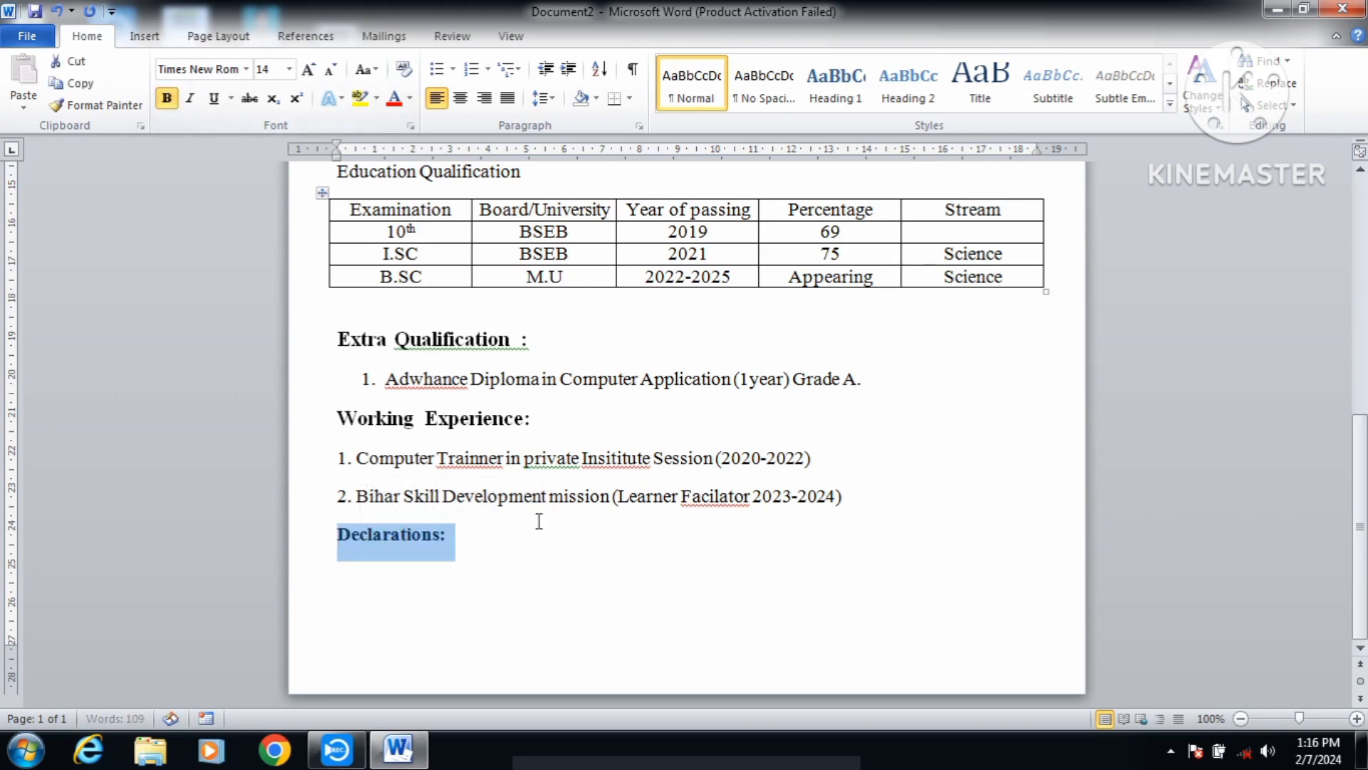
pyautogui.click(476, 543)
pyautogui.write('.')
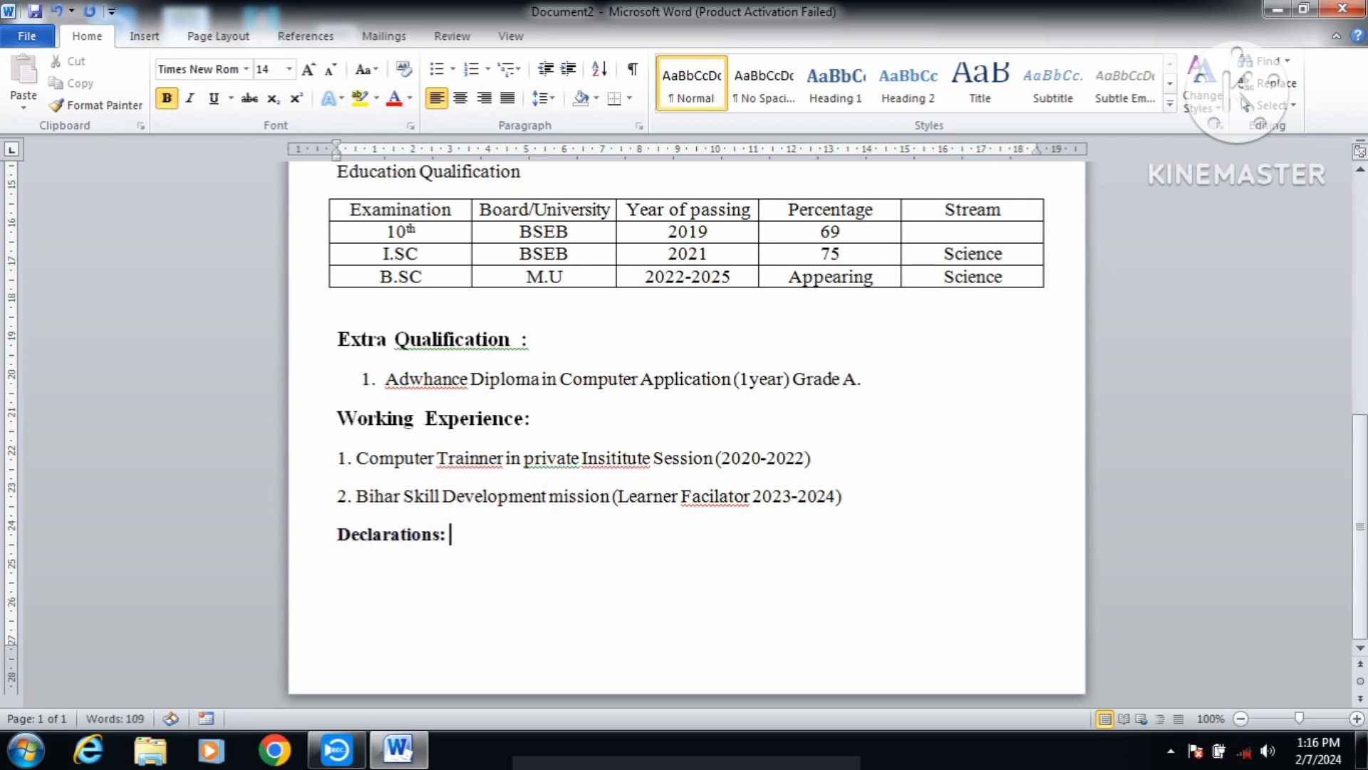
pyautogui.write('....................................')
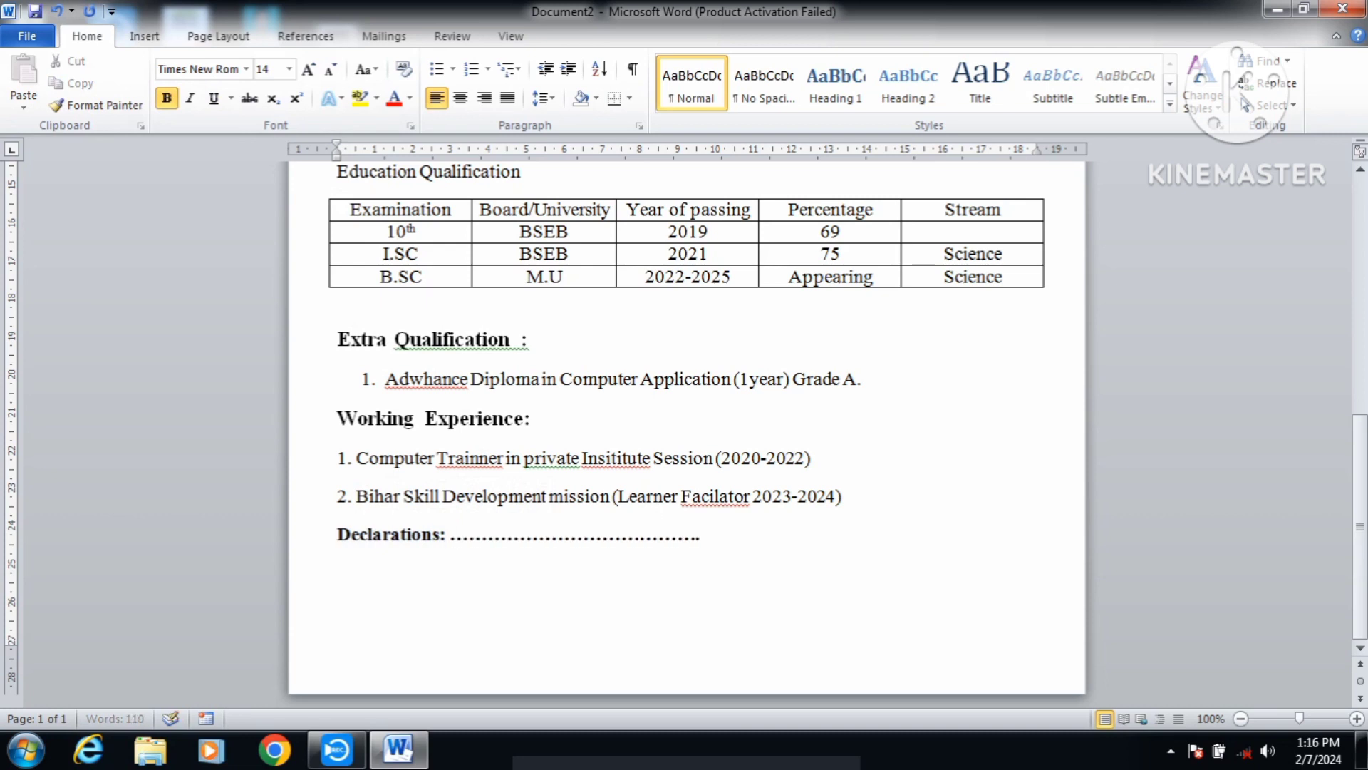
# Step: Add Date and Place lines, with Signature tabbed to the right of Place
pyautogui.press('Return')
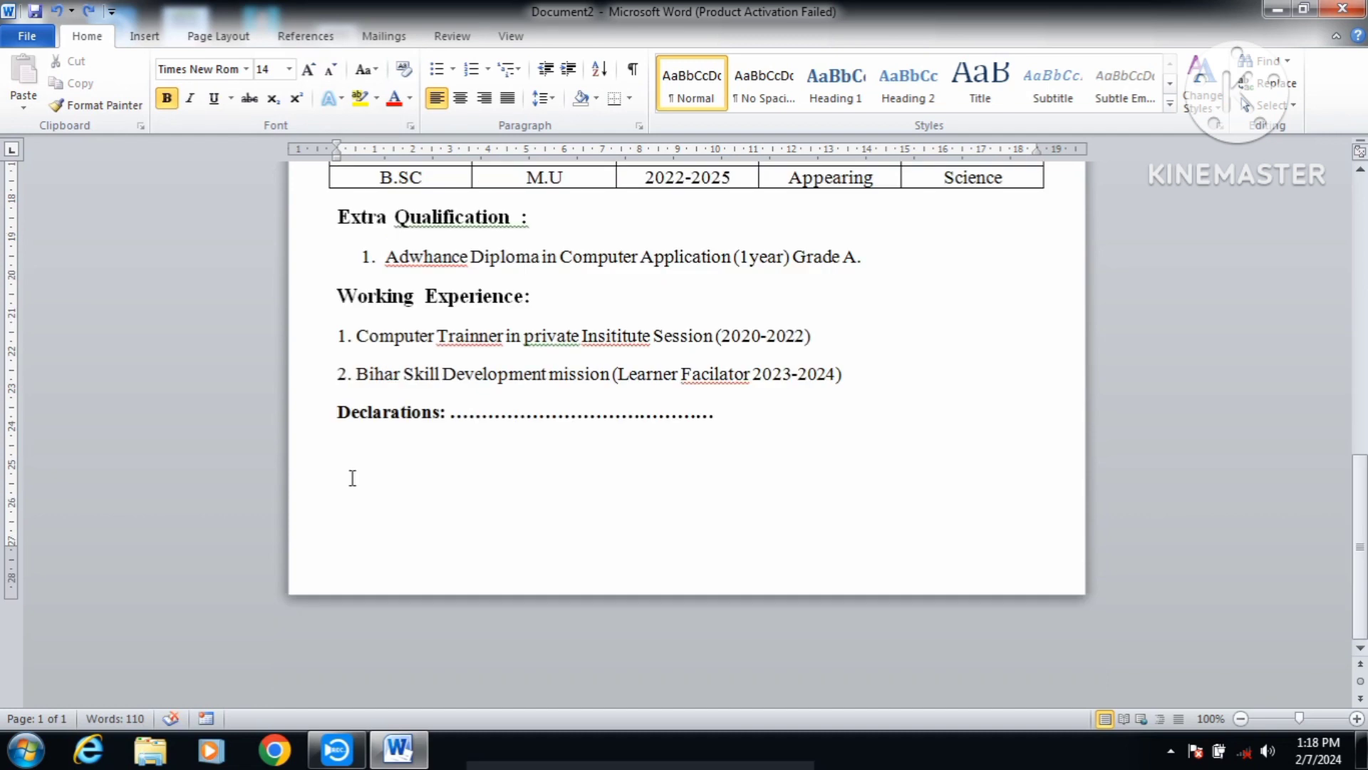
pyautogui.write('Date')
pyautogui.press('Return')
pyautogui.write('Place')
pyautogui.press('Tab')
pyautogui.press('Tab')
pyautogui.press('Tab')
pyautogui.press('Tab')
pyautogui.press('Tab')
pyautogui.press('Tab')
pyautogui.press('Tab')
pyautogui.press('Tab')
pyautogui.press('Tab')
pyautogui.press('Tab')
pyautogui.press('Tab')
pyautogui.write('Sign')
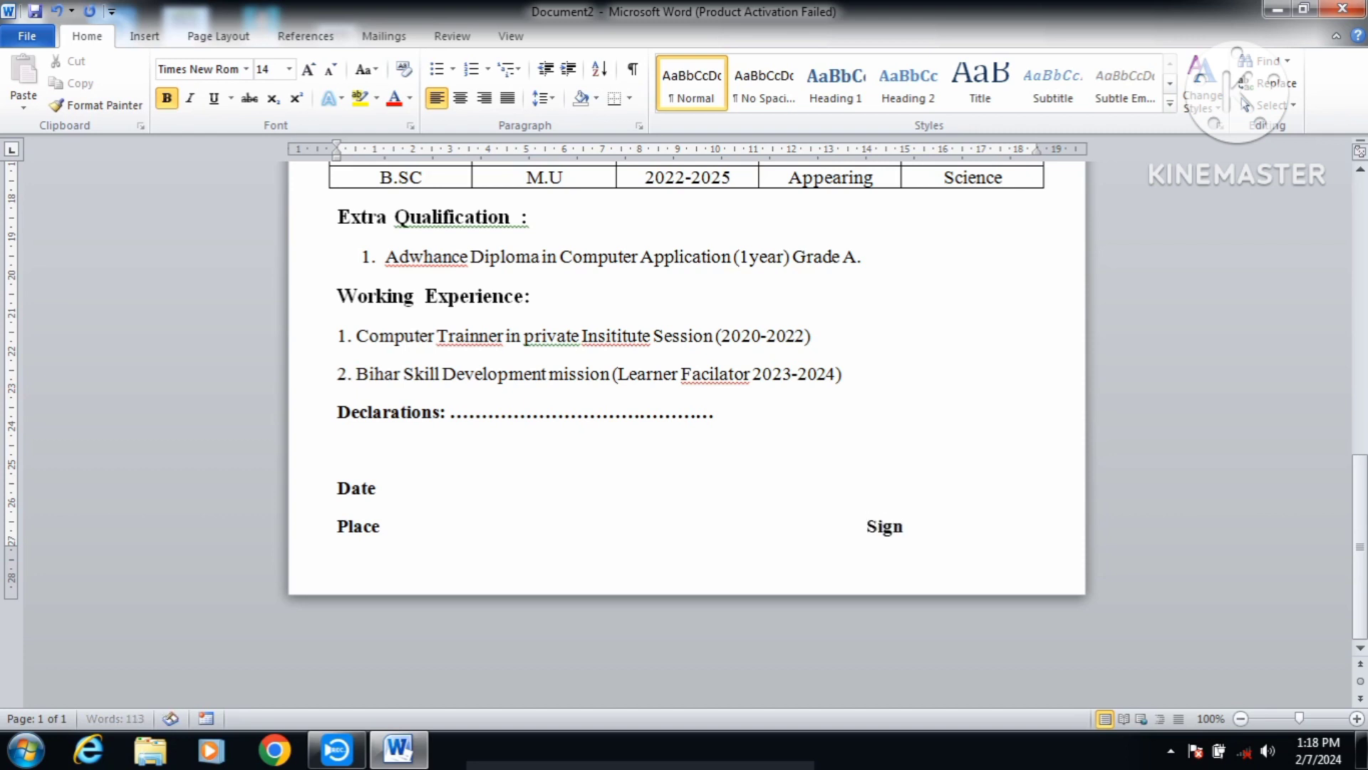
pyautogui.write('ature')
# Step: Draw a horizontal straight line just above Signature
pyautogui.click(144, 36)
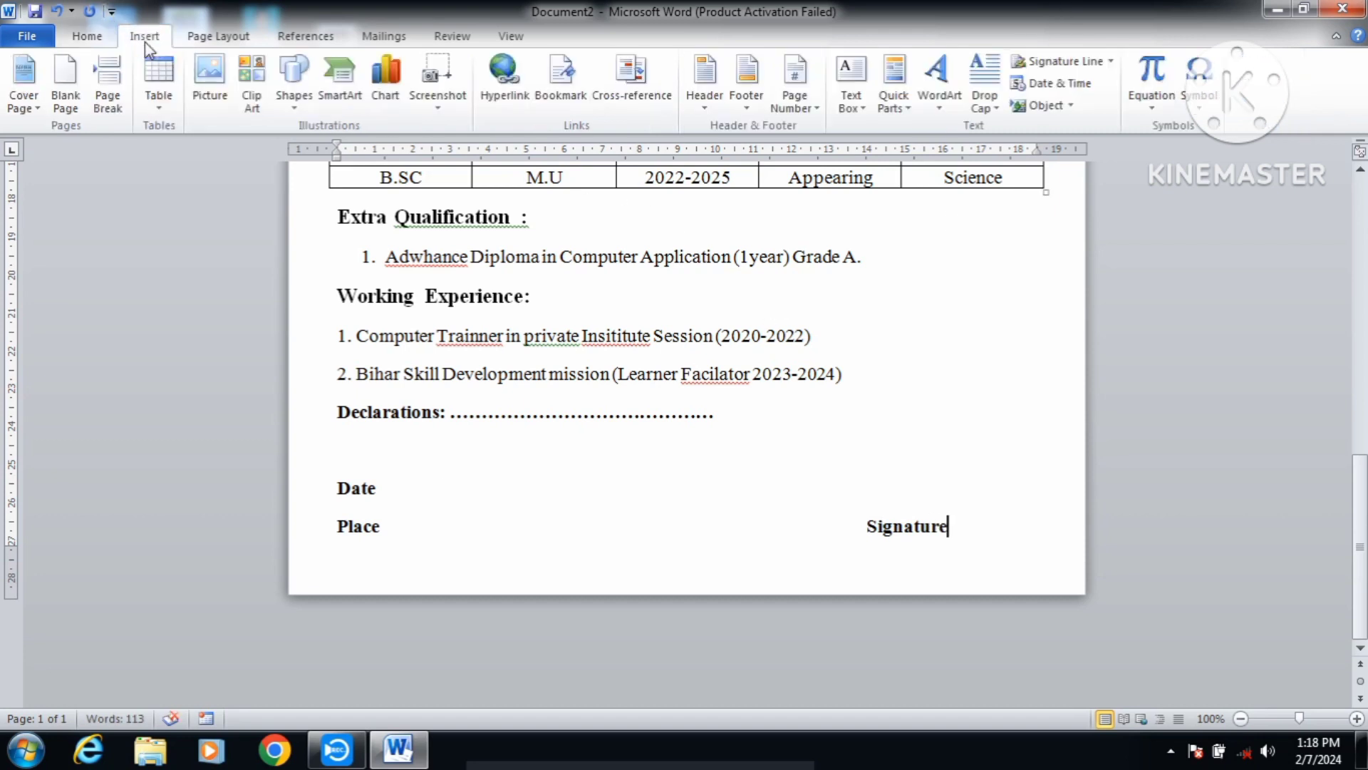
pyautogui.click(294, 100)
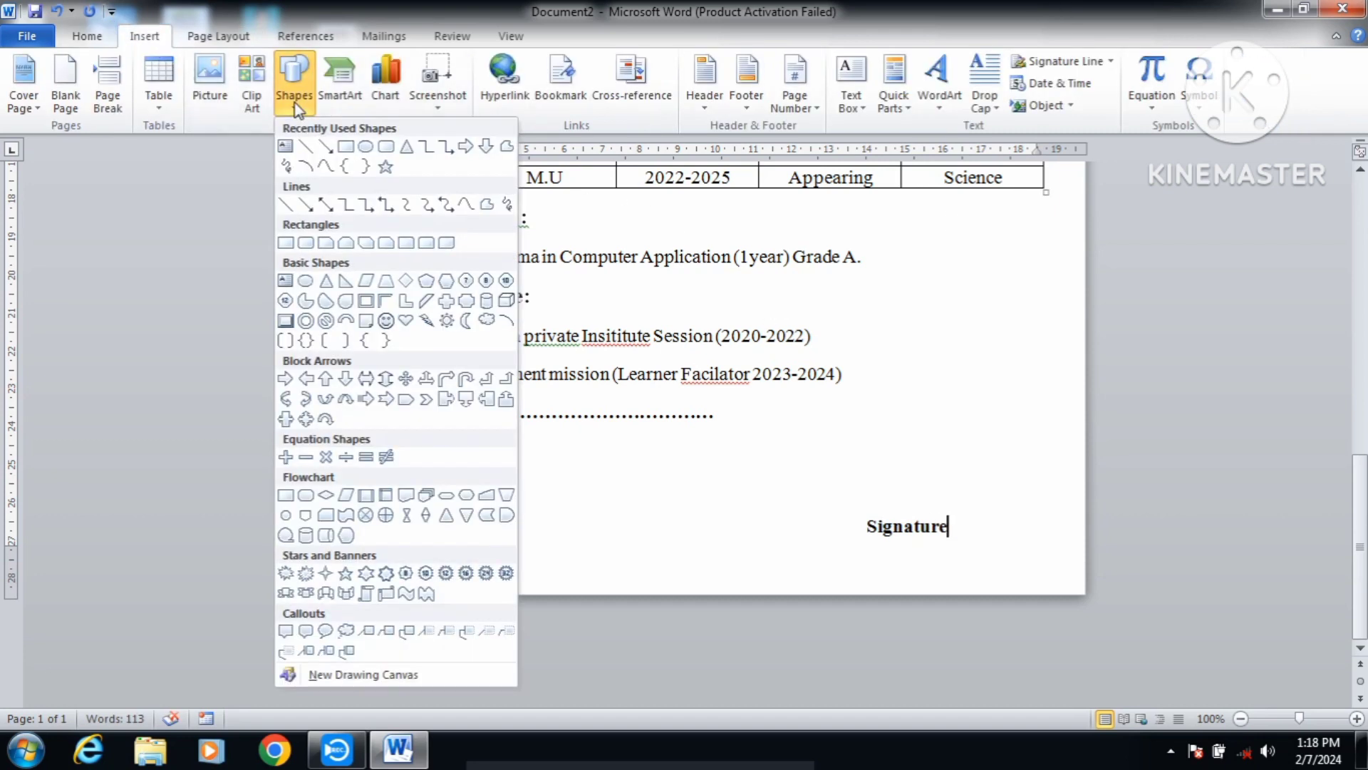
pyautogui.click(310, 147)
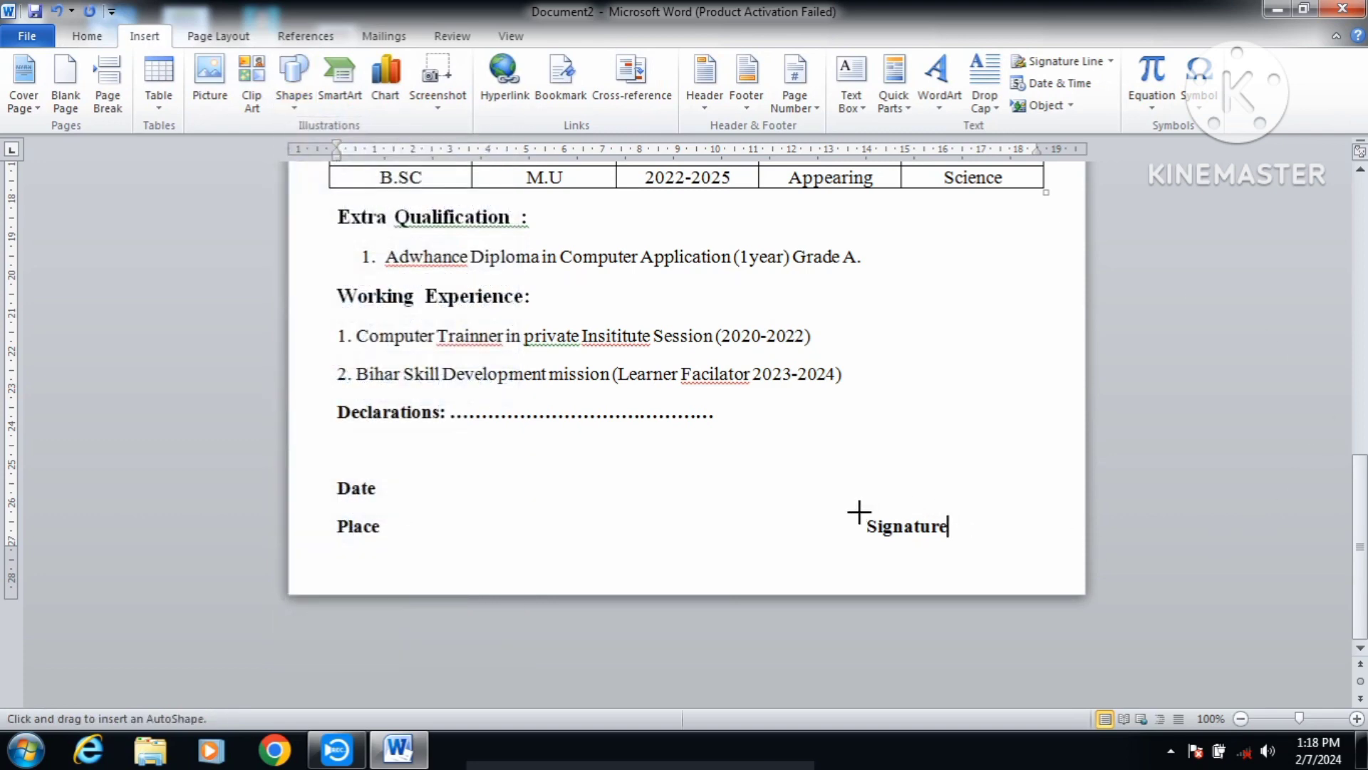
pyautogui.moveTo(861, 508); pyautogui.dragTo(962, 507)
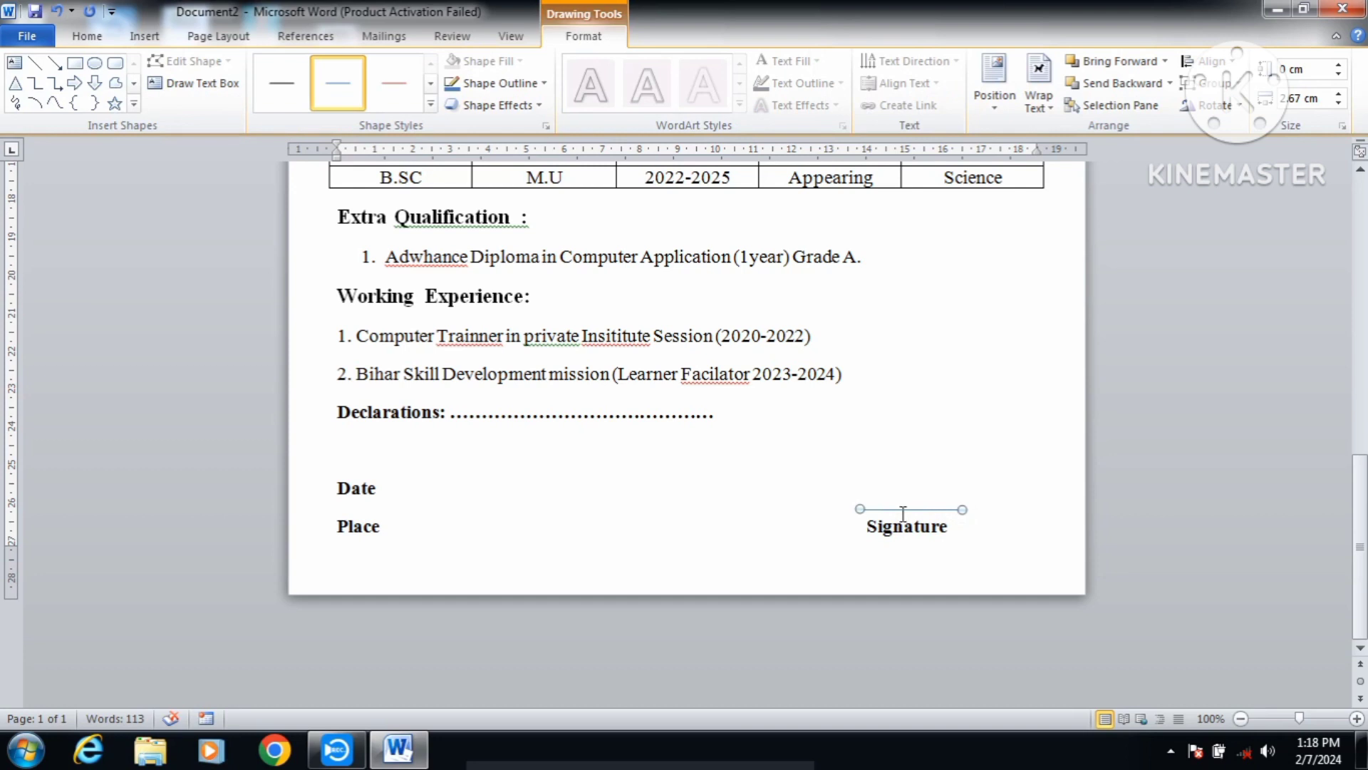
# Step: Make the signature line black at 1 pt and nudge it down and left
pyautogui.click(527, 84)
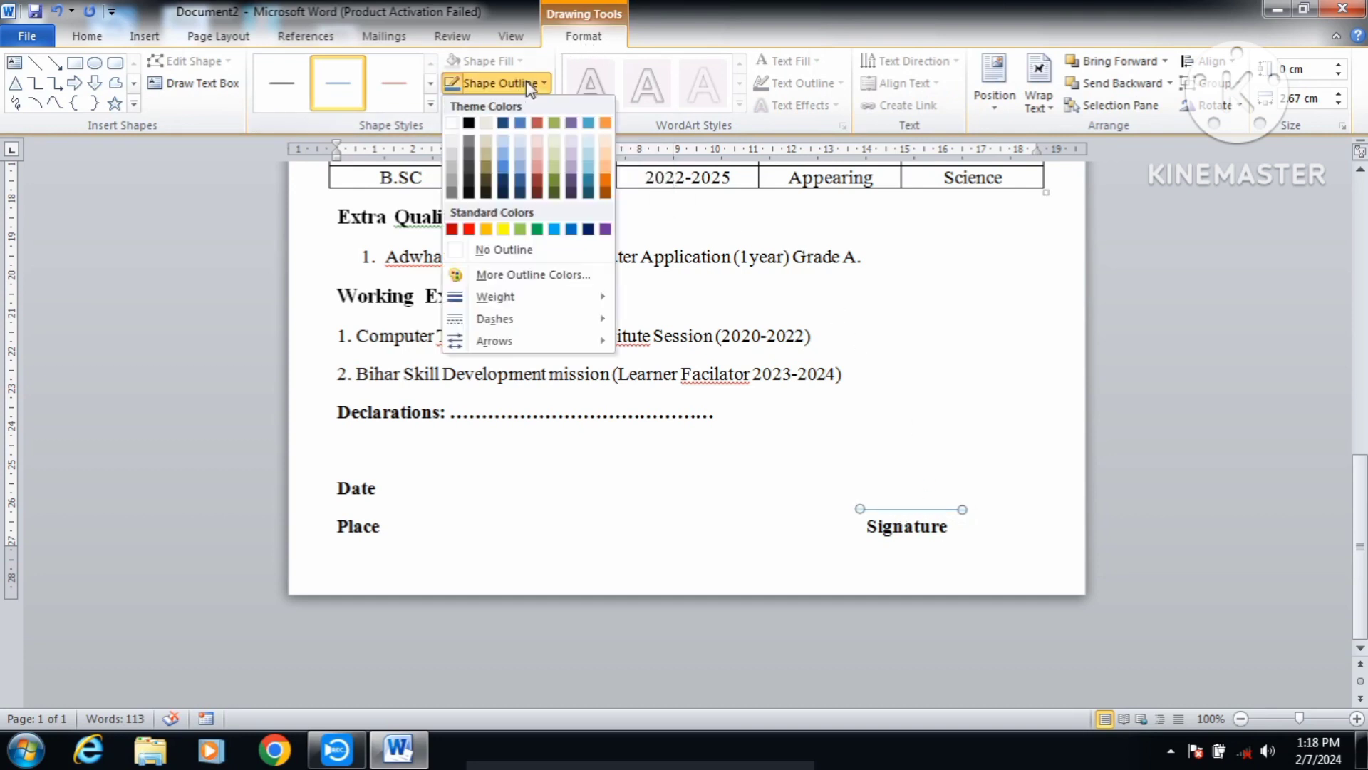
pyautogui.click(469, 122)
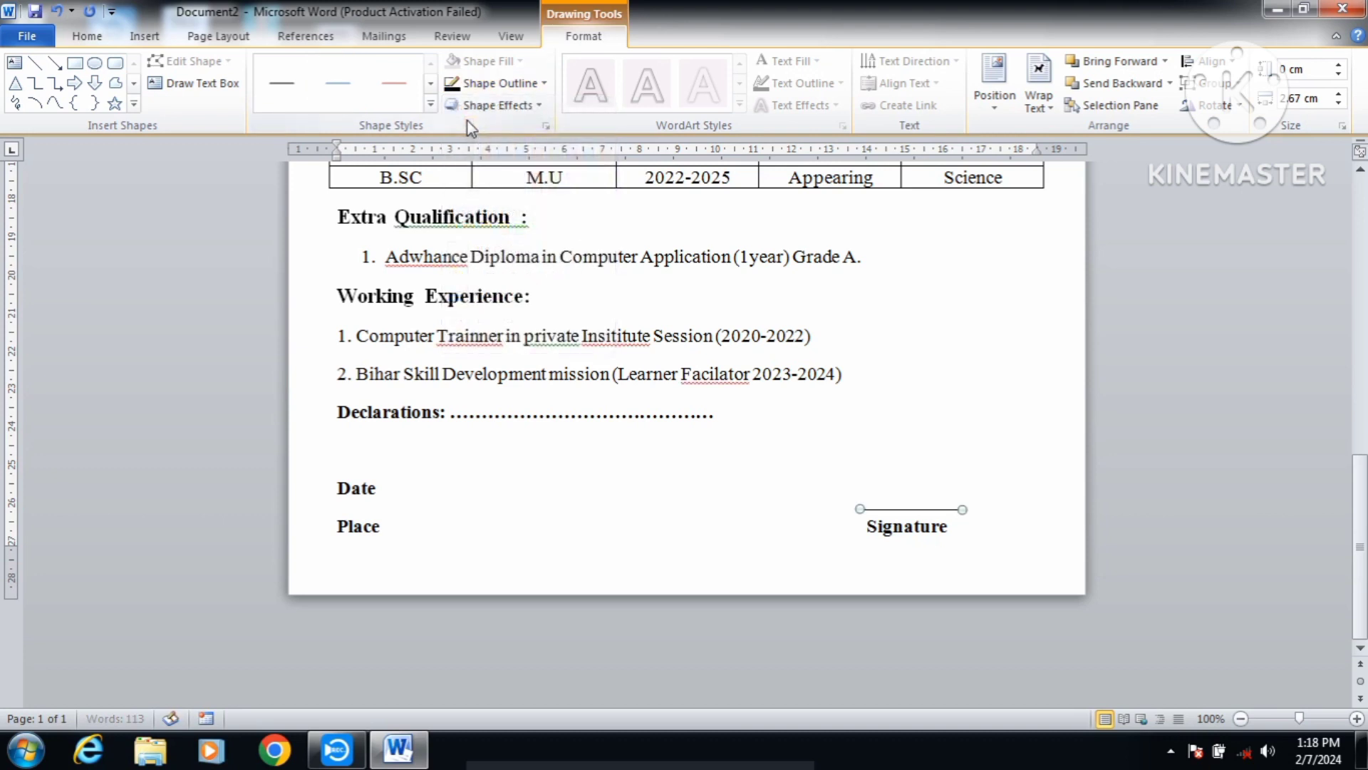
pyautogui.click(517, 84)
pyautogui.moveTo(513, 299)
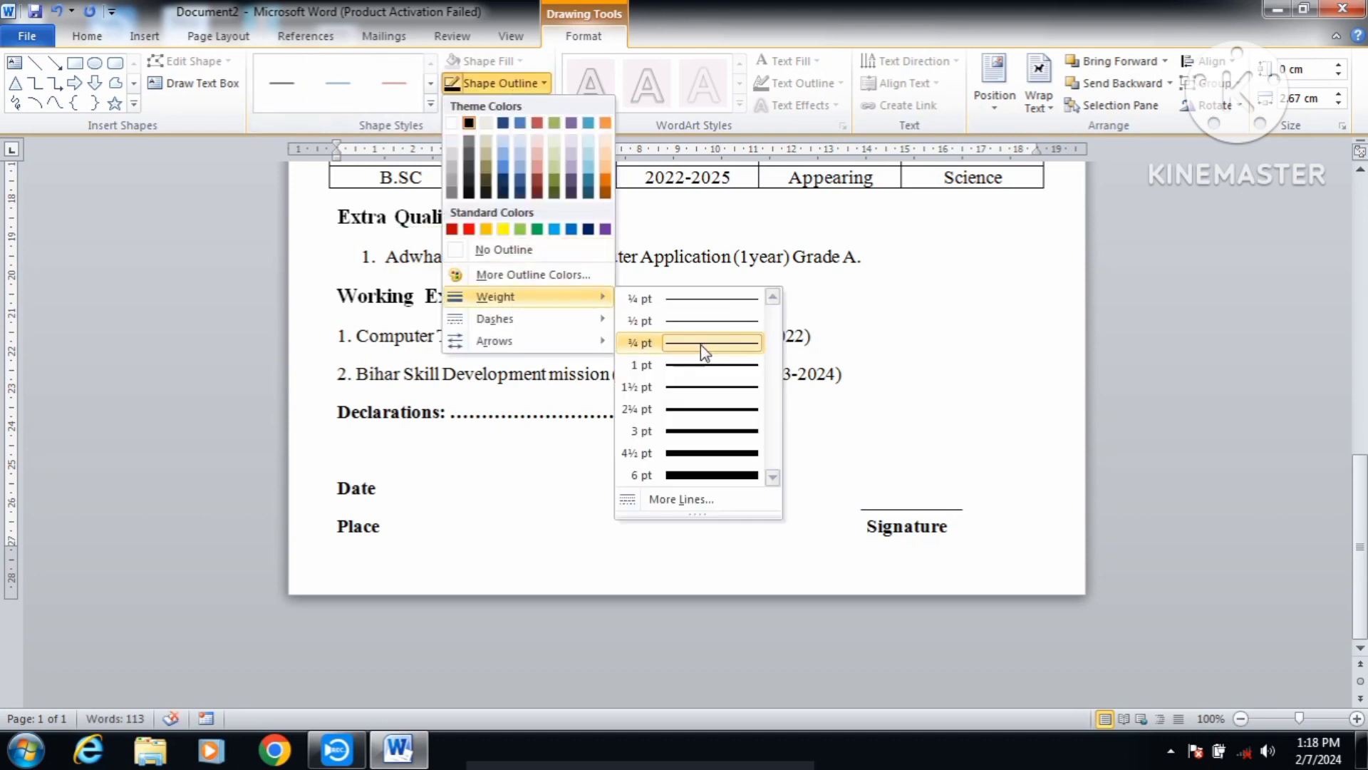
pyautogui.click(718, 367)
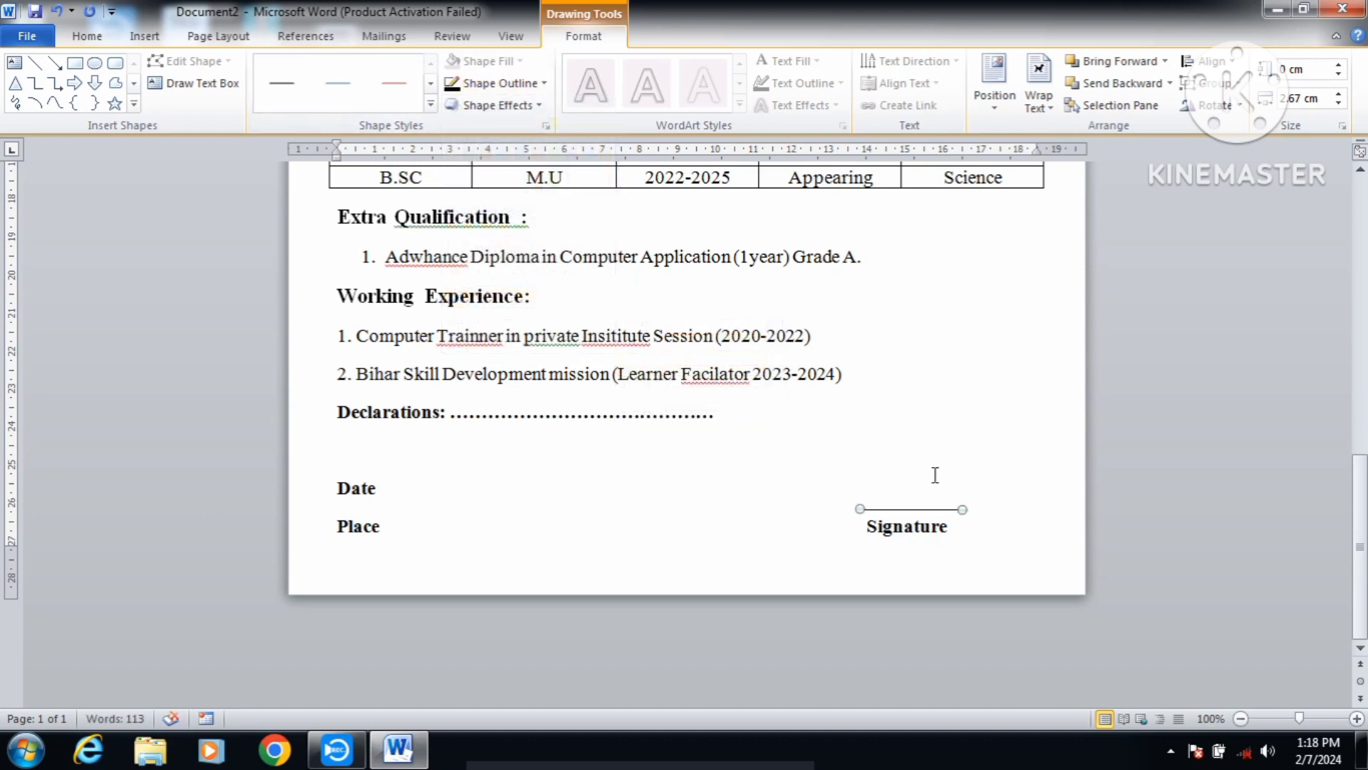
pyautogui.press('Down')
pyautogui.press('Down')
pyautogui.press('Down')
pyautogui.press('Left')
pyautogui.press('Left')
pyautogui.press('Left')
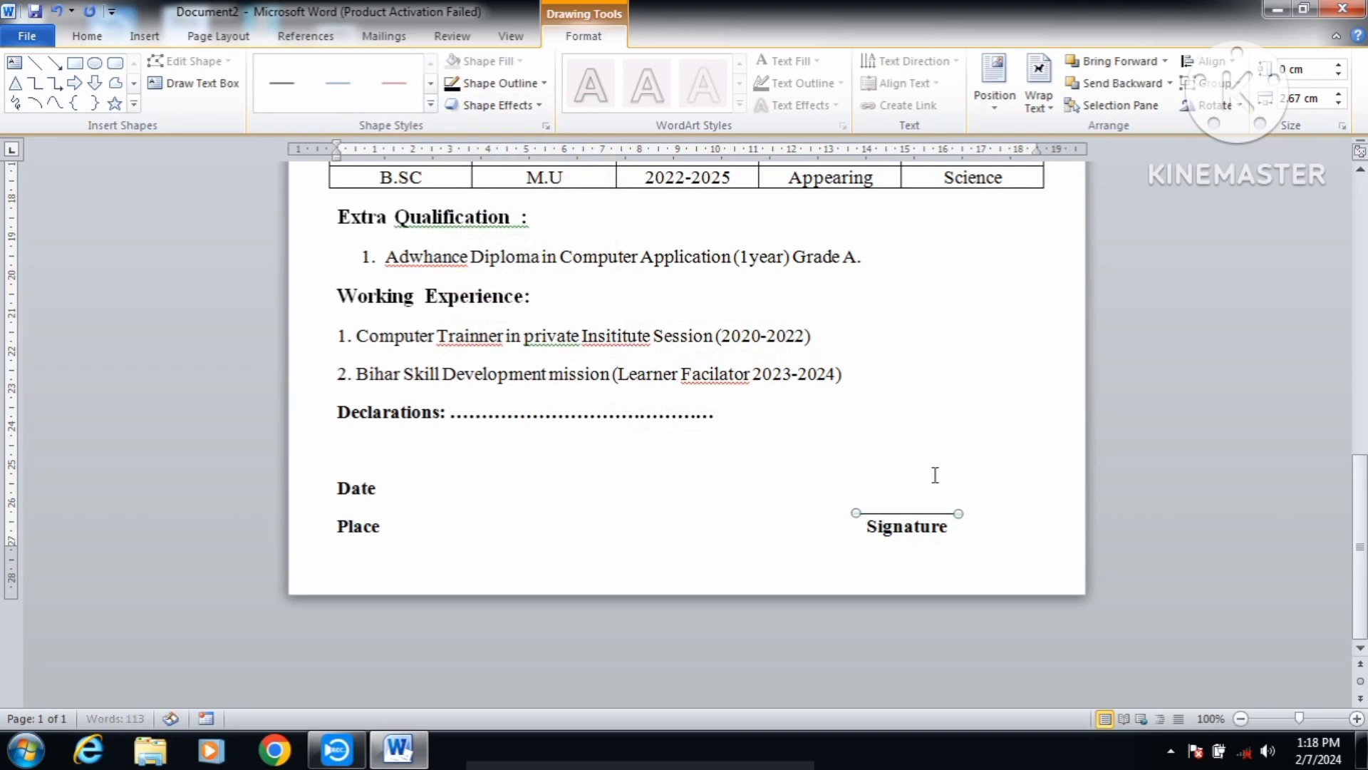
pyautogui.click(828, 432)
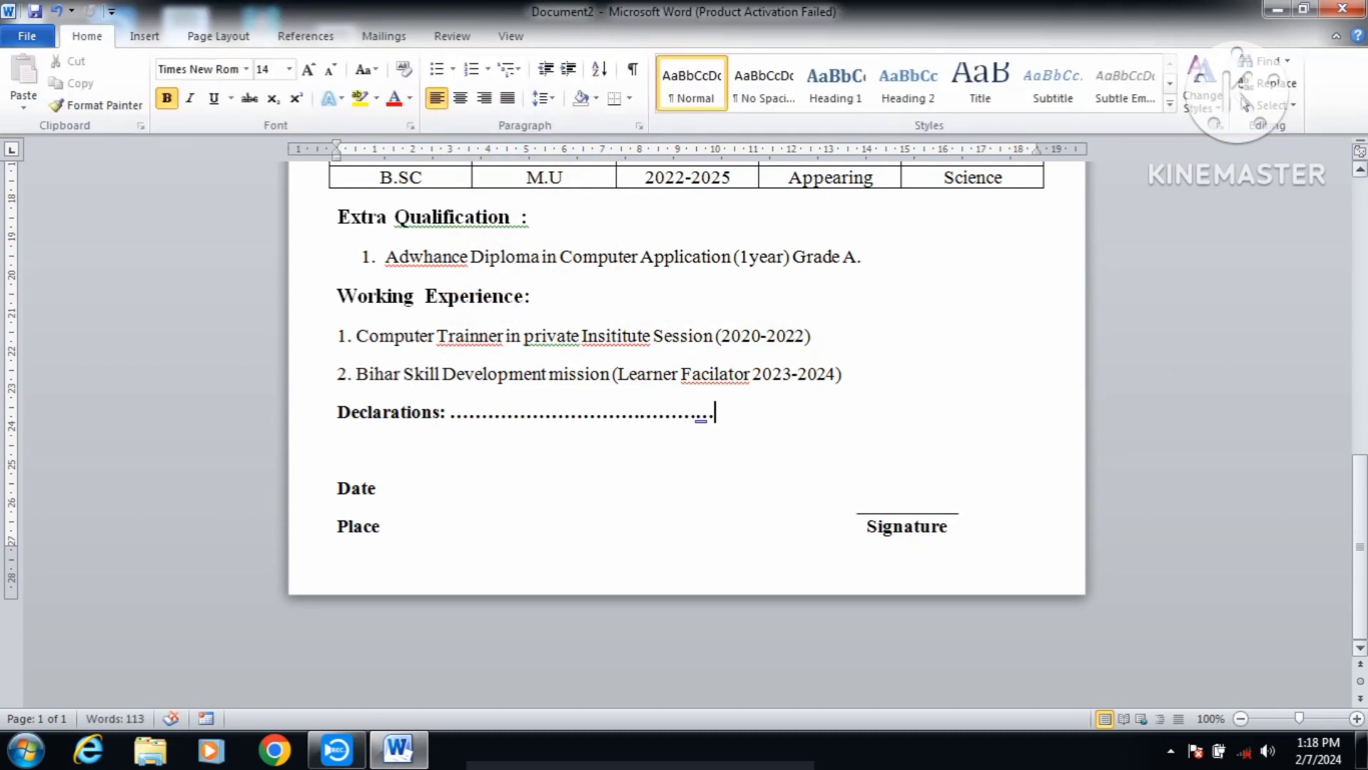
pyautogui.moveTo(1365, 511); pyautogui.dragTo(1365, 228)
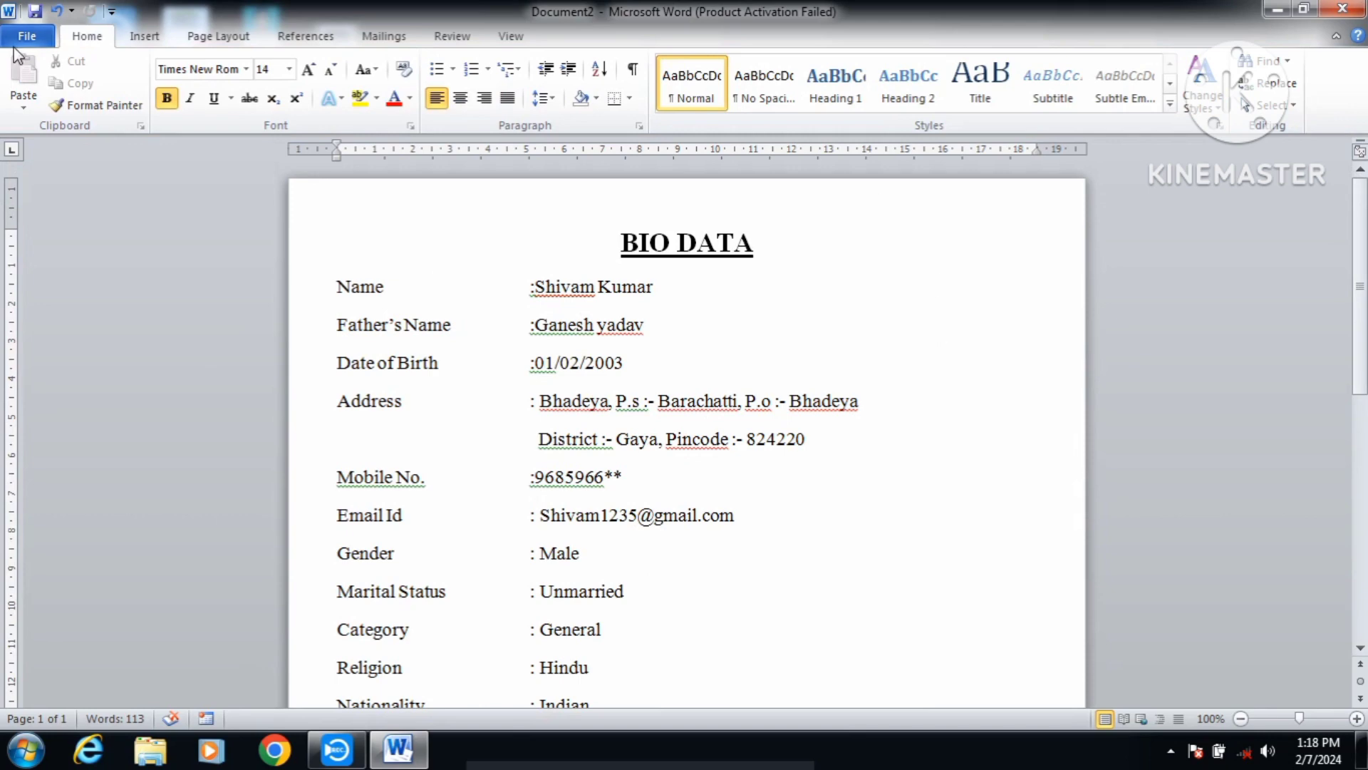
# Step: Insert the passport photo file 'ni' from the Desktop into the document
pyautogui.click(147, 36)
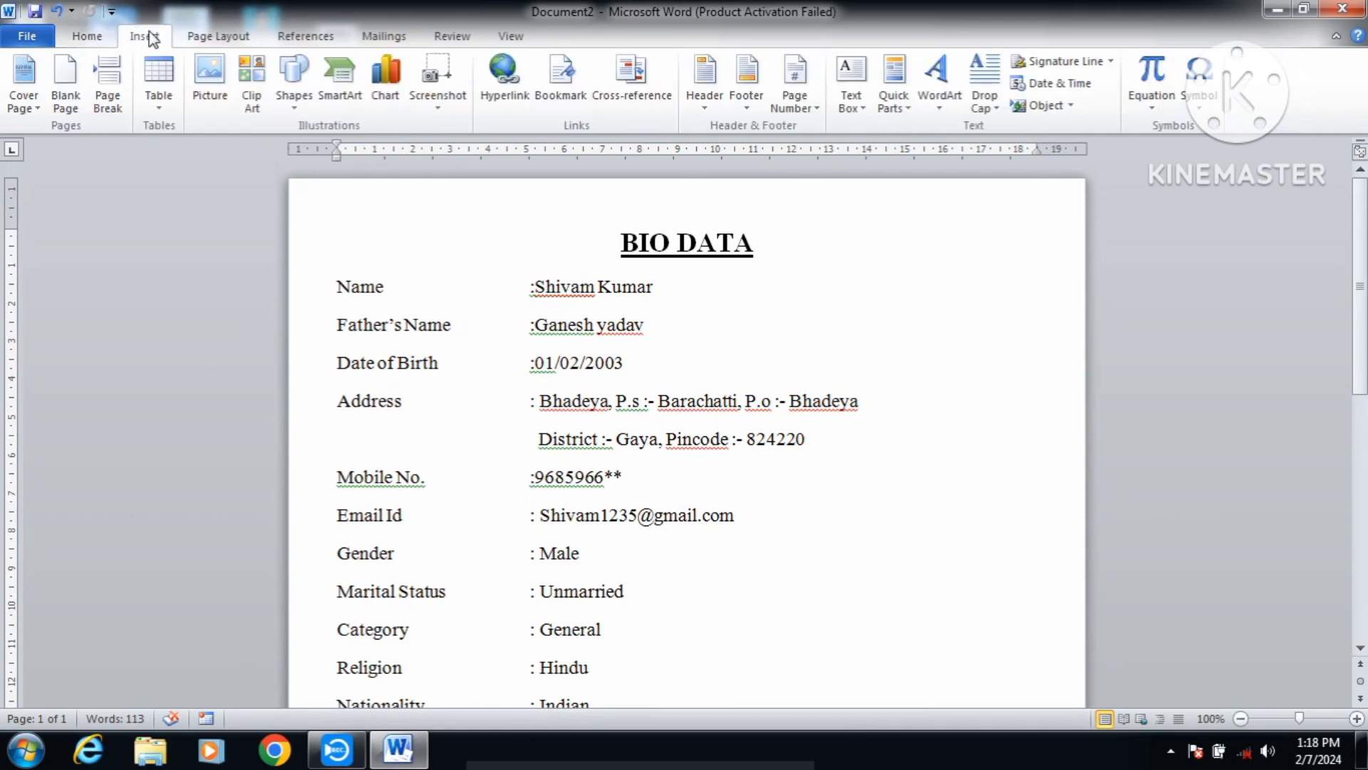
pyautogui.click(217, 96)
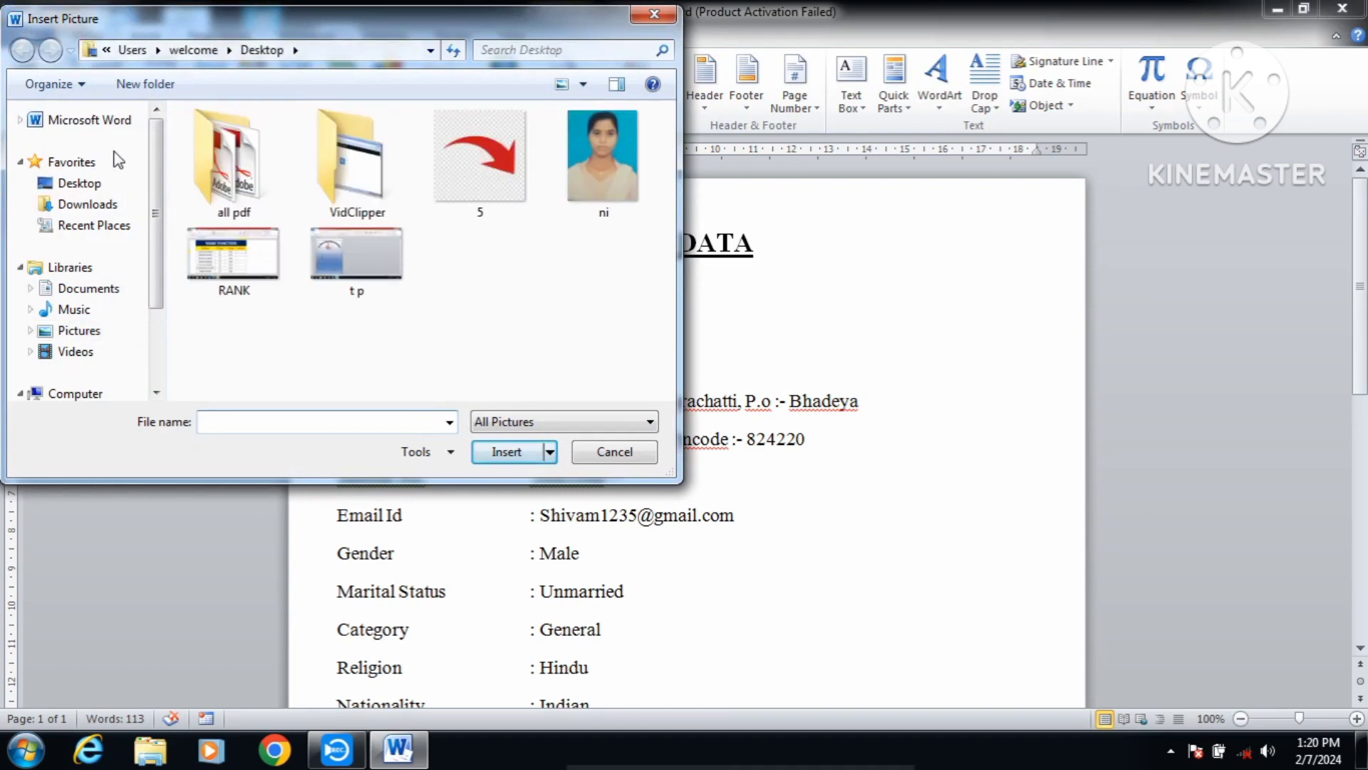
pyautogui.moveTo(158, 168)
pyautogui.mouseDown()
pyautogui.moveTo(158, 320)
pyautogui.moveTo(158, 151)
pyautogui.mouseUp()
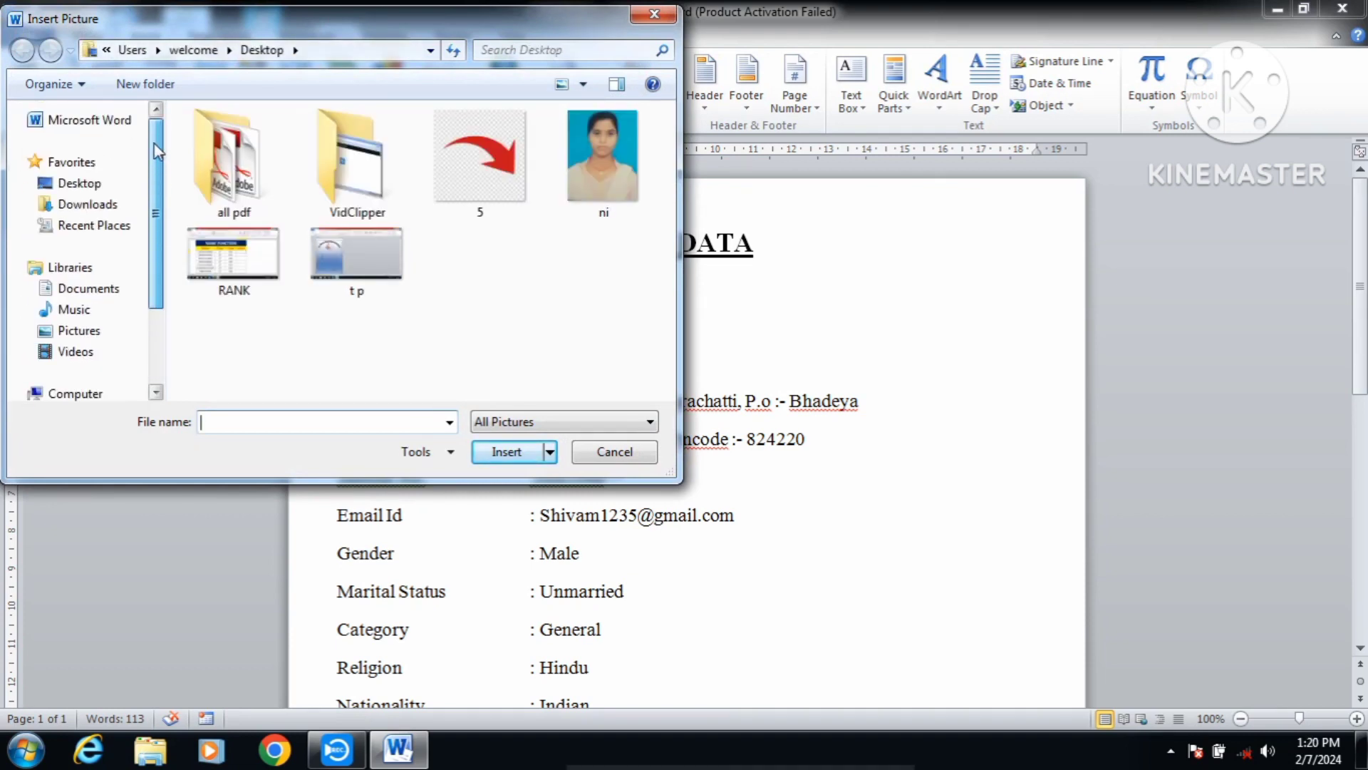
pyautogui.click(94, 189)
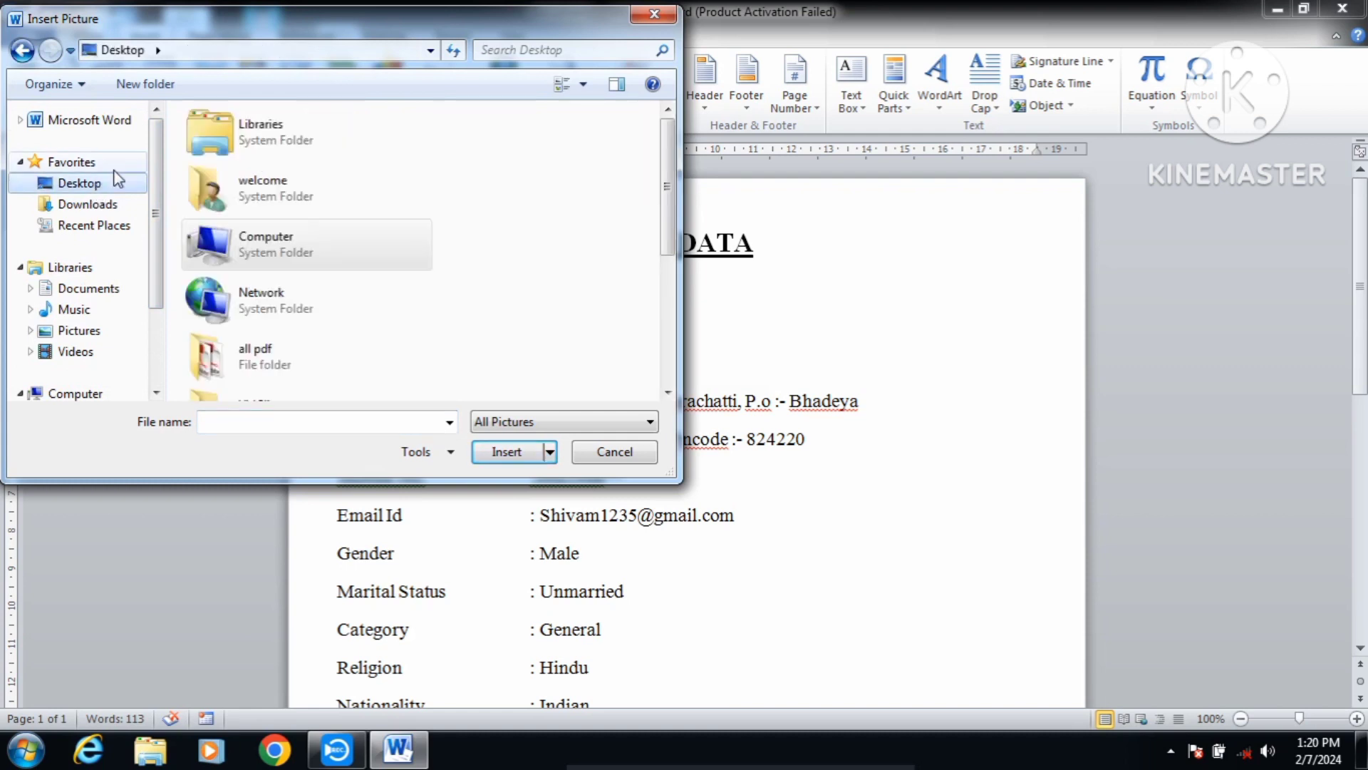
pyautogui.moveTo(669, 197); pyautogui.dragTo(688, 330)
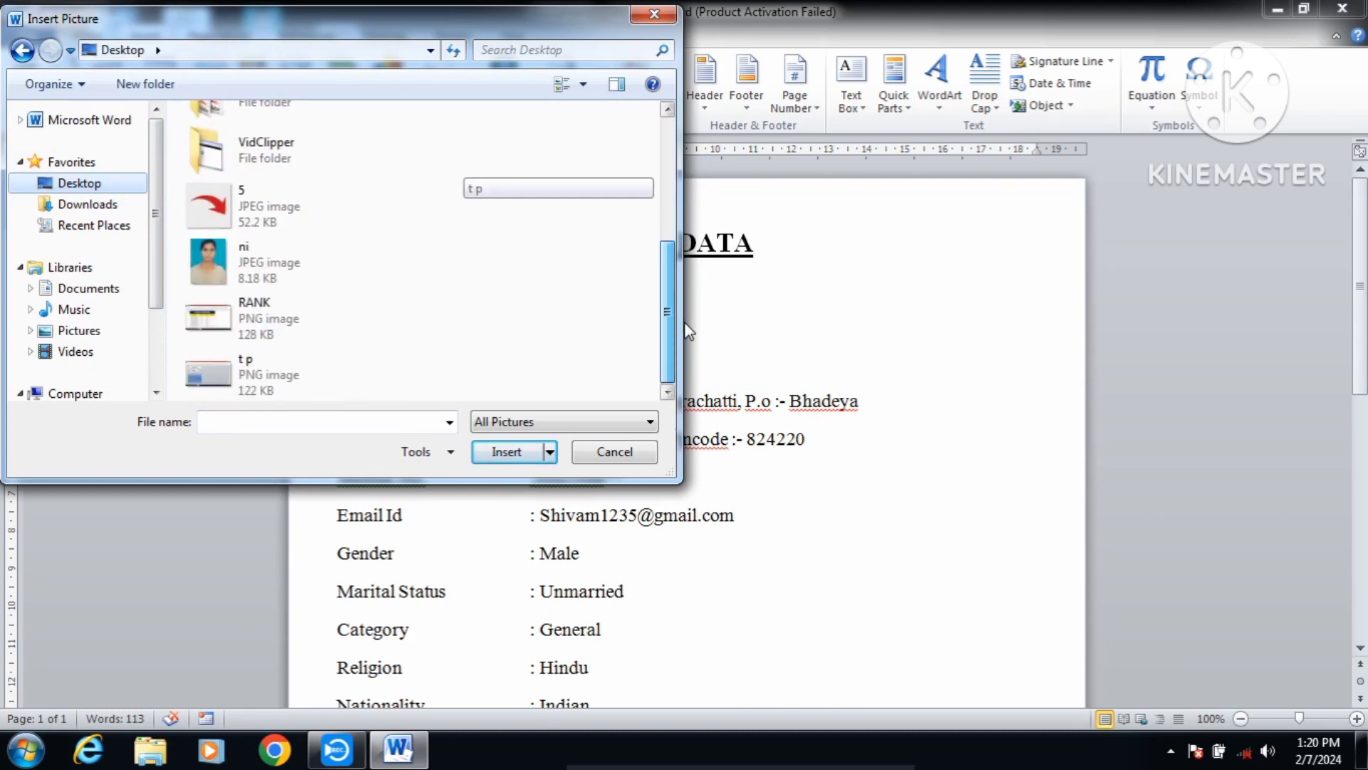
pyautogui.click(297, 275)
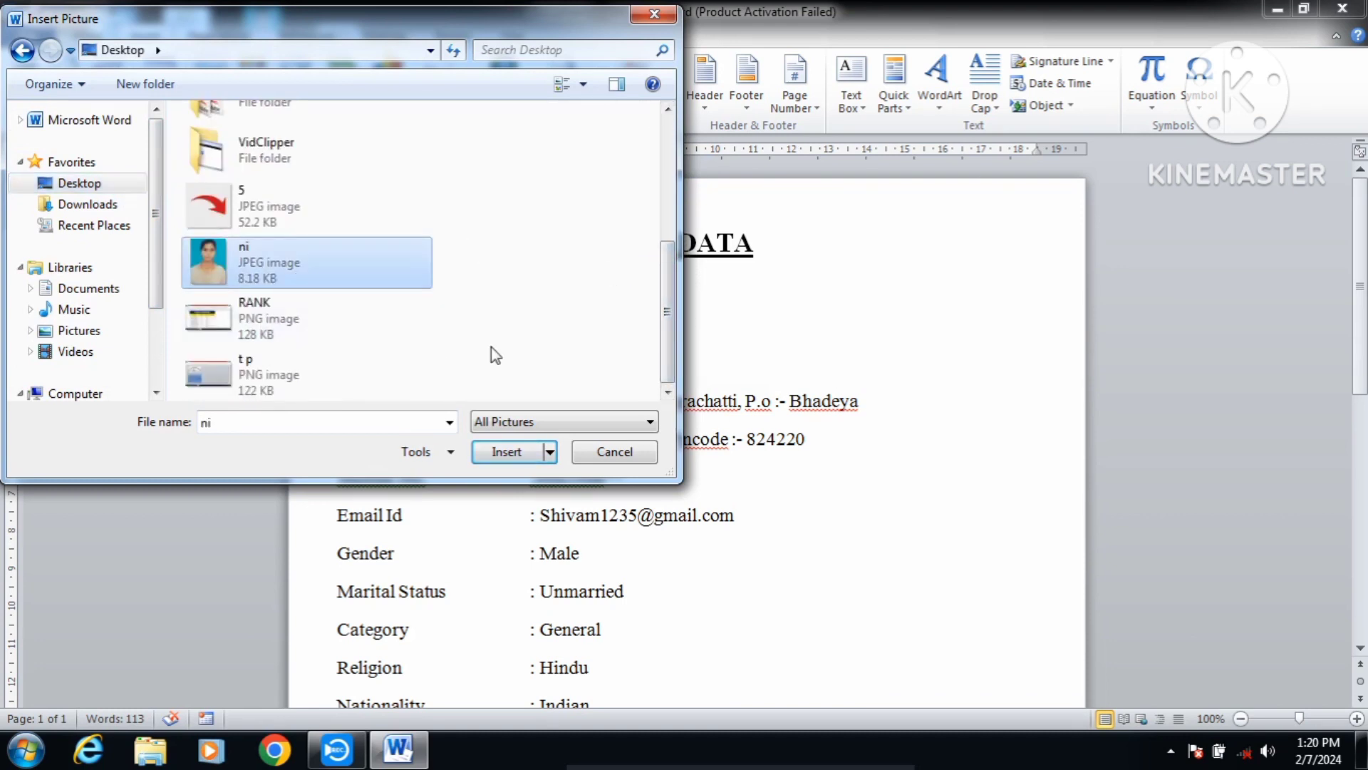
pyautogui.click(507, 456)
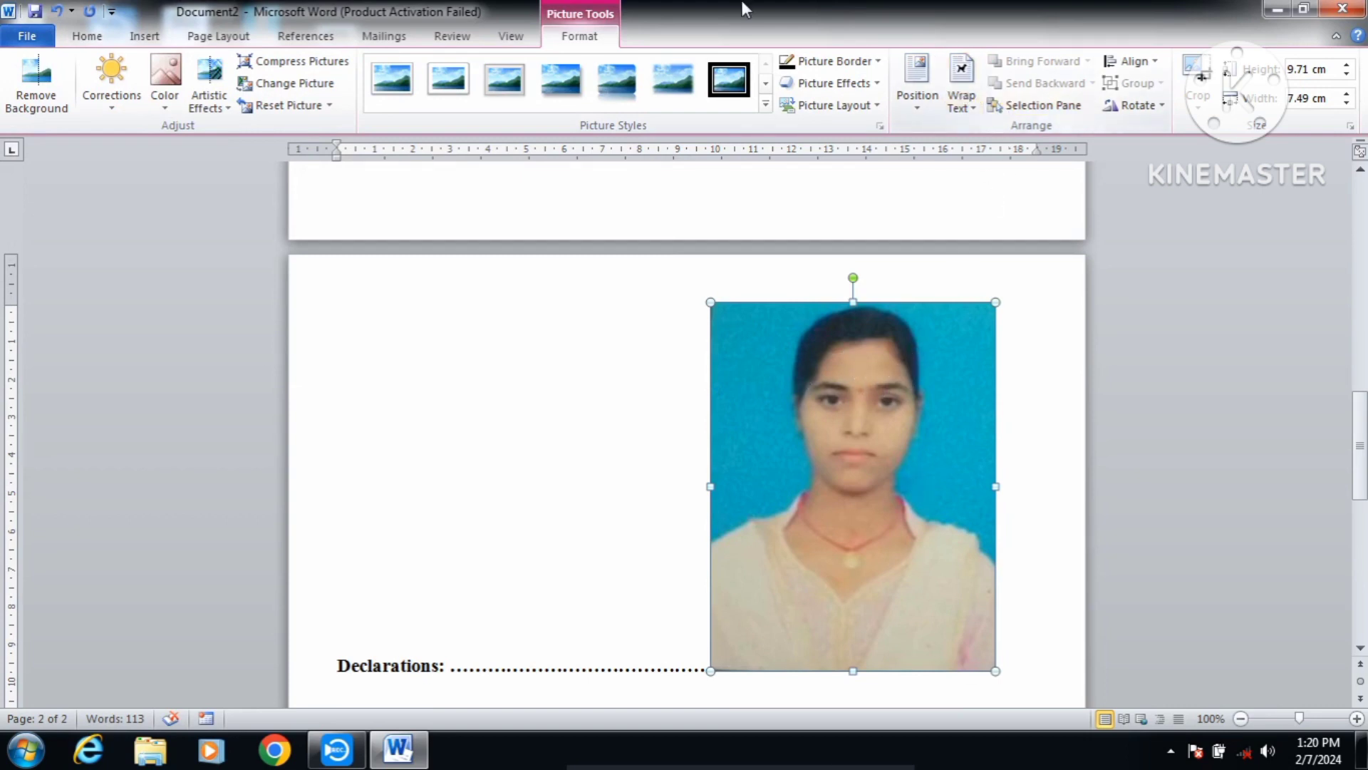
# Step: Set the photo's text wrapping to In Front of Text so it floats over the page
pyautogui.click(961, 86)
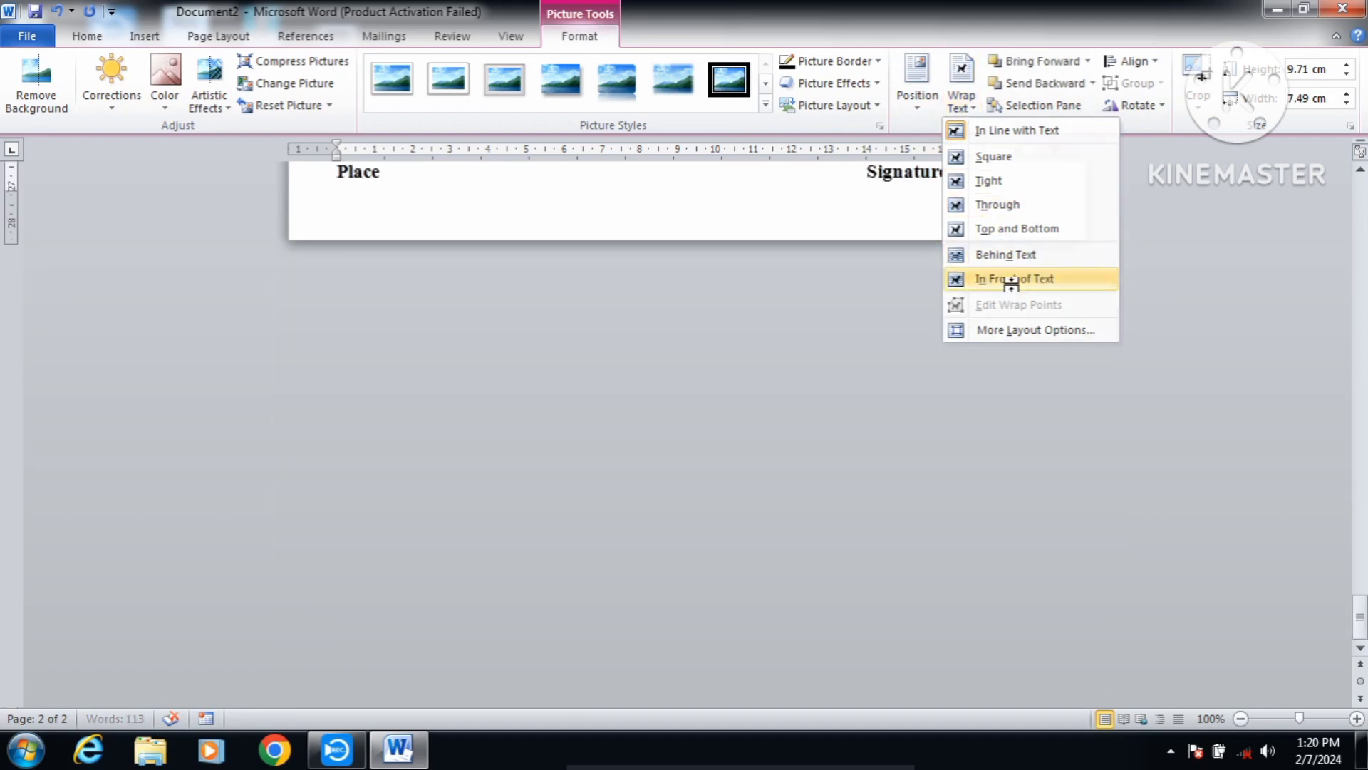
pyautogui.click(1011, 280)
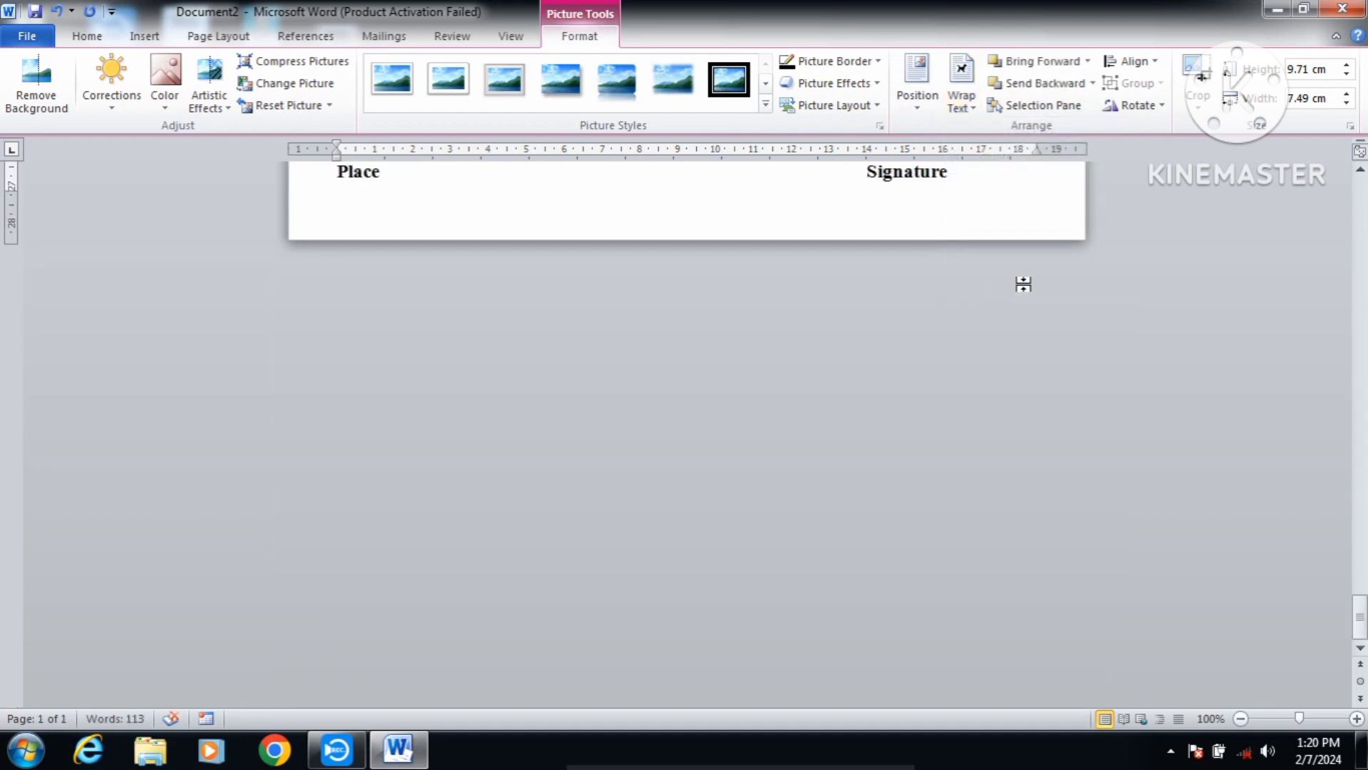
pyautogui.moveTo(1362, 613); pyautogui.dragTo(1355, 163)
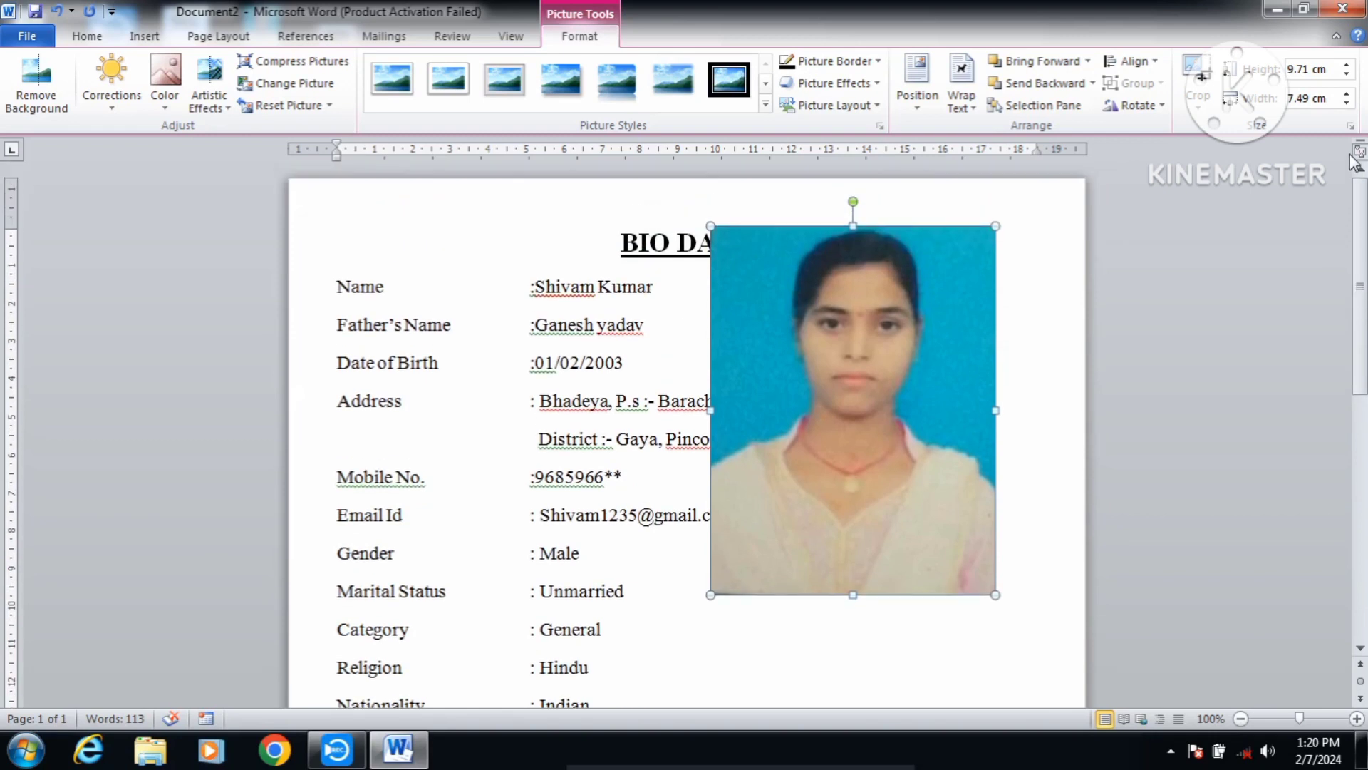
pyautogui.moveTo(898, 345); pyautogui.dragTo(937, 365)
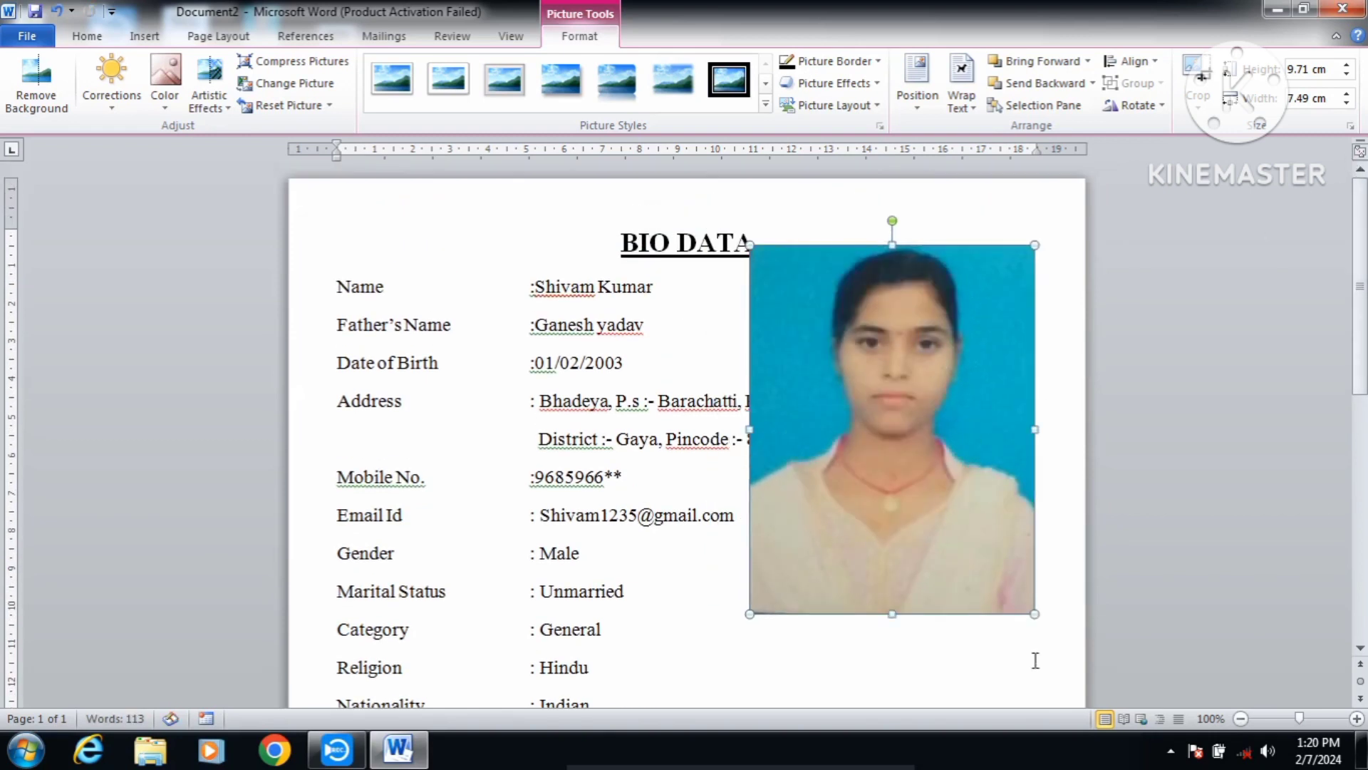
# Step: Shrink the photo from its corner to 3.29 × 2.54 cm, moving it toward the top right
pyautogui.moveTo(1035, 614); pyautogui.dragTo(876, 404)
pyautogui.moveTo(816, 346); pyautogui.dragTo(938, 365)
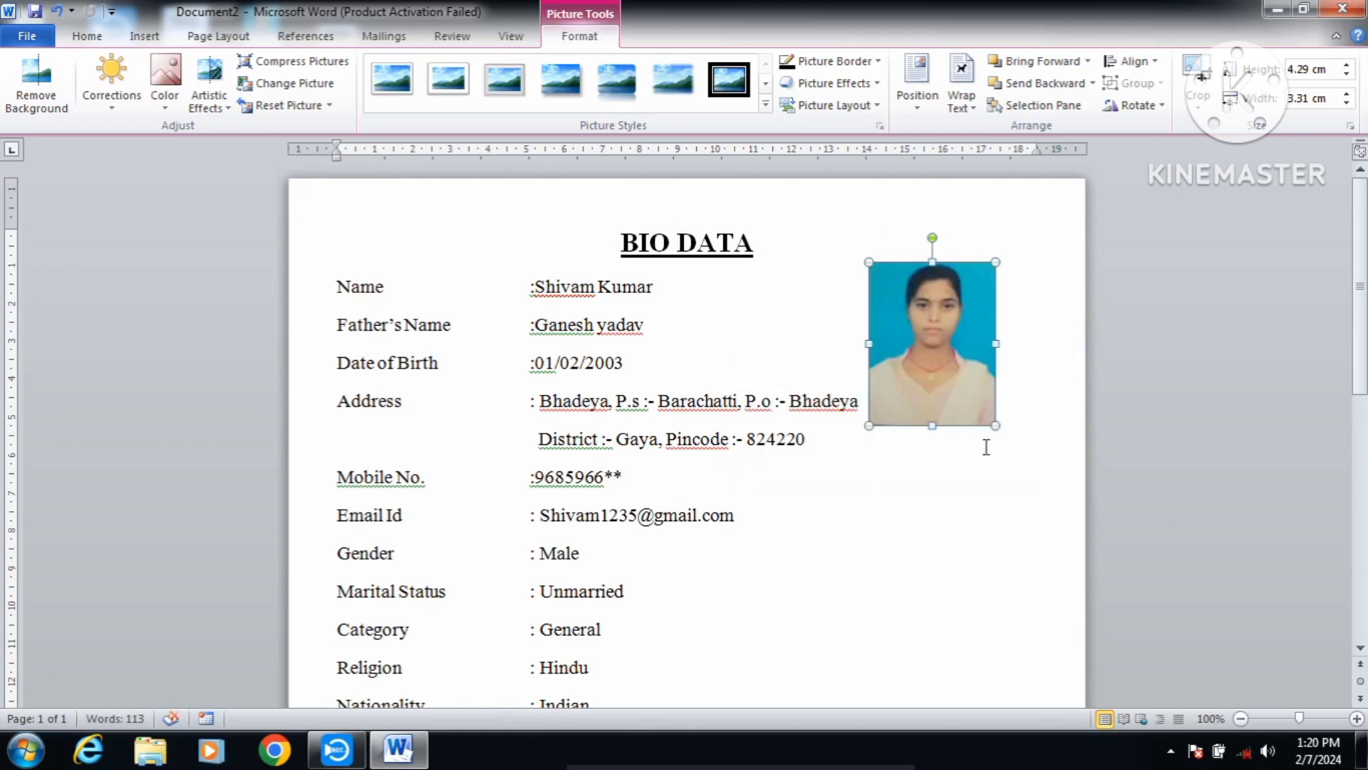
pyautogui.moveTo(996, 425); pyautogui.dragTo(975, 399)
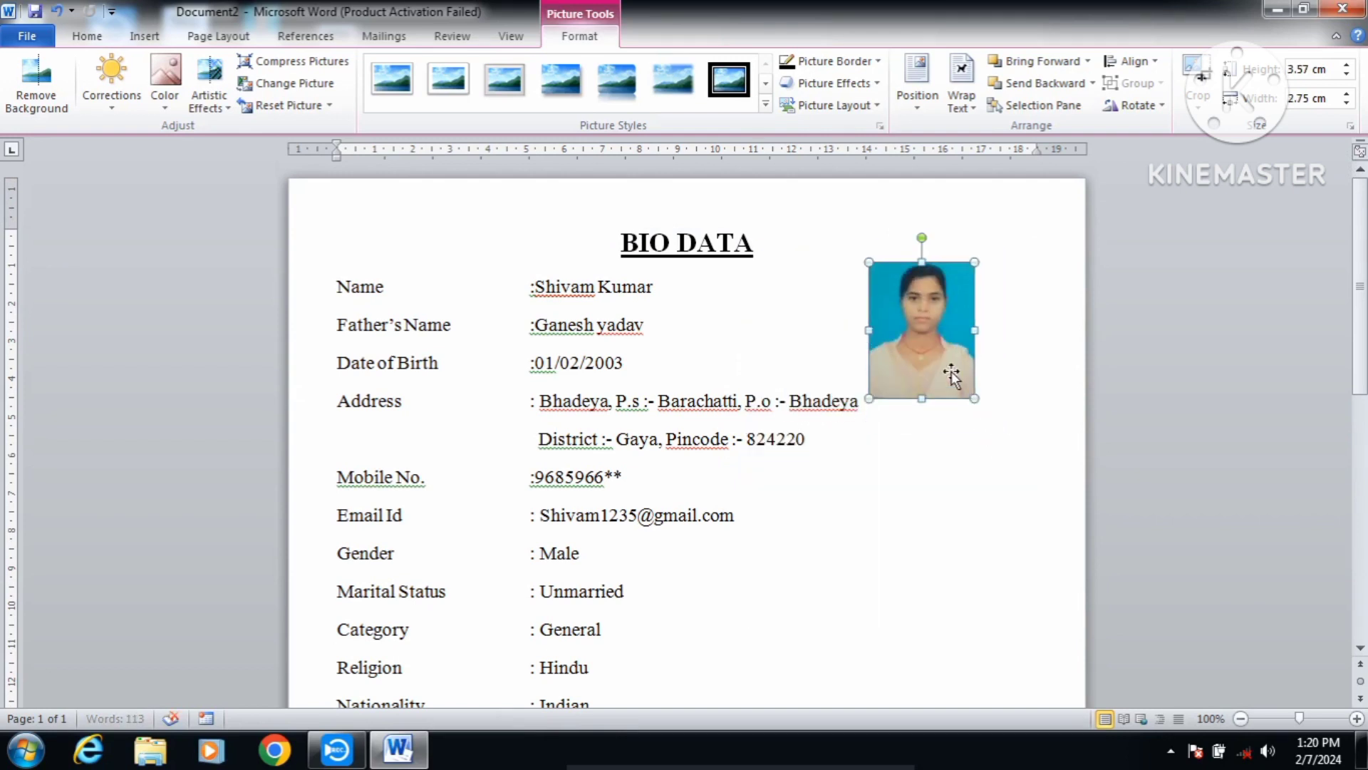
pyautogui.moveTo(915, 339); pyautogui.dragTo(939, 355)
pyautogui.moveTo(997, 414); pyautogui.dragTo(987, 403)
# Step: Place the photo beside the BIO DATA title and shrink it to 3.02 × 2.33 cm
pyautogui.moveTo(956, 353); pyautogui.dragTo(855, 335)
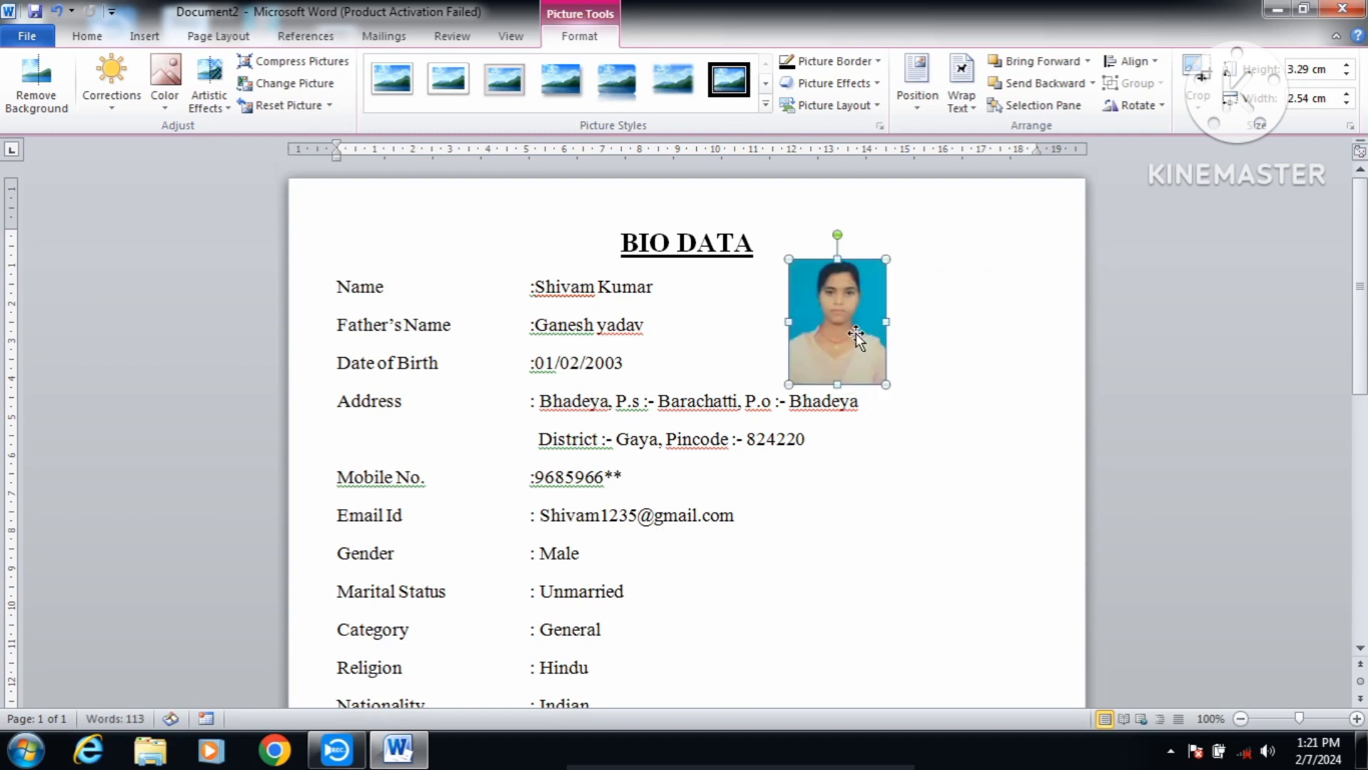
pyautogui.press('Down')
pyautogui.press('Down')
pyautogui.press('Down')
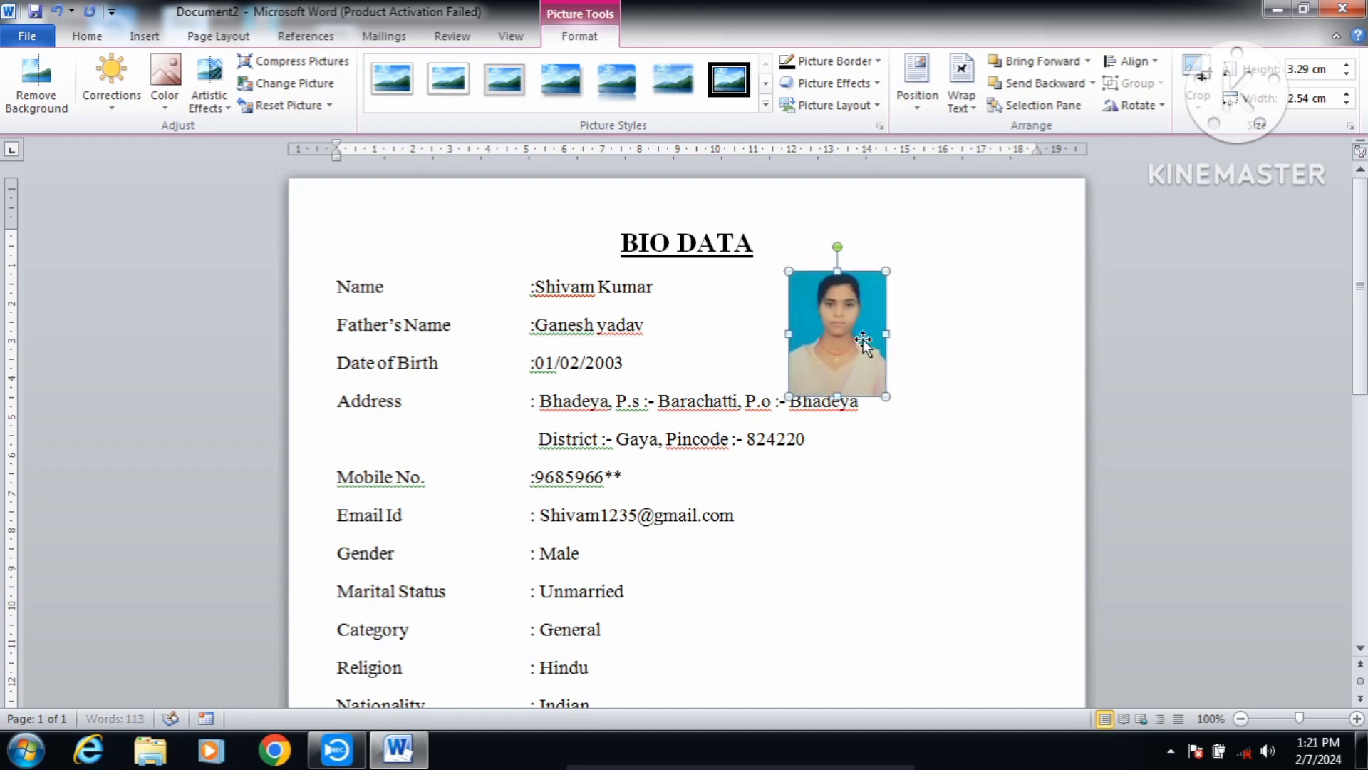
pyautogui.moveTo(887, 402); pyautogui.dragTo(878, 389)
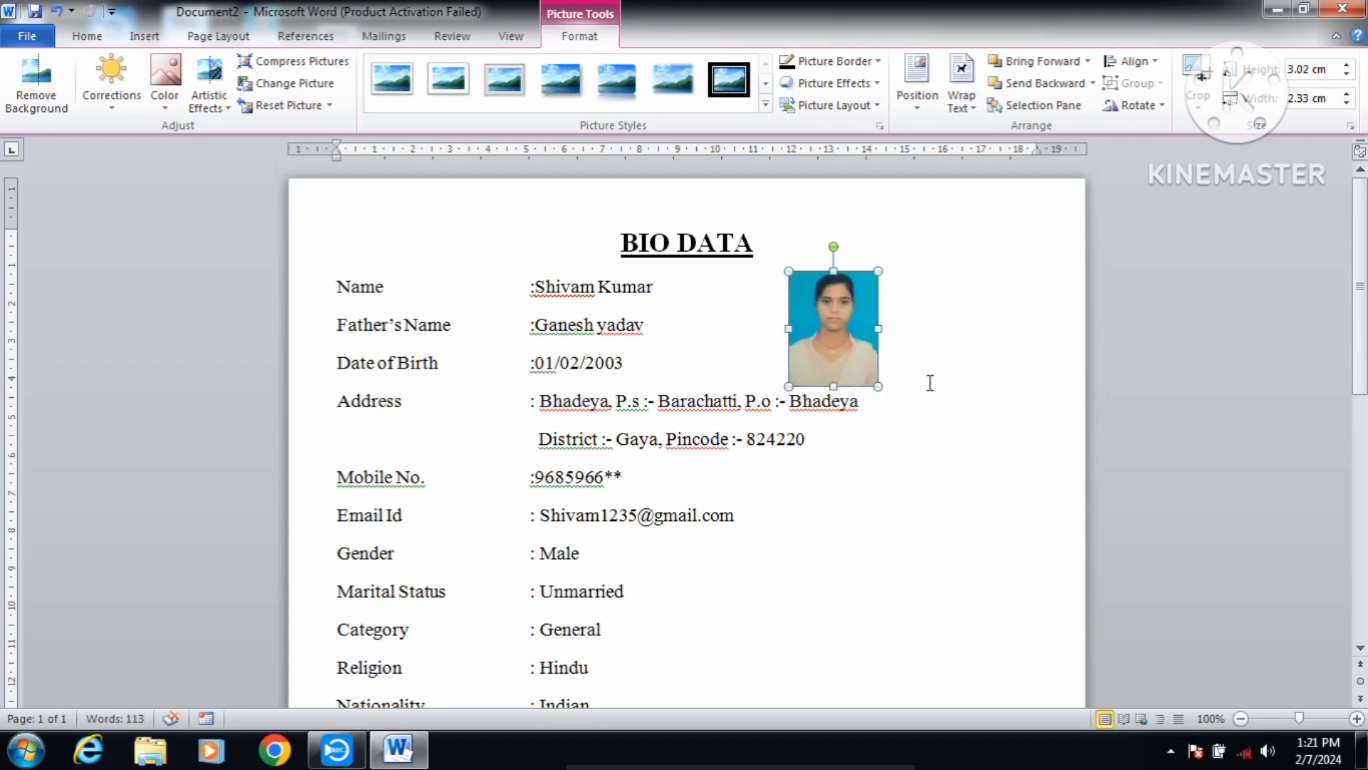
pyautogui.click(865, 540)
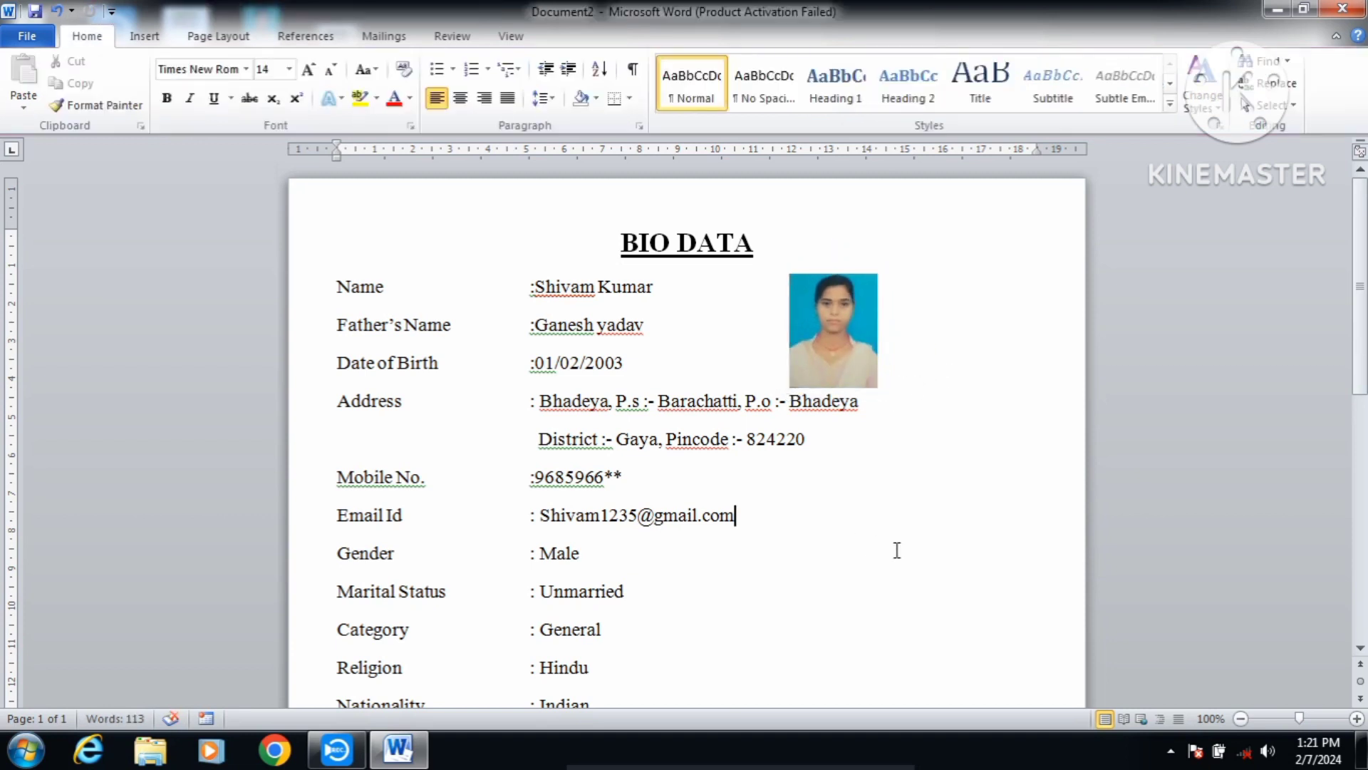
pyautogui.moveTo(1361, 285)
pyautogui.mouseDown()
pyautogui.moveTo(1362, 527)
pyautogui.moveTo(1362, 278)
pyautogui.mouseUp()
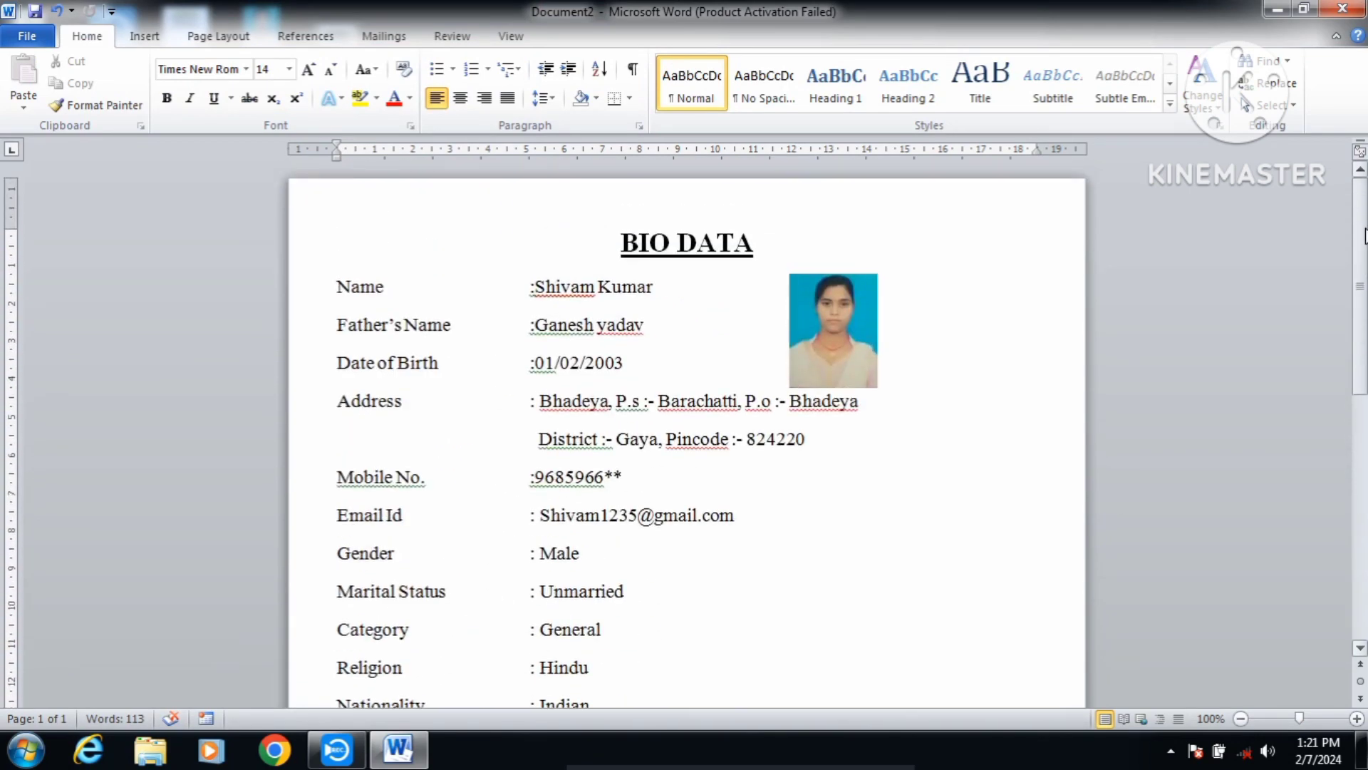